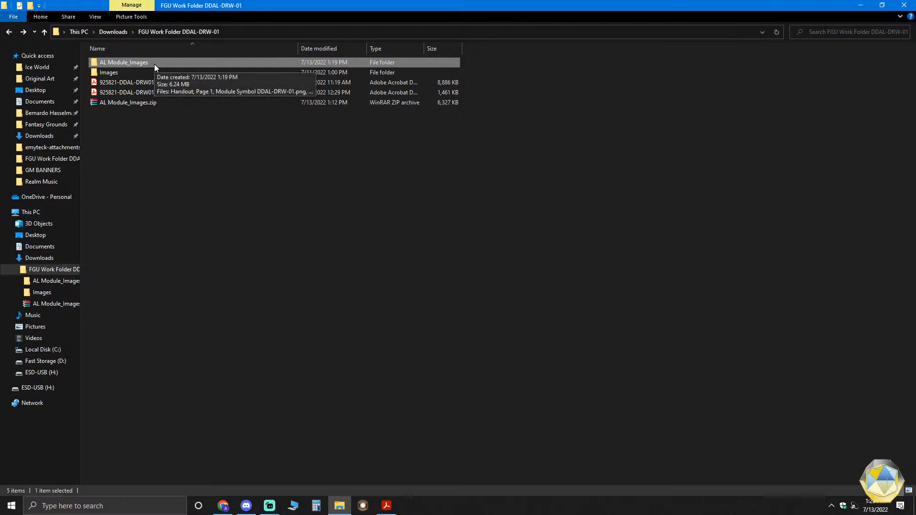
- Check the contents of the Images folder, and return to the FGU Work Folder DDAL-DRW-01 folder
{"action": "left_click", "coordinate": [112, 75]}
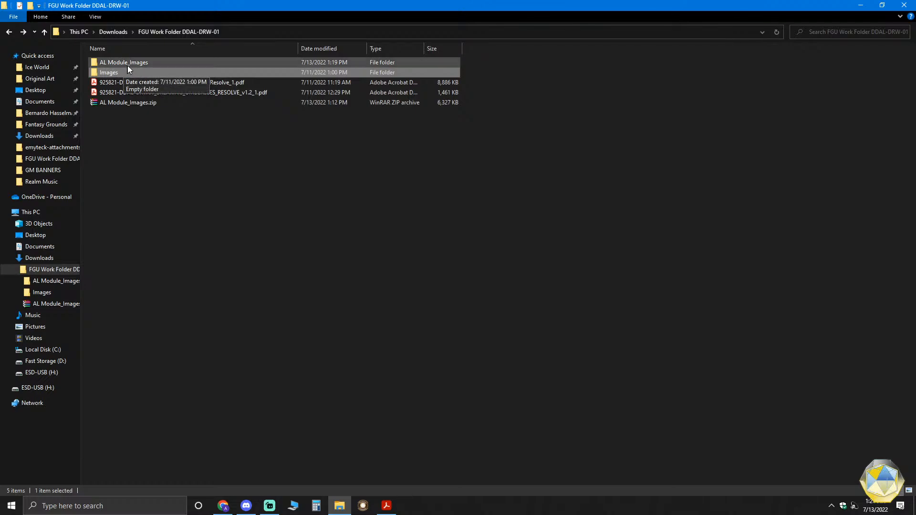
{"action": "double_click", "coordinate": [110, 72]}
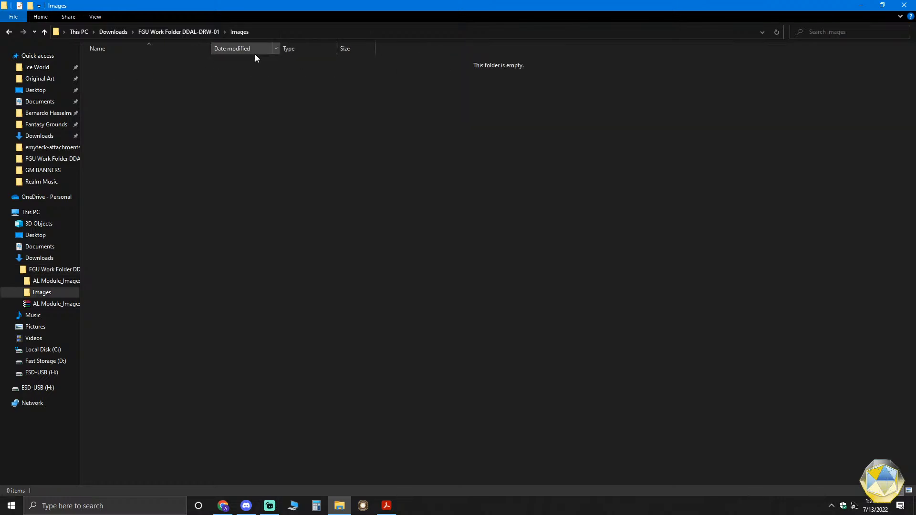
{"action": "left_click", "coordinate": [180, 30]}
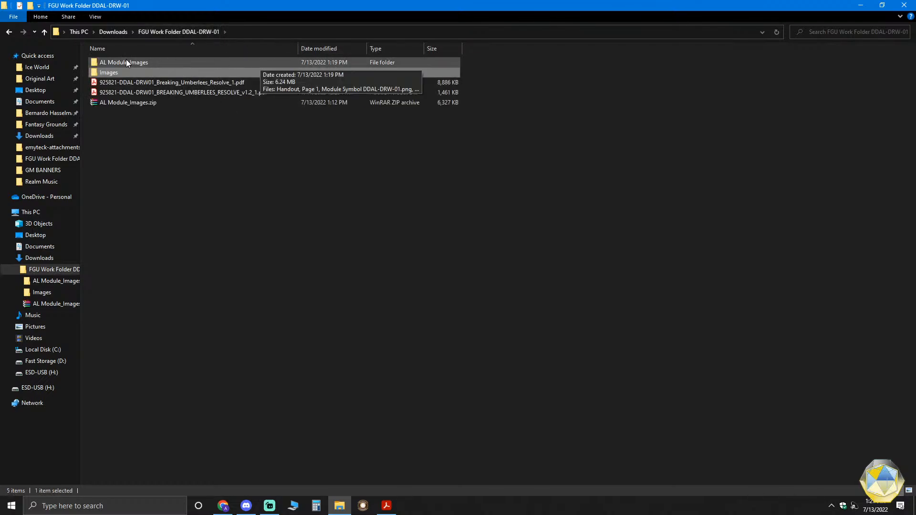
- Open the AL Module_Images folder and enlarge its image thumbnails
{"action": "left_click", "coordinate": [127, 61]}
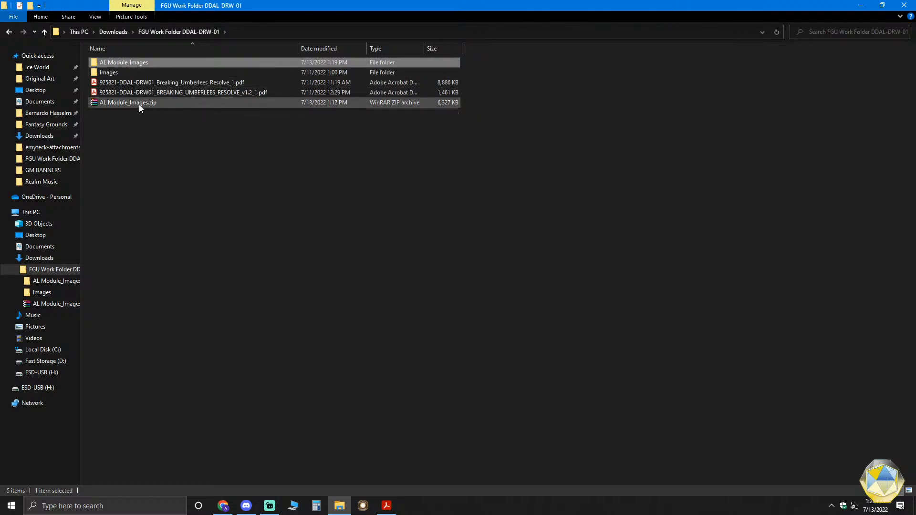
{"action": "double_click", "coordinate": [152, 65]}
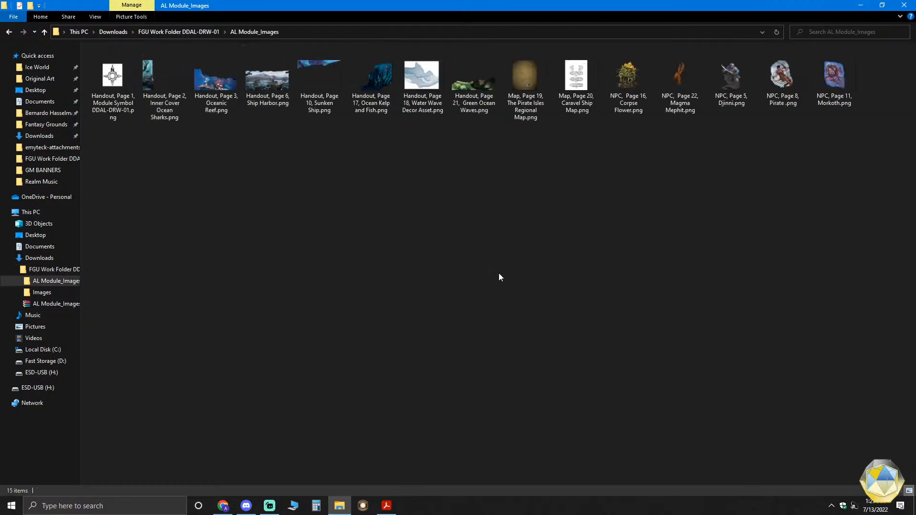
{"action": "scroll", "coordinate": [498, 274], "scroll_direction": "up", "scroll_amount": 4, "text": "ctrl"}
{"action": "scroll", "coordinate": [497, 275], "scroll_direction": "up", "scroll_amount": 3, "text": "ctrl"}
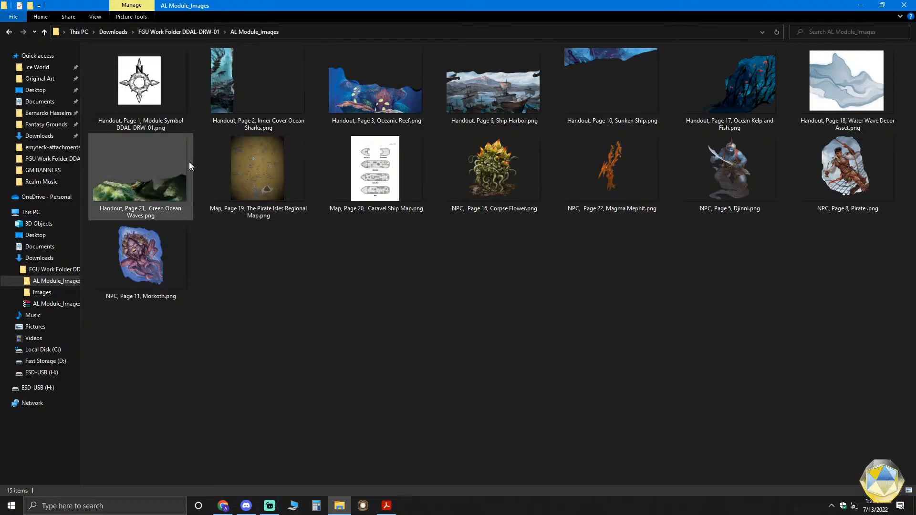
- Look through the handout, map and NPC images in the module folder, from the module symbol to the Morkoth
{"action": "left_click", "coordinate": [140, 88]}
{"action": "left_click", "coordinate": [245, 93]}
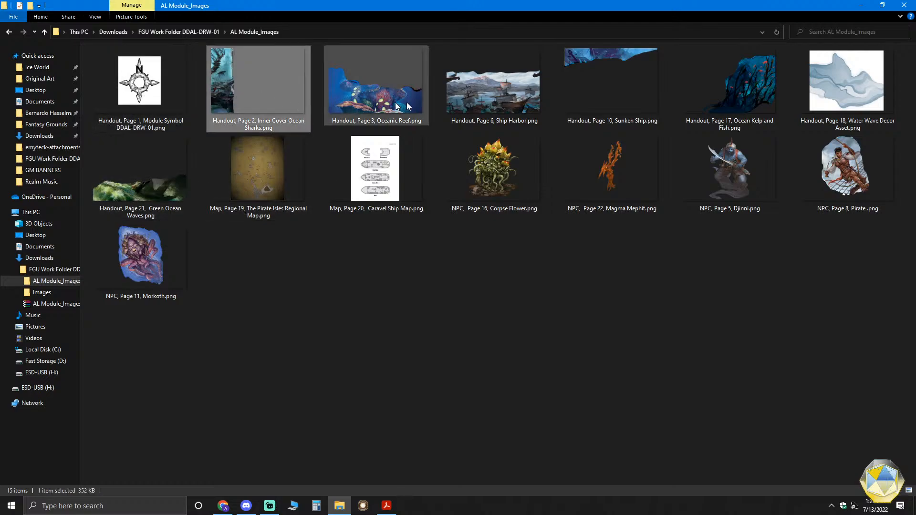
{"action": "left_click", "coordinate": [880, 85]}
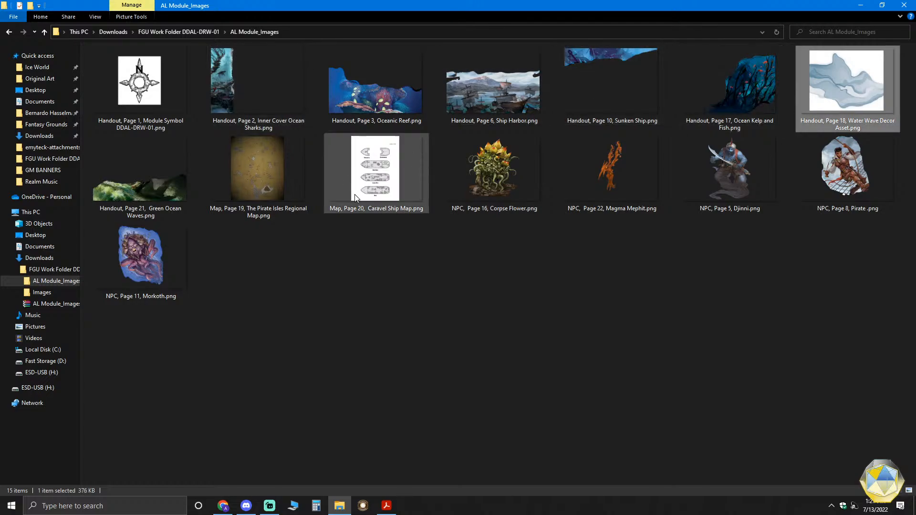
{"action": "left_click", "coordinate": [289, 188]}
{"action": "left_click", "coordinate": [370, 170]}
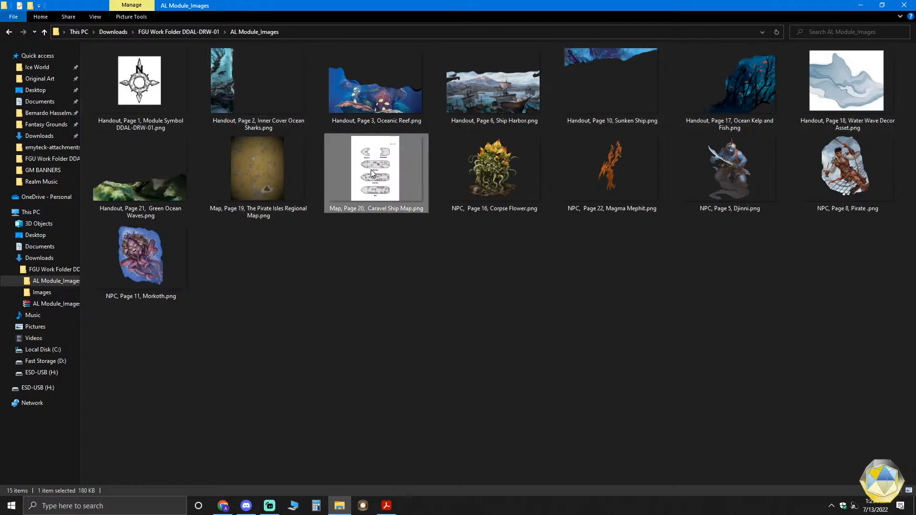
{"action": "left_click", "coordinate": [496, 181]}
{"action": "left_click", "coordinate": [624, 191]}
{"action": "left_click", "coordinate": [717, 179]}
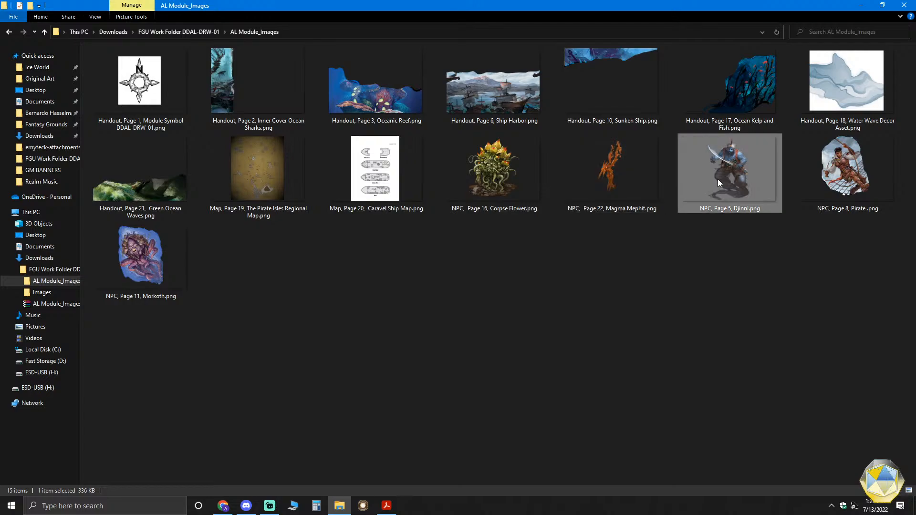
{"action": "left_click", "coordinate": [808, 178]}
{"action": "left_click", "coordinate": [162, 255]}
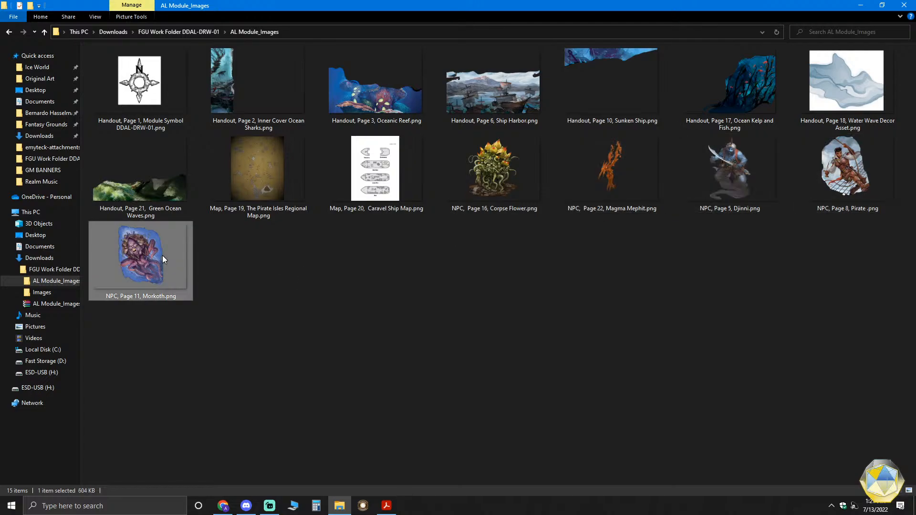
{"action": "mouse_move", "coordinate": [264, 202]}
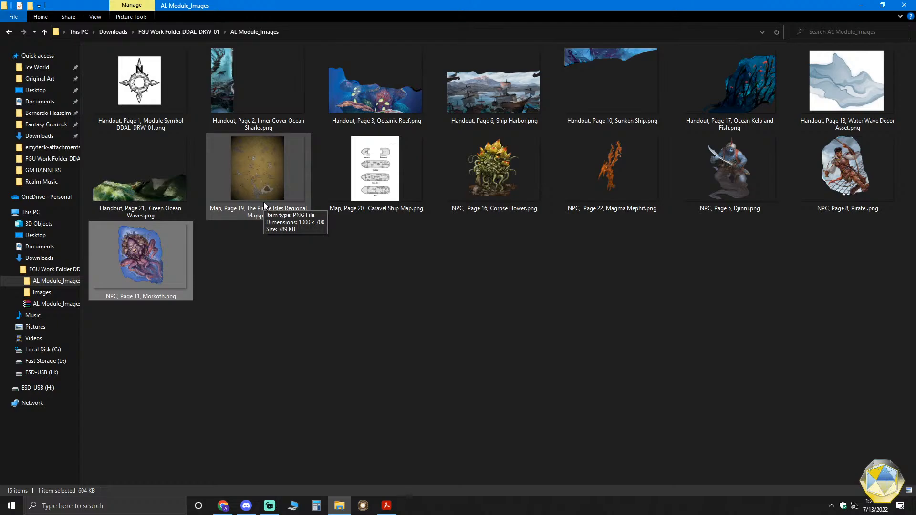
{"action": "mouse_move", "coordinate": [843, 139]}
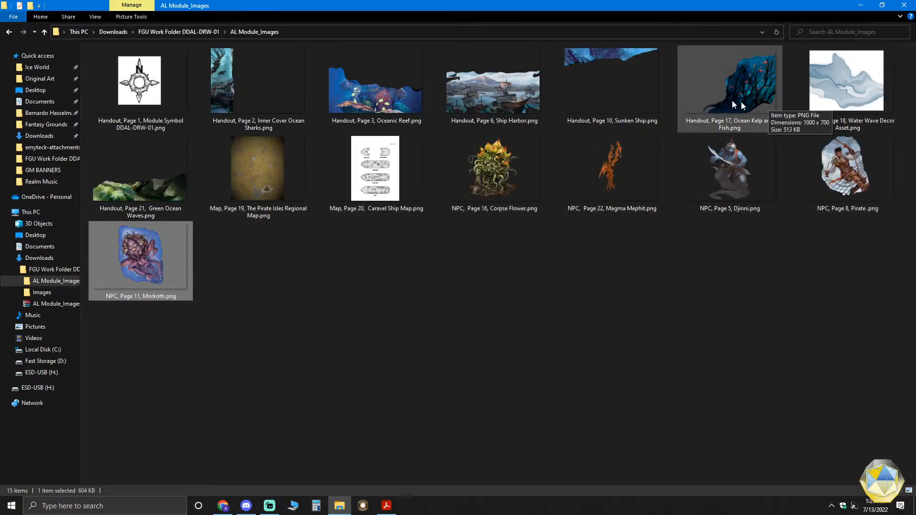
{"action": "mouse_move", "coordinate": [250, 115]}
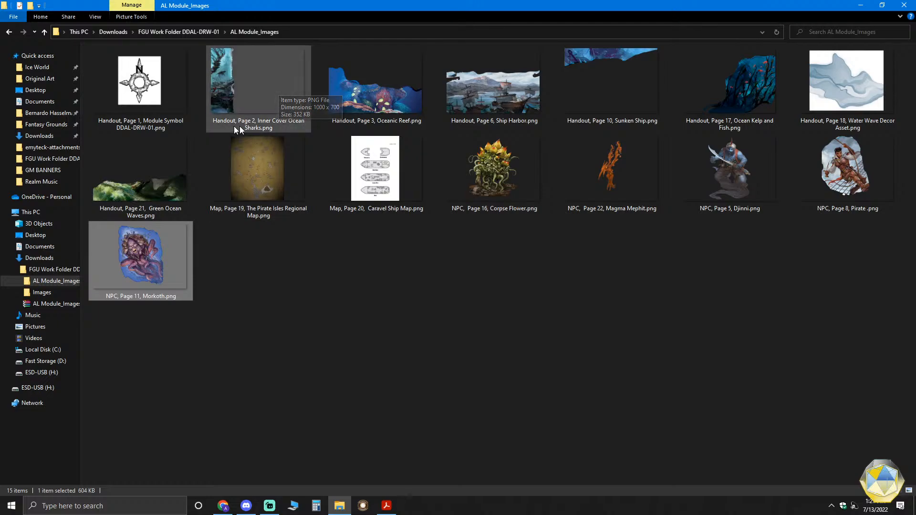
{"action": "left_click", "coordinate": [231, 121]}
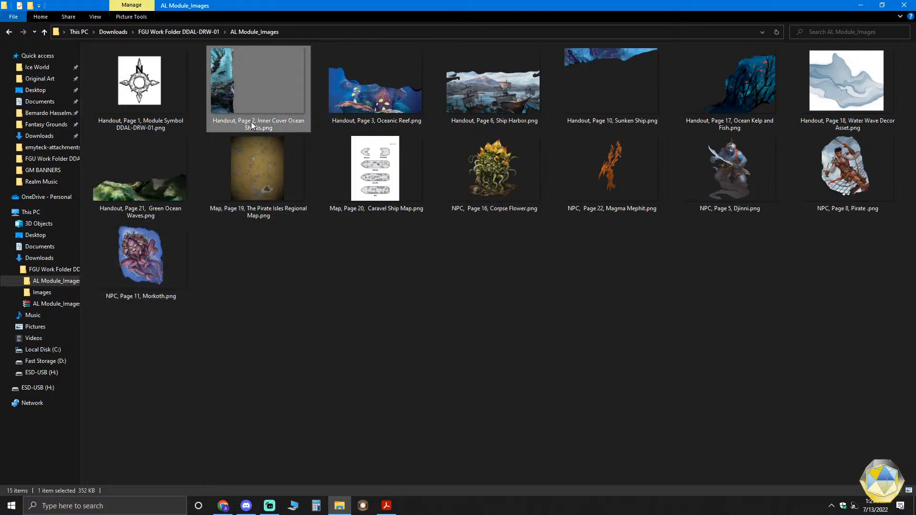
{"action": "left_click", "coordinate": [252, 125]}
{"action": "left_click", "coordinate": [267, 122]}
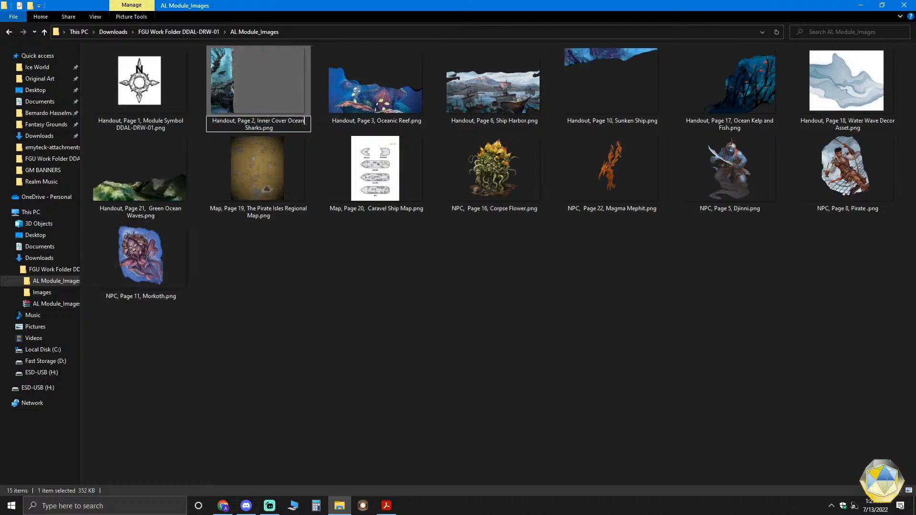
{"action": "left_click", "coordinate": [224, 64]}
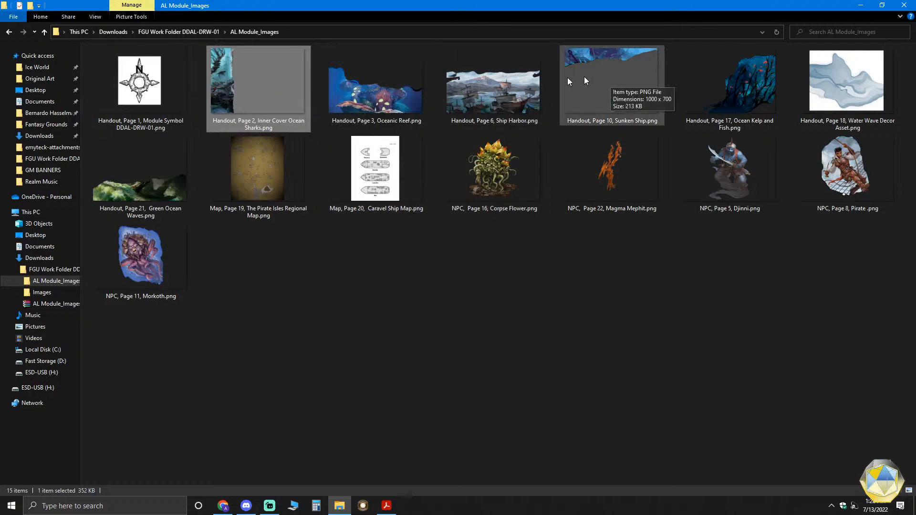
- Examine how the handout, map and NPC files are named by type, page number and description
{"action": "left_click", "coordinate": [584, 119]}
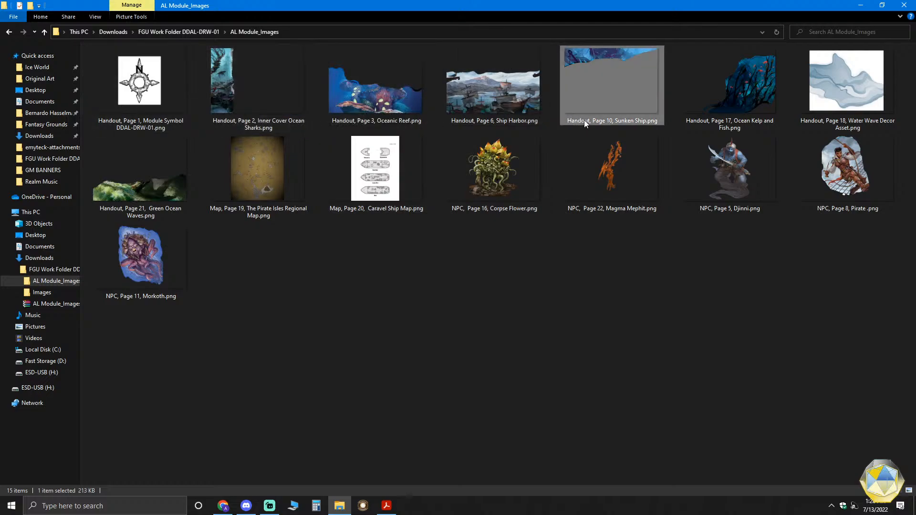
{"action": "left_click", "coordinate": [729, 126]}
{"action": "left_click", "coordinate": [817, 120]}
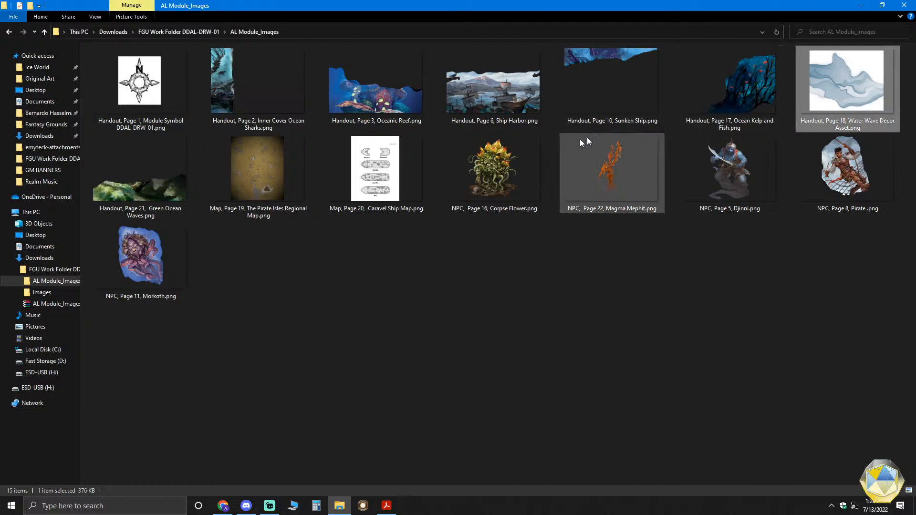
{"action": "left_click", "coordinate": [510, 124]}
{"action": "left_click", "coordinate": [380, 208]}
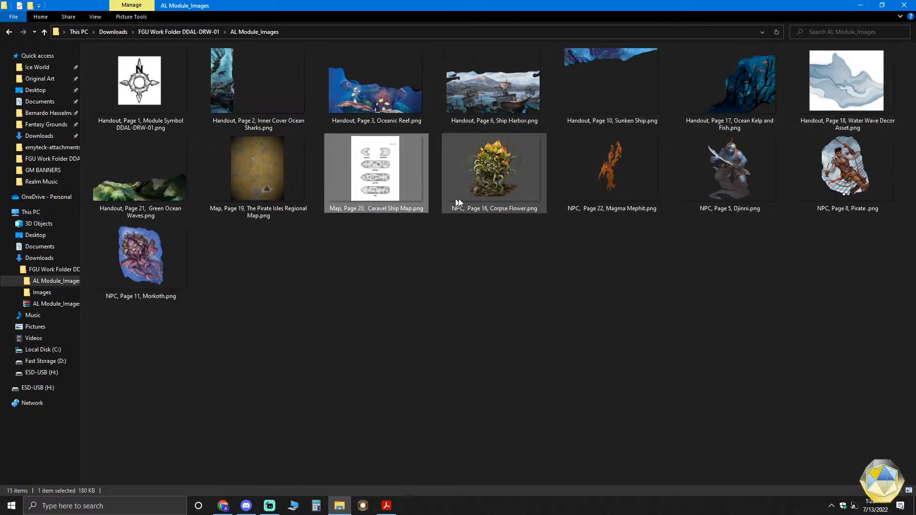
{"action": "left_click", "coordinate": [498, 202]}
{"action": "left_click", "coordinate": [610, 203]}
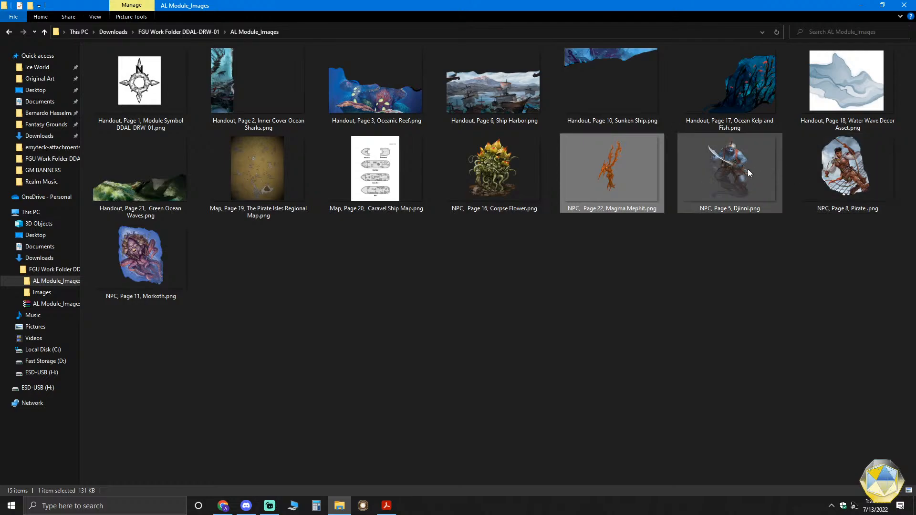
- Review the NPC images of the Corpse Flower, Morkoth, Djinni, Pirate and Magma Mephit as candidates for tokens
{"action": "left_click", "coordinate": [500, 168]}
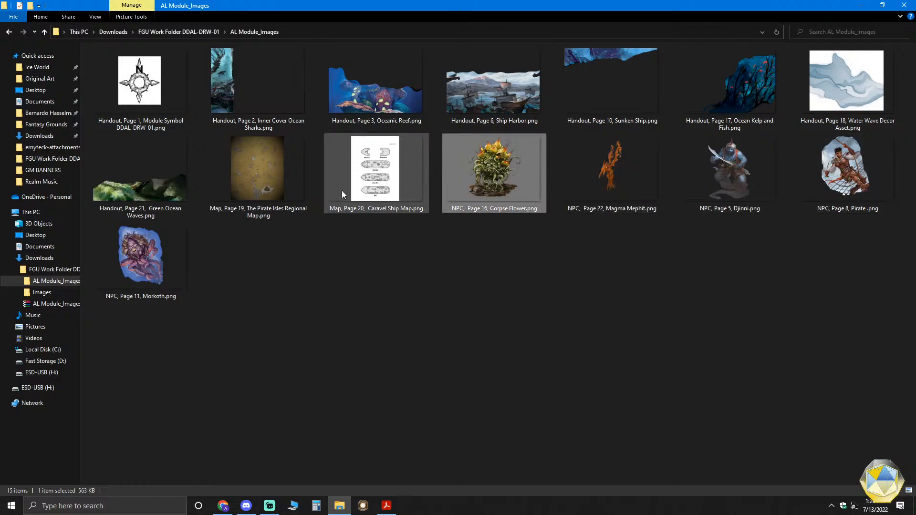
{"action": "left_click", "coordinate": [144, 260]}
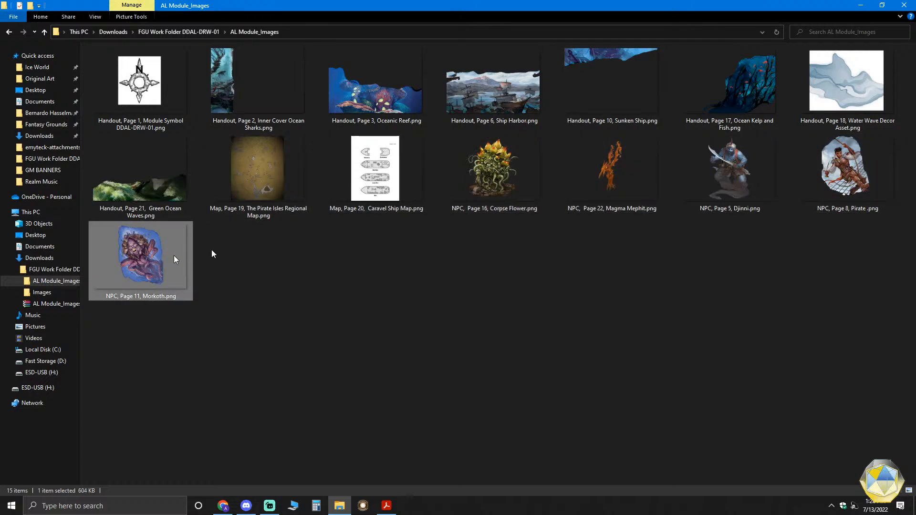
{"action": "left_click", "coordinate": [745, 157]}
{"action": "left_click", "coordinate": [835, 157]}
{"action": "left_click", "coordinate": [735, 159]}
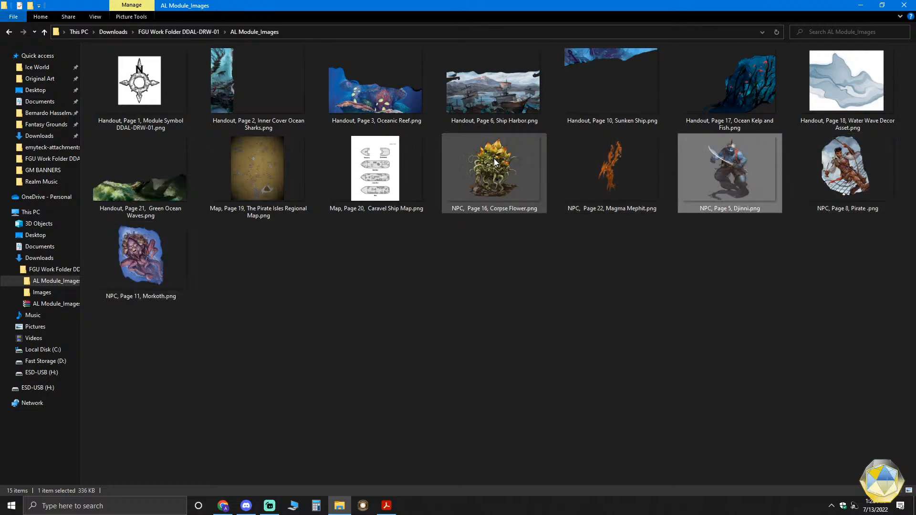
{"action": "left_click", "coordinate": [494, 159]}
{"action": "left_click", "coordinate": [603, 153]}
{"action": "left_click", "coordinate": [737, 164]}
{"action": "left_click", "coordinate": [834, 165]}
{"action": "left_click", "coordinate": [500, 161]}
{"action": "left_click", "coordinate": [158, 261]}
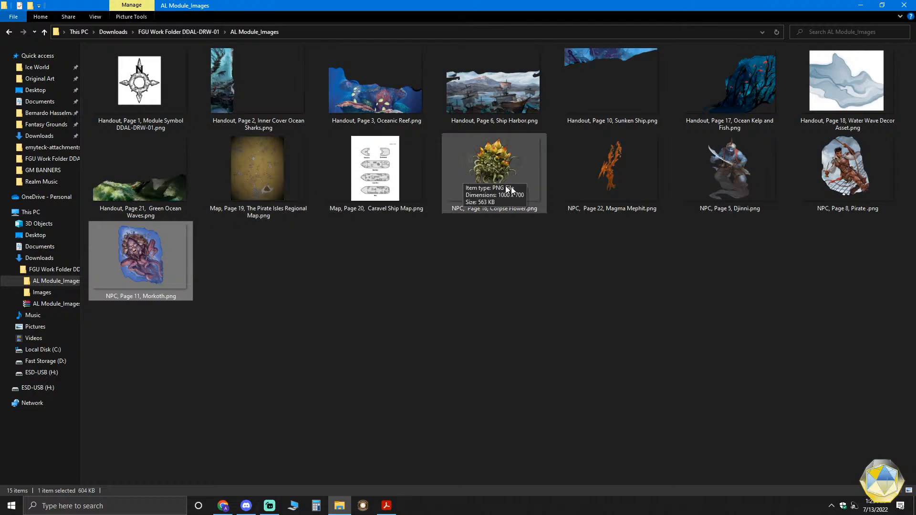
- Switch to the Token Stamp 2 page in Chrome and examine its workspace, token preview and border options
{"action": "mouse_move", "coordinate": [223, 505]}
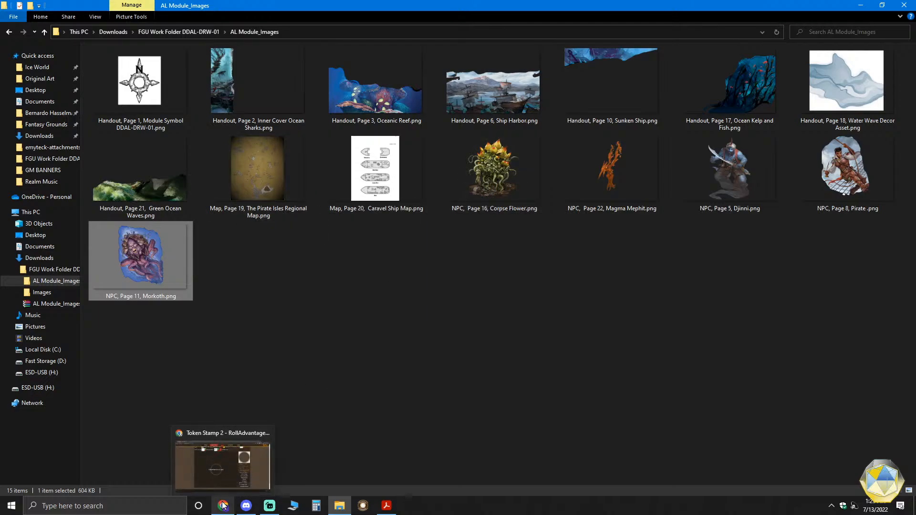
{"action": "left_click", "coordinate": [222, 459]}
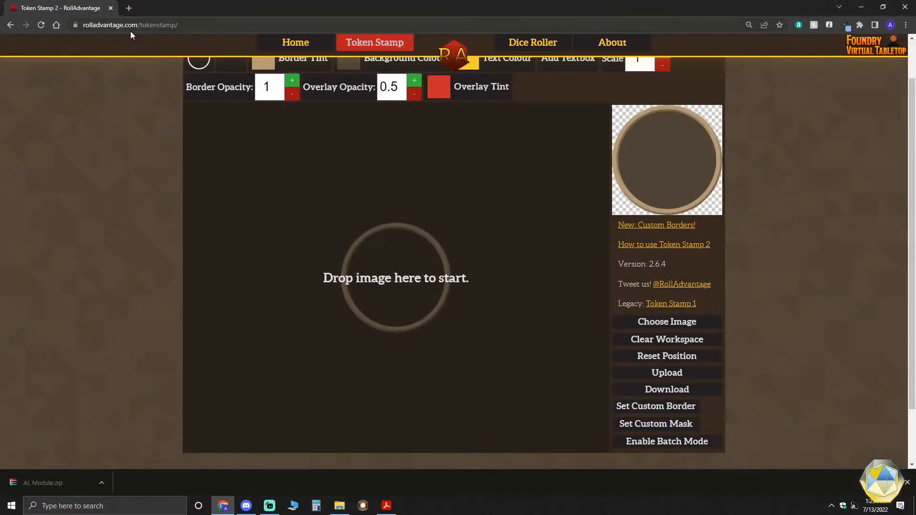
{"action": "scroll", "coordinate": [475, 260], "scroll_direction": "up", "scroll_amount": 1}
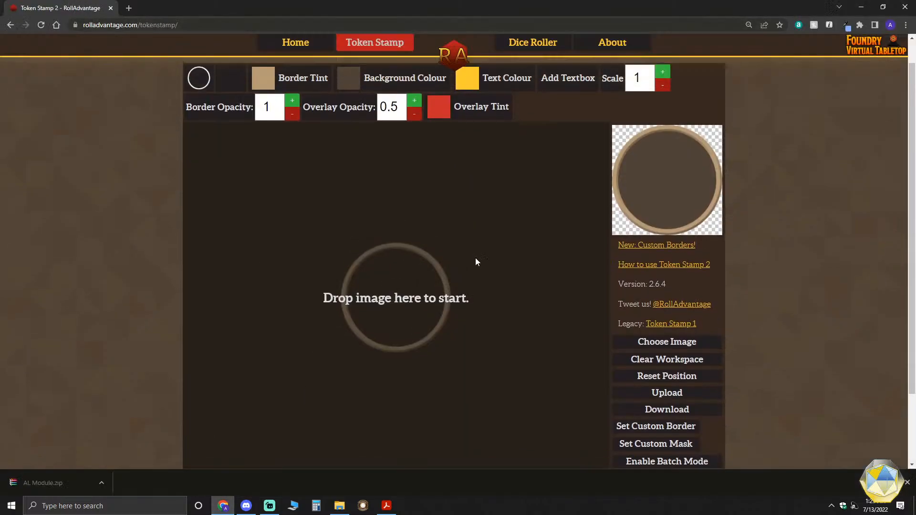
{"action": "scroll", "coordinate": [476, 261], "scroll_direction": "down", "scroll_amount": 2}
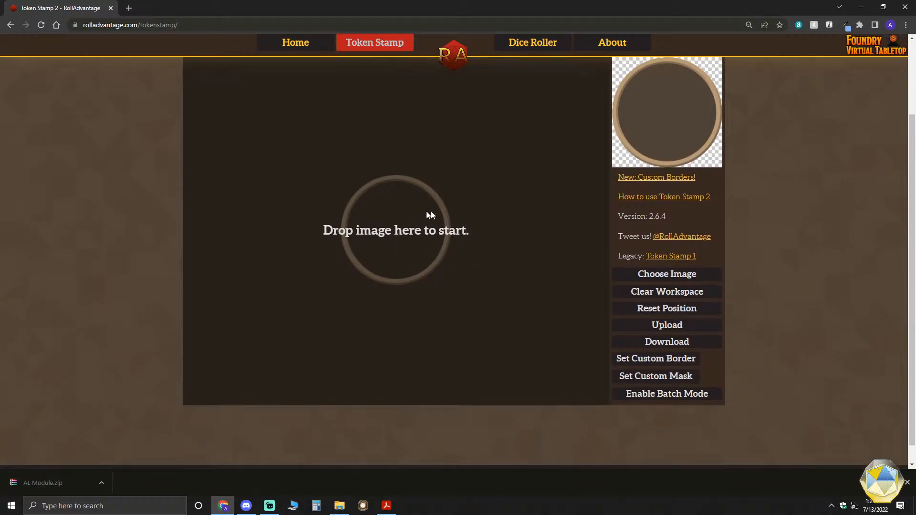
{"action": "scroll", "coordinate": [410, 249], "scroll_direction": "up", "scroll_amount": 2}
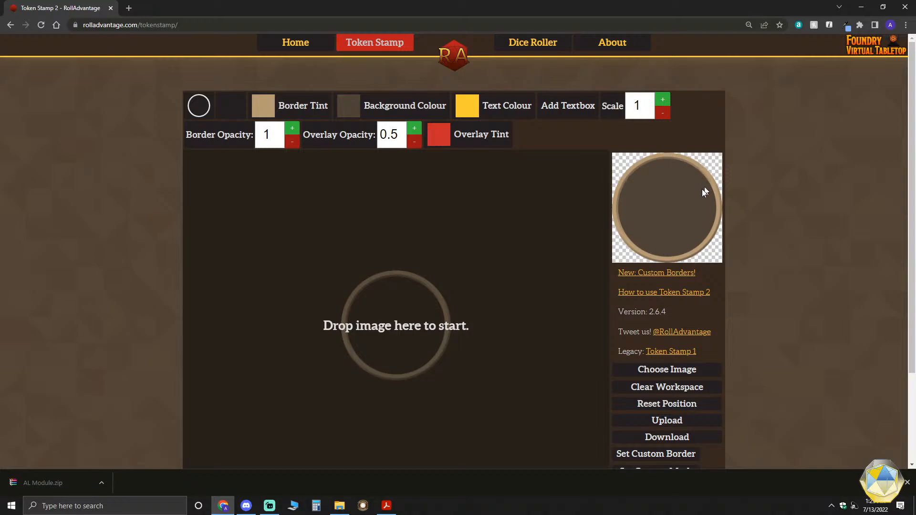
{"action": "scroll", "coordinate": [424, 300], "scroll_direction": "down", "scroll_amount": 1}
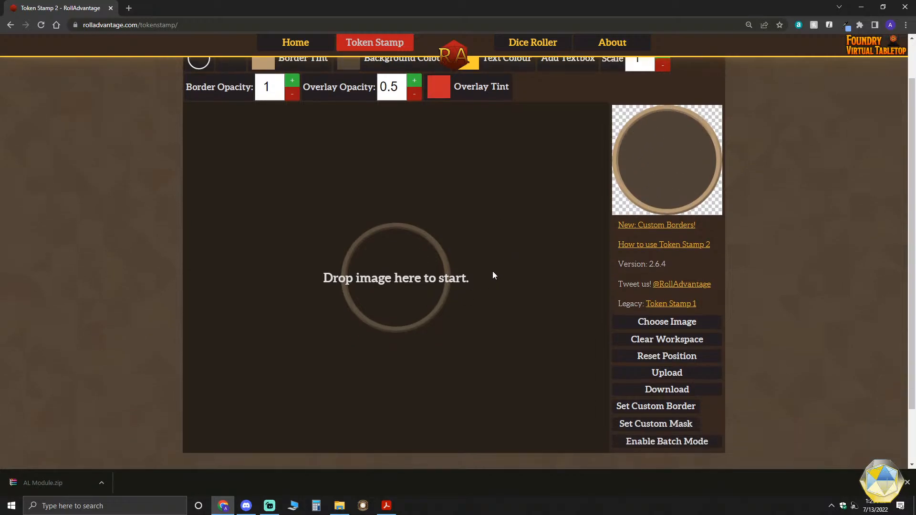
{"action": "scroll", "coordinate": [493, 275], "scroll_direction": "up", "scroll_amount": 1}
{"action": "scroll", "coordinate": [492, 275], "scroll_direction": "down", "scroll_amount": 1}
{"action": "scroll", "coordinate": [438, 250], "scroll_direction": "up", "scroll_amount": 1}
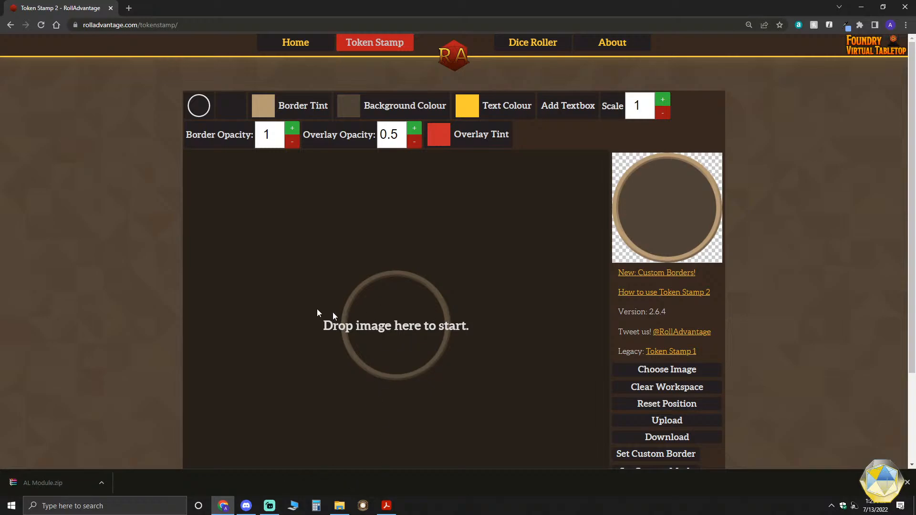
- Switch to File Explorer, place its reduced window beside the Token Stamp workspace, and load the Page 16 Corpse Flower NPC image into the workspace
{"action": "left_click", "coordinate": [340, 506]}
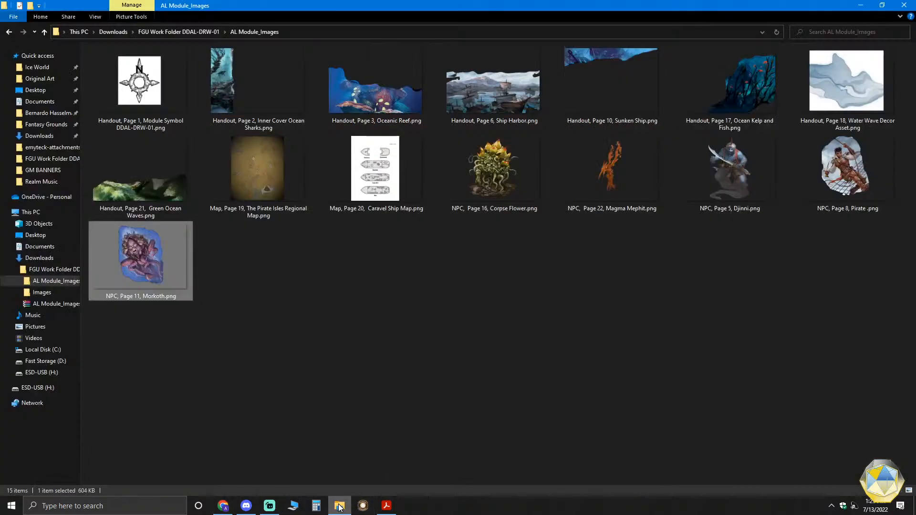
{"action": "left_click", "coordinate": [881, 7]}
{"action": "left_click_drag", "start_coordinate": [522, 96], "coordinate": [770, 52]}
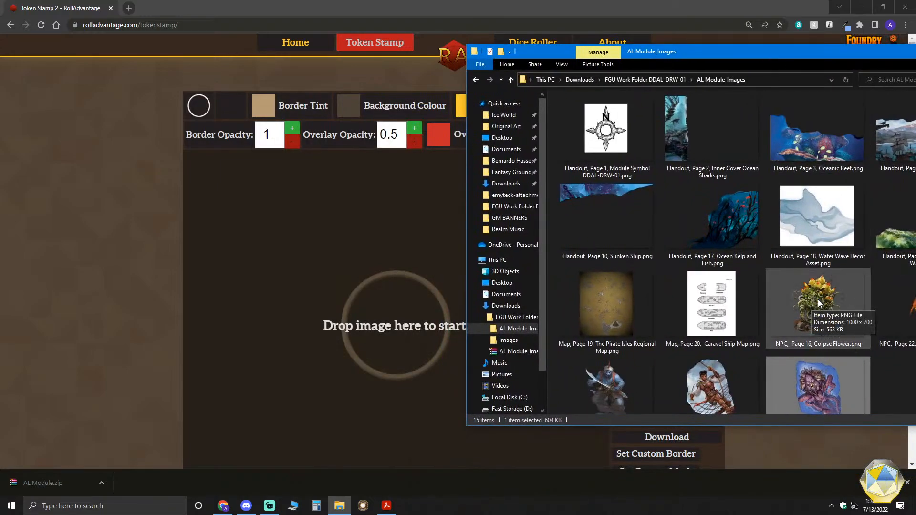
{"action": "left_click_drag", "start_coordinate": [818, 289], "coordinate": [403, 329]}
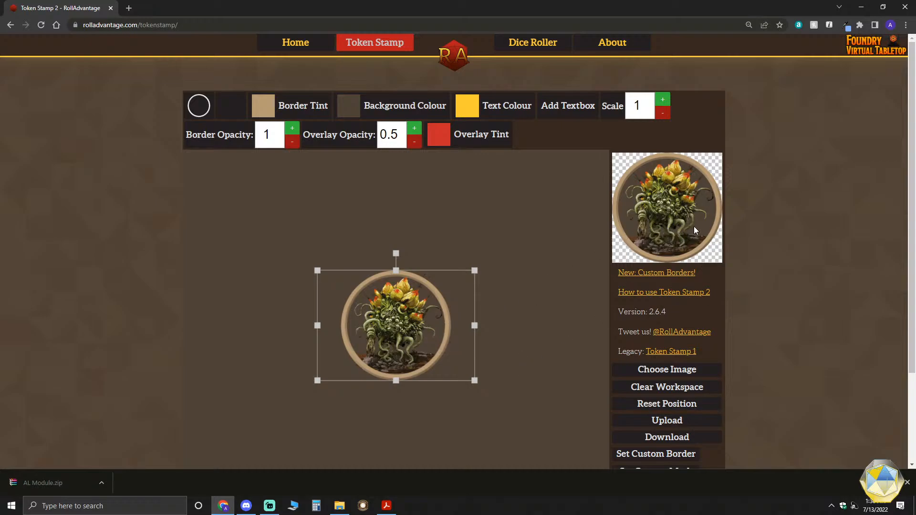
- Try the fiery and silver ring borders on the Corpse Flower token, and settle on the thin white circular border
{"action": "scroll", "coordinate": [693, 226], "scroll_direction": "up", "scroll_amount": 1, "text": "ctrl"}
{"action": "scroll", "coordinate": [713, 251], "scroll_direction": "down", "scroll_amount": 1}
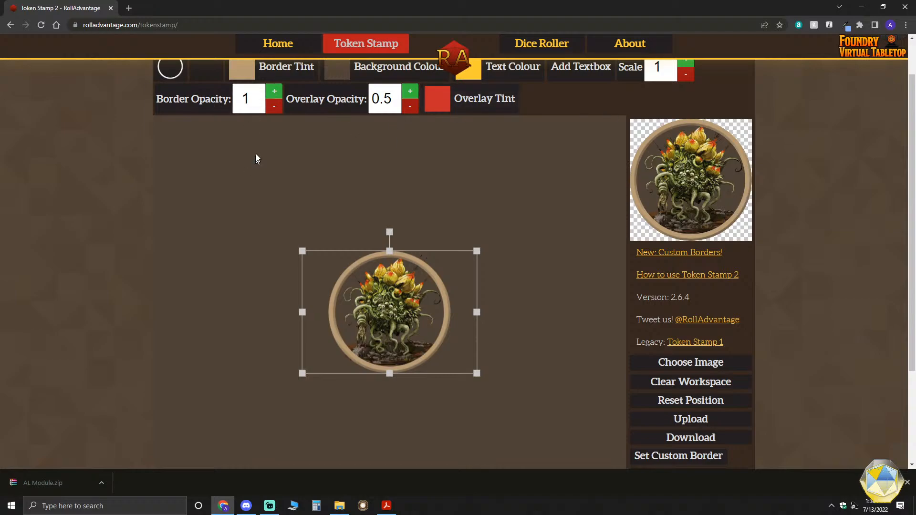
{"action": "scroll", "coordinate": [256, 157], "scroll_direction": "up", "scroll_amount": 1}
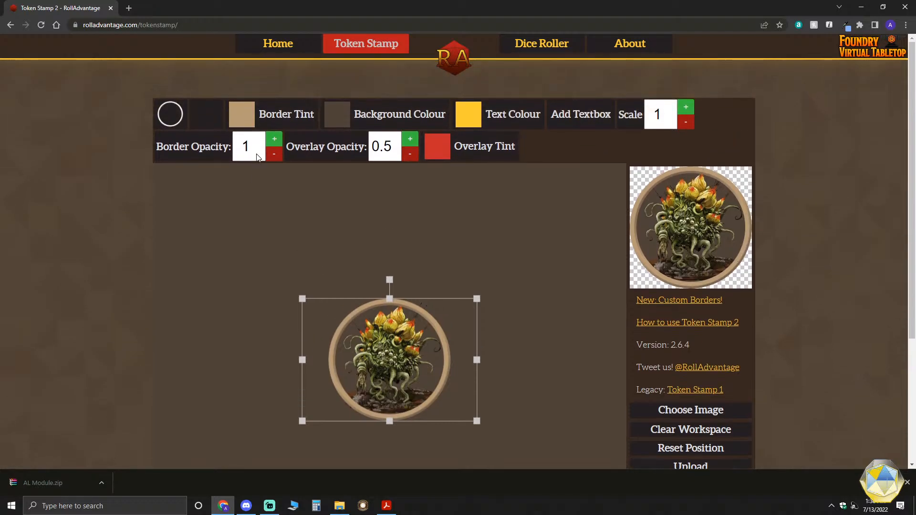
{"action": "left_click", "coordinate": [169, 117]}
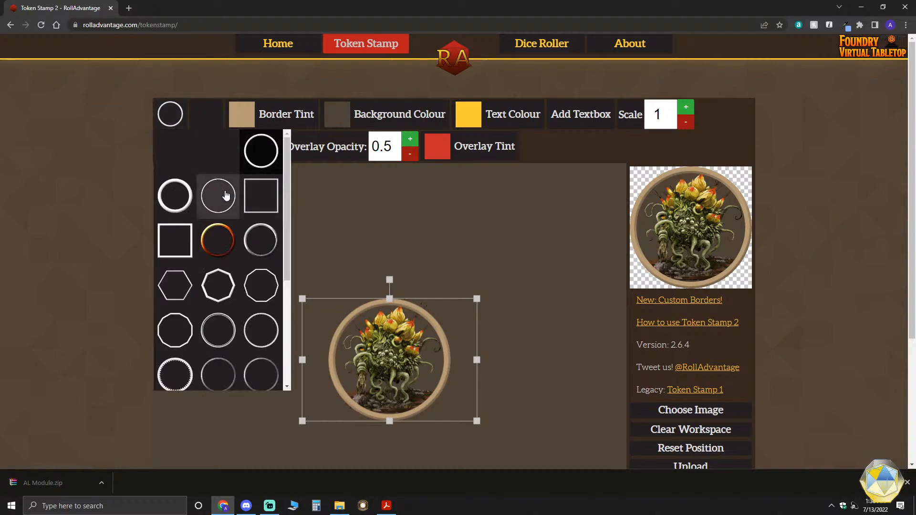
{"action": "left_click", "coordinate": [228, 234]}
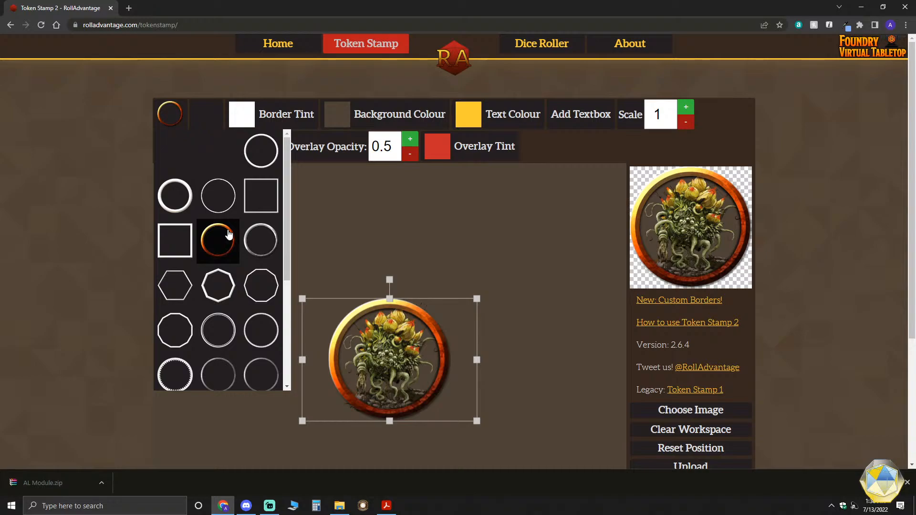
{"action": "left_click", "coordinate": [259, 240]}
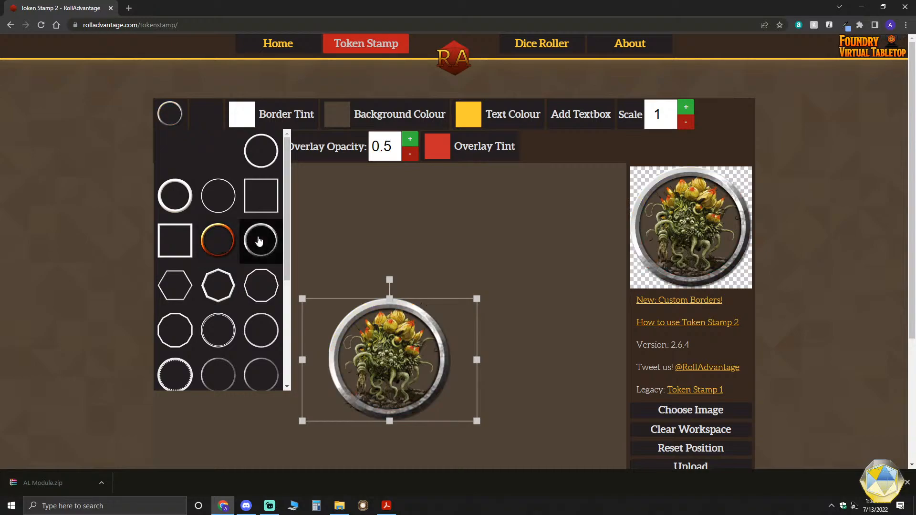
{"action": "left_click", "coordinate": [217, 191]}
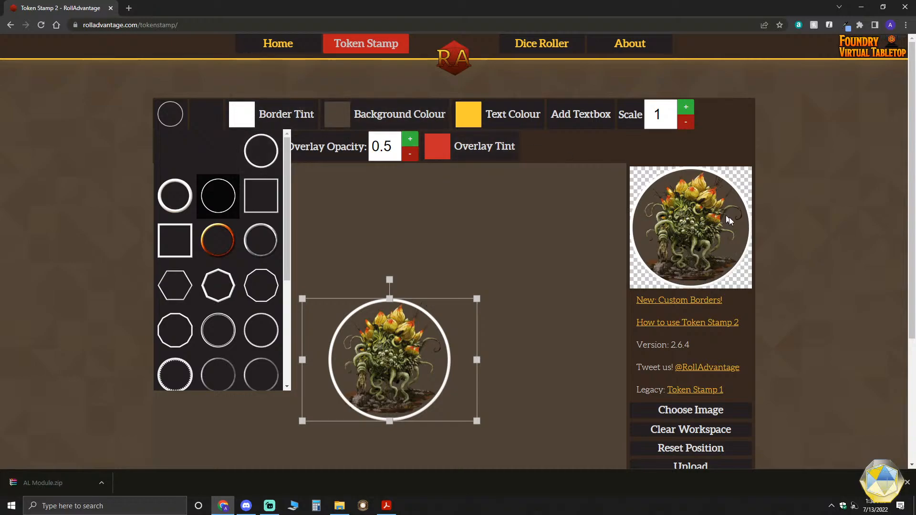
- Change the token background to dark blue-violet (RGB 58, 54, 79) and slightly enlarge and recentre the Corpse Flower within the ring
{"action": "left_click", "coordinate": [333, 117]}
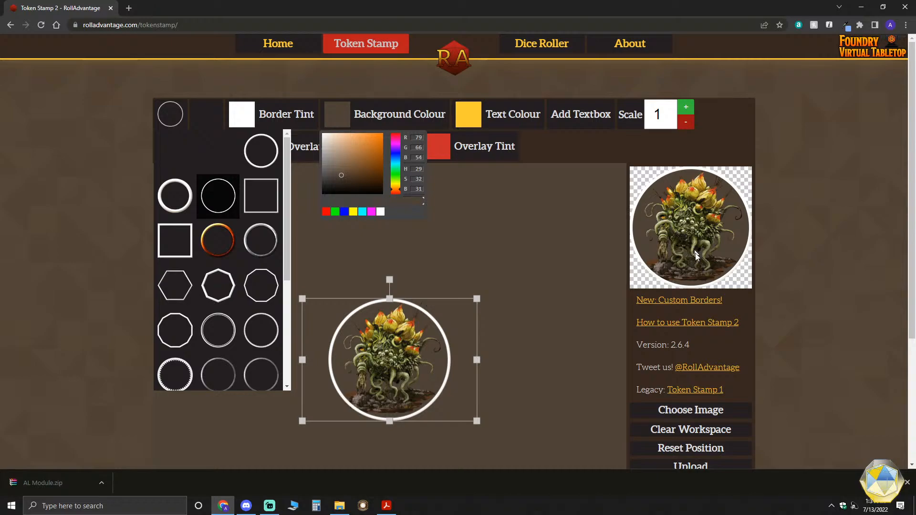
{"action": "left_click", "coordinate": [397, 152]}
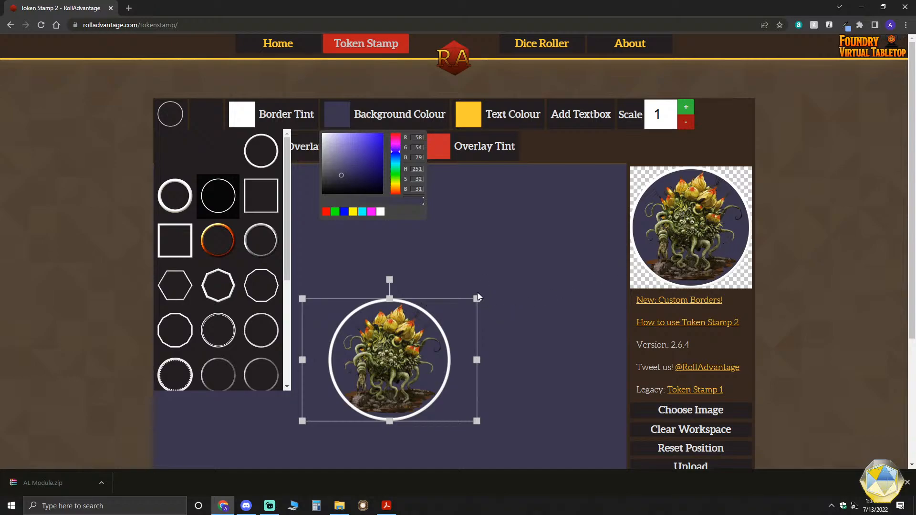
{"action": "left_click_drag", "start_coordinate": [477, 298], "coordinate": [507, 301]}
{"action": "left_click_drag", "start_coordinate": [400, 366], "coordinate": [401, 368]}
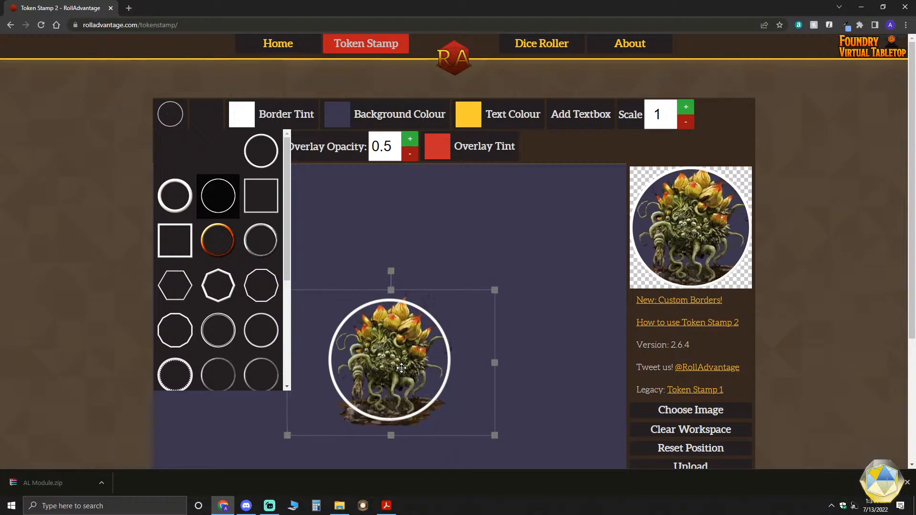
{"action": "left_click_drag", "start_coordinate": [494, 288], "coordinate": [480, 299]}
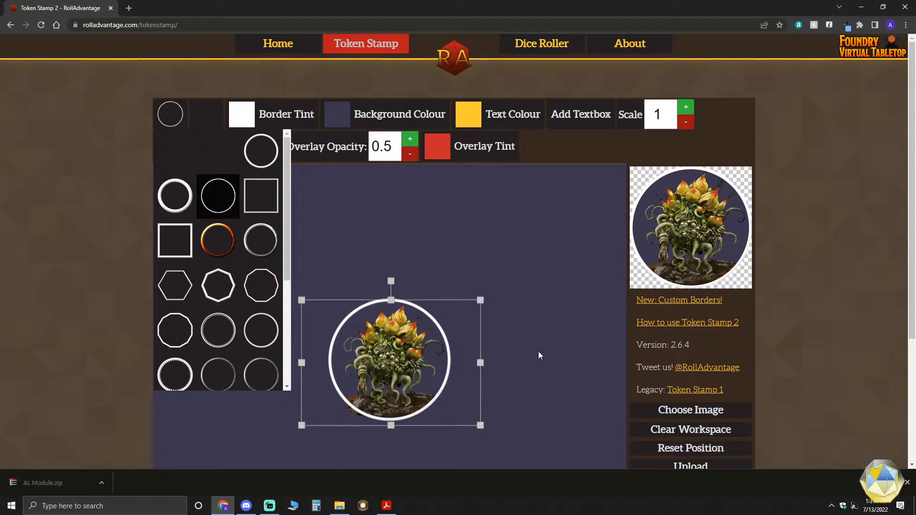
- Download the finished Corpse Flower token
{"action": "scroll", "coordinate": [537, 351], "scroll_direction": "down", "scroll_amount": 1}
{"action": "scroll", "coordinate": [532, 352], "scroll_direction": "down", "scroll_amount": 1}
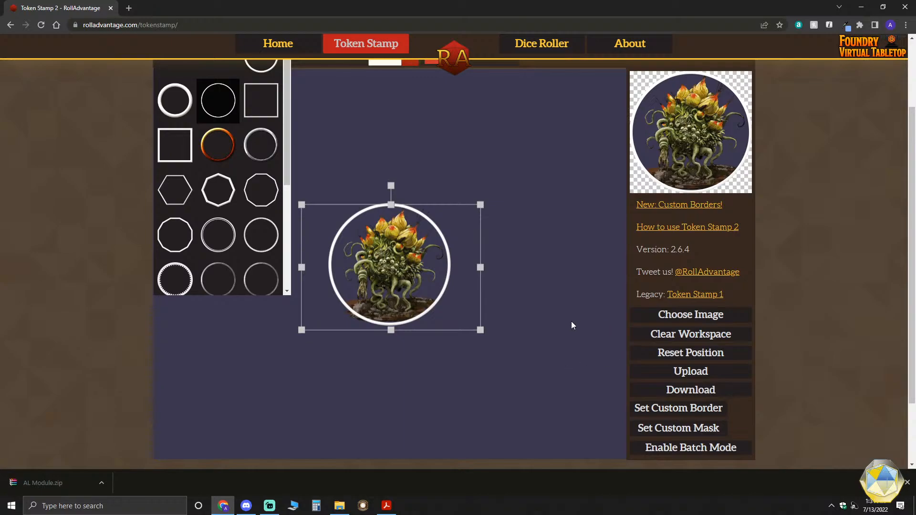
{"action": "scroll", "coordinate": [588, 347], "scroll_direction": "down", "scroll_amount": 1}
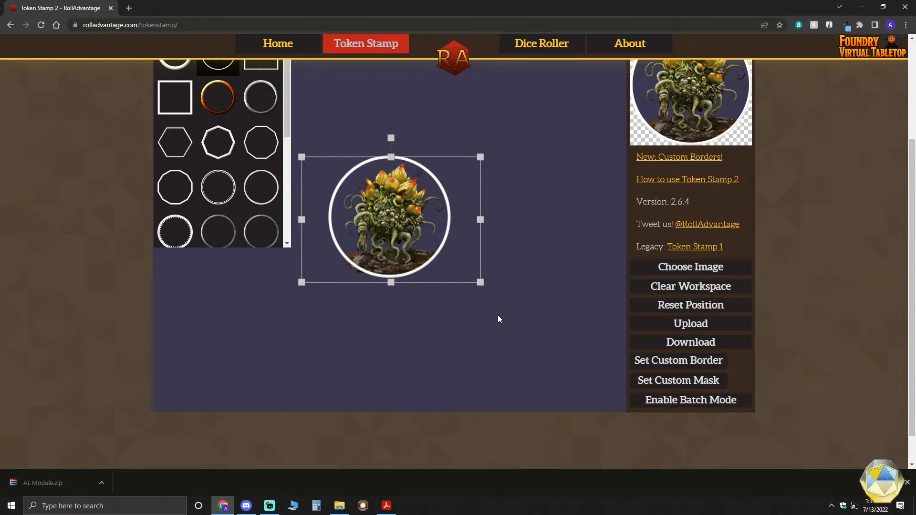
{"action": "scroll", "coordinate": [497, 315], "scroll_direction": "up", "scroll_amount": 1}
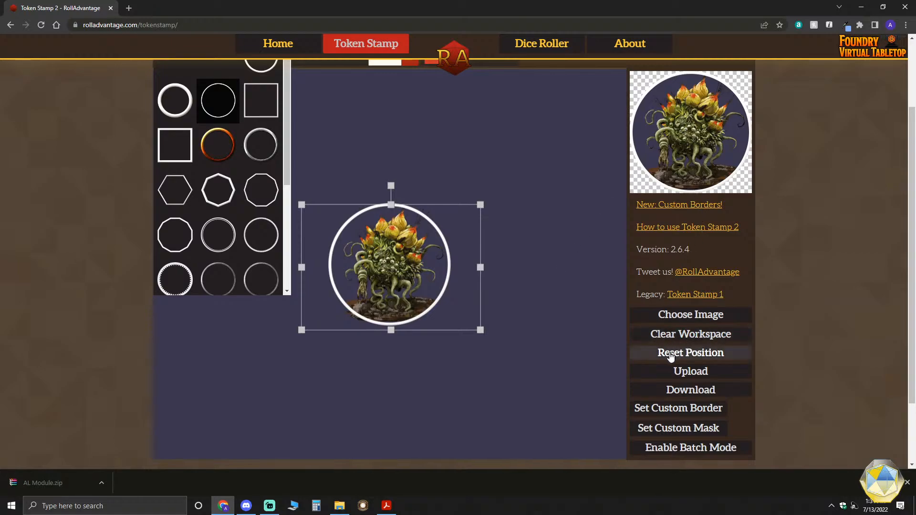
{"action": "scroll", "coordinate": [636, 352], "scroll_direction": "down", "scroll_amount": 1}
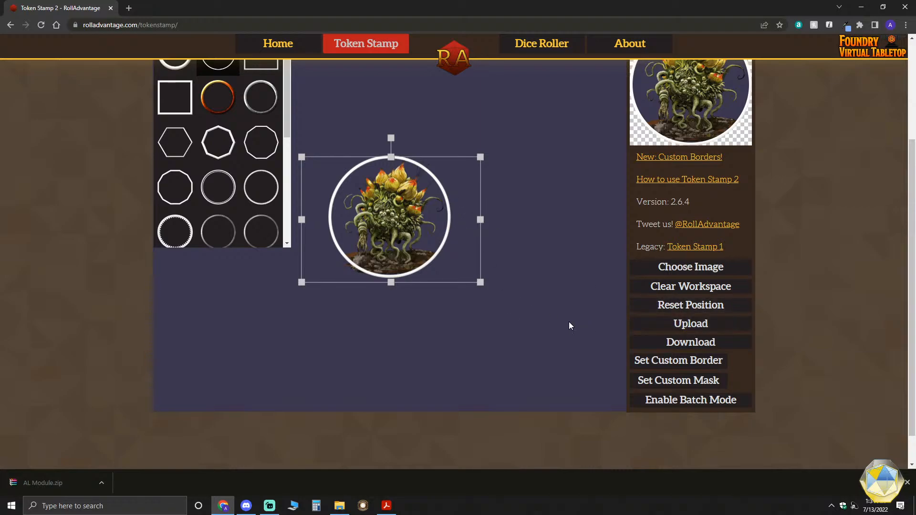
{"action": "scroll", "coordinate": [569, 326], "scroll_direction": "up", "scroll_amount": 2}
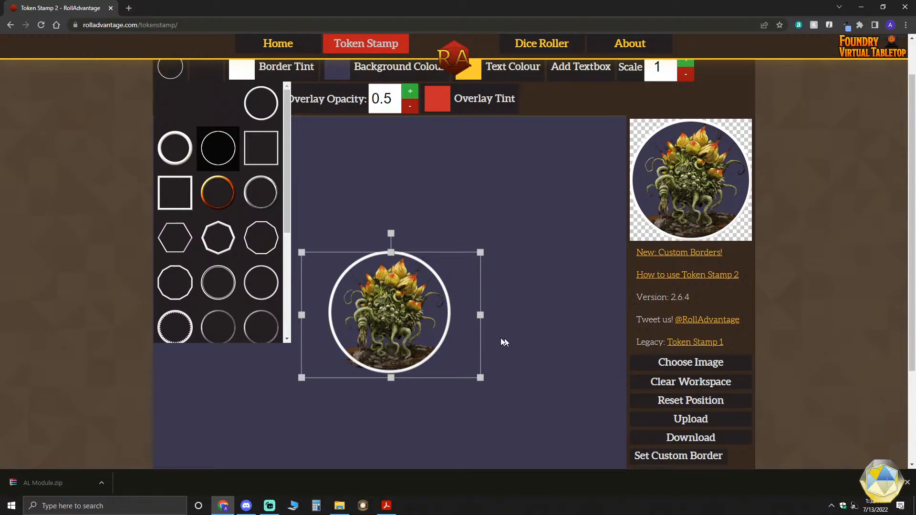
{"action": "scroll", "coordinate": [504, 339], "scroll_direction": "down", "scroll_amount": 1}
{"action": "scroll", "coordinate": [484, 322], "scroll_direction": "down", "scroll_amount": 1}
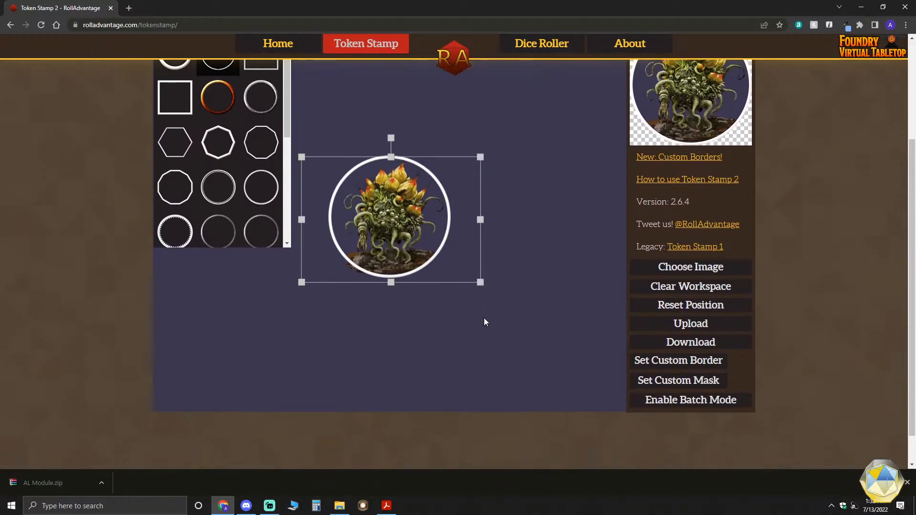
{"action": "left_click", "coordinate": [701, 350]}
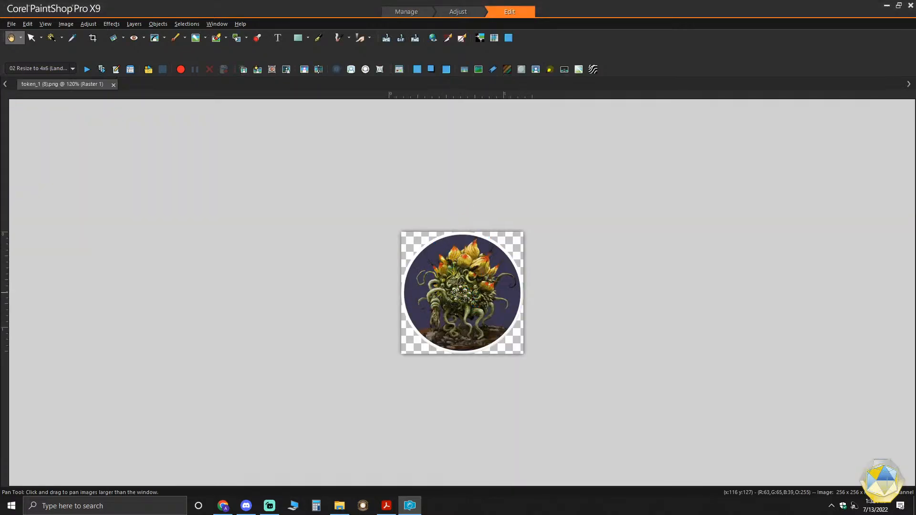
- Inspect the downloaded Corpse Flower token and its image information in PaintShop Pro
{"action": "scroll", "coordinate": [456, 292], "scroll_direction": "up", "scroll_amount": 3}
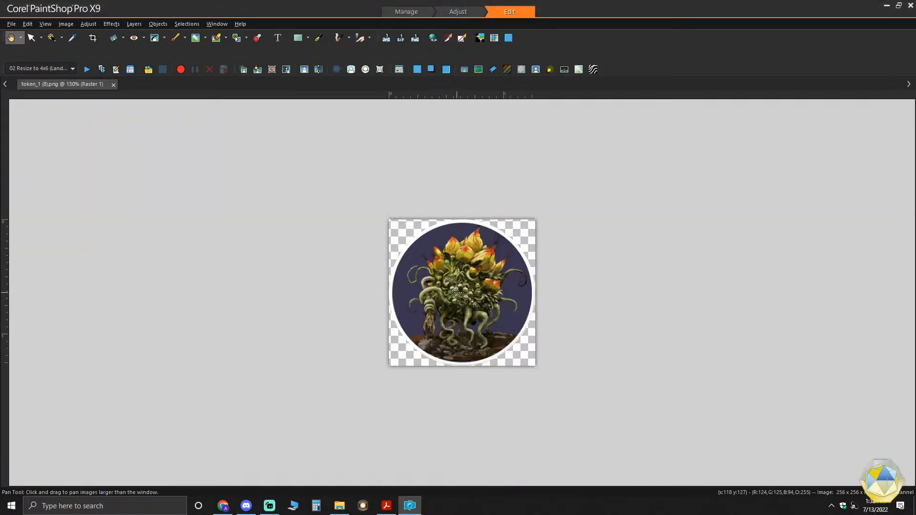
{"action": "right_click", "coordinate": [426, 243]}
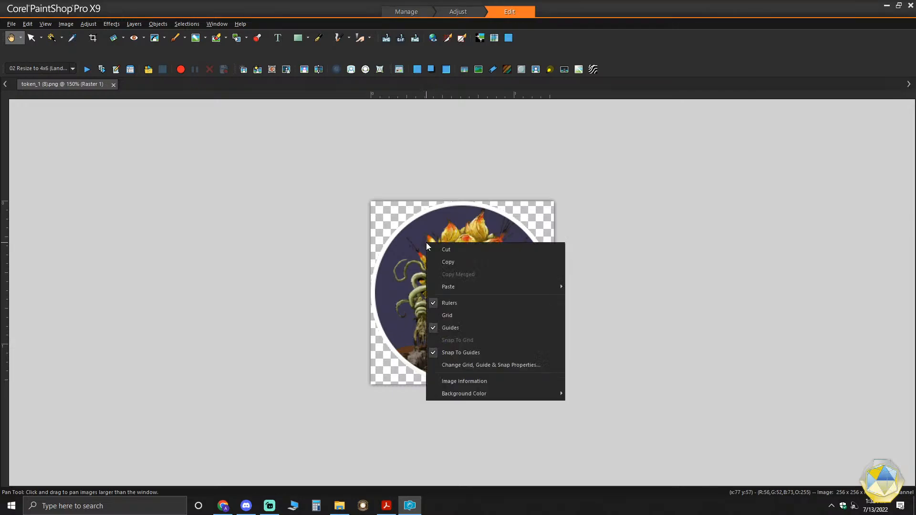
{"action": "left_click", "coordinate": [477, 381]}
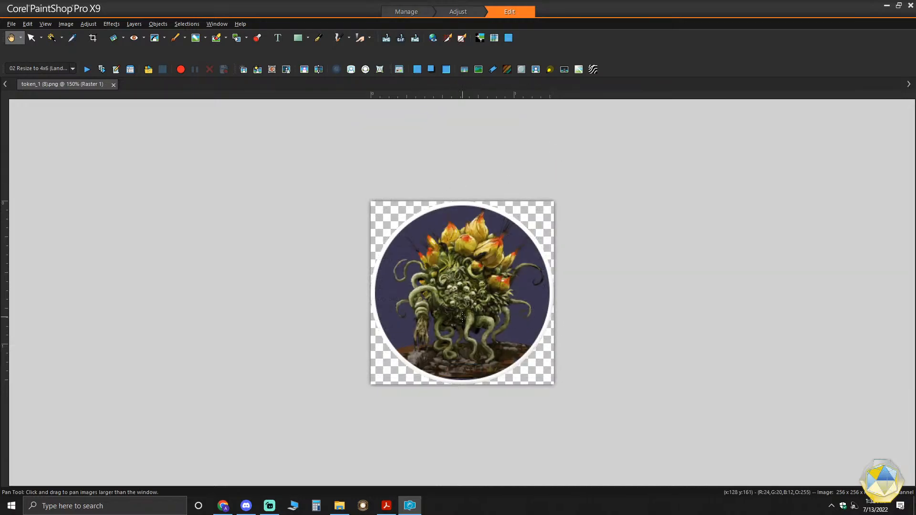
{"action": "scroll", "coordinate": [462, 316], "scroll_direction": "down", "scroll_amount": 1}
{"action": "scroll", "coordinate": [462, 316], "scroll_direction": "down", "scroll_amount": 1}
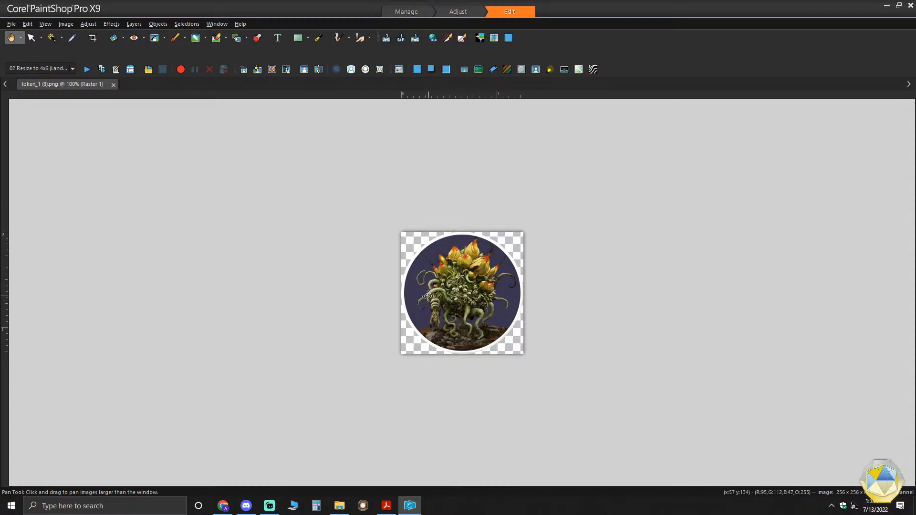
- Leave PaintShop Pro, switch to File Explorer, and load the Page 22 Magma Mephit NPC image into the Token Stamp workspace
{"action": "left_click", "coordinate": [411, 510]}
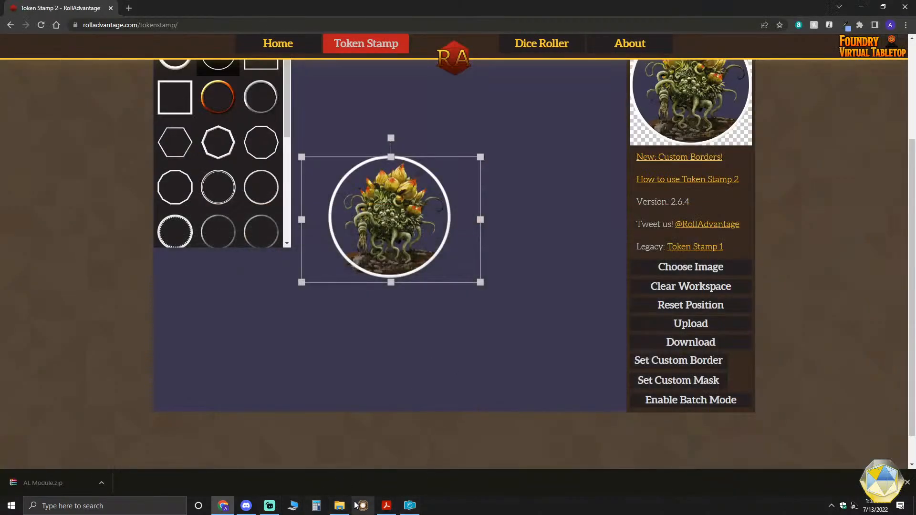
{"action": "mouse_move", "coordinate": [339, 506]}
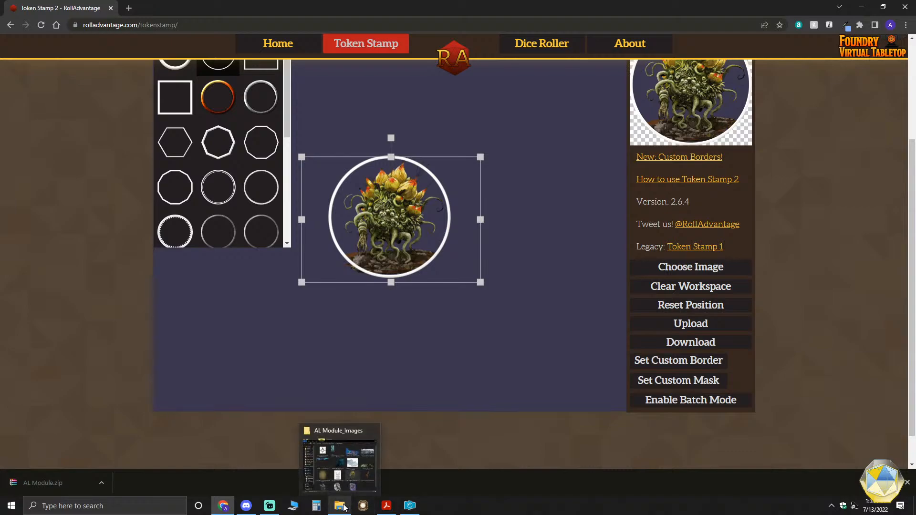
{"action": "left_click", "coordinate": [329, 455]}
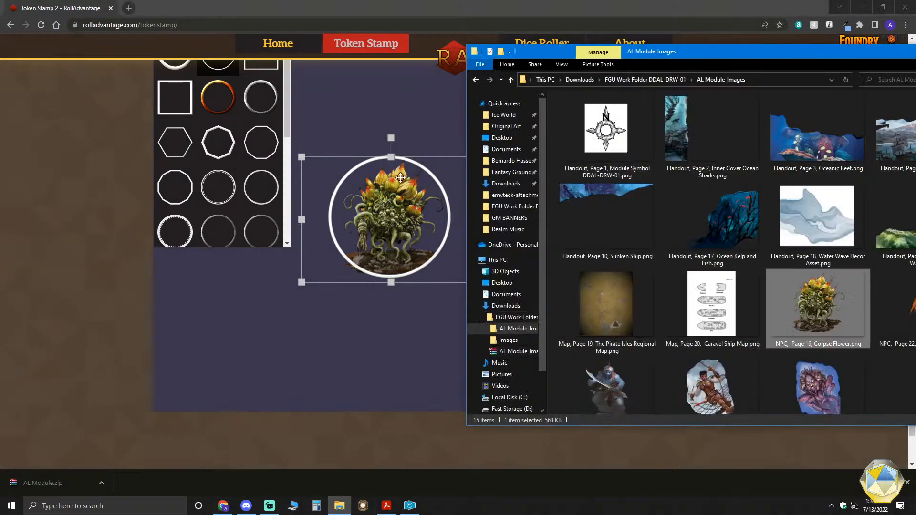
{"action": "left_click_drag", "start_coordinate": [882, 306], "coordinate": [387, 243]}
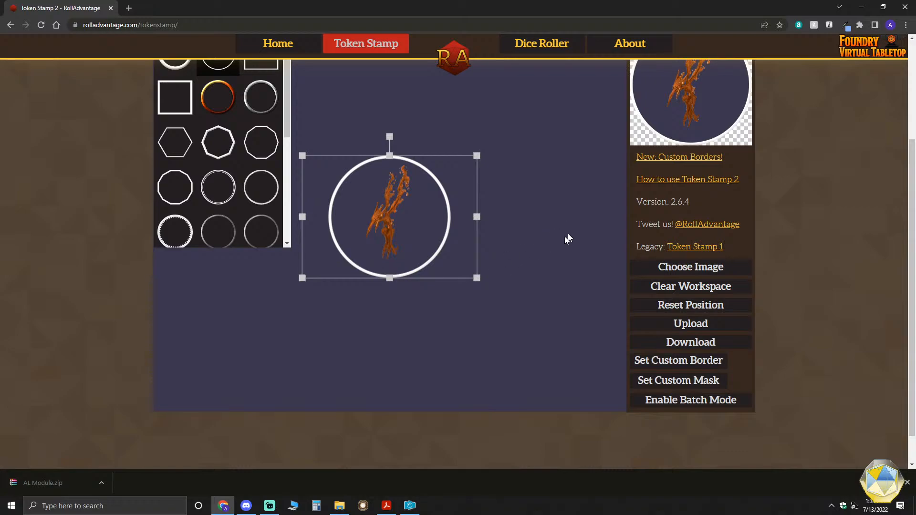
- Enlarge and centre the Magma Mephit image until the figure spans the full height of the circular border
{"action": "scroll", "coordinate": [568, 237], "scroll_direction": "up", "scroll_amount": 2}
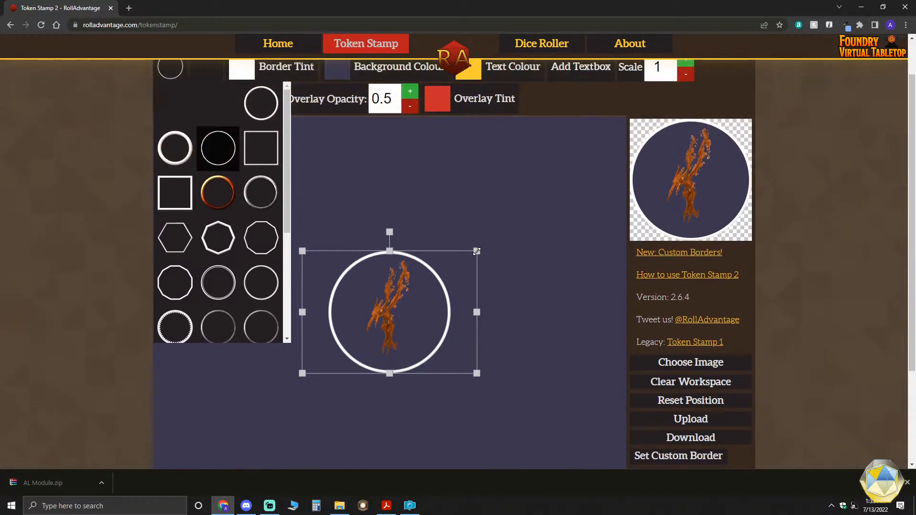
{"action": "left_click_drag", "start_coordinate": [476, 251], "coordinate": [495, 232]}
{"action": "left_click_drag", "start_coordinate": [402, 302], "coordinate": [405, 306]}
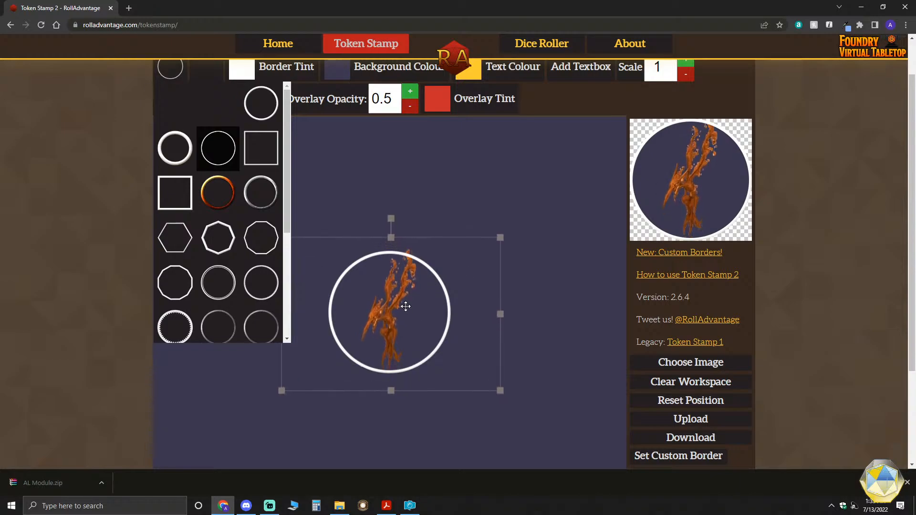
{"action": "left_click_drag", "start_coordinate": [501, 236], "coordinate": [487, 246]}
{"action": "left_click_drag", "start_coordinate": [409, 316], "coordinate": [409, 316]}
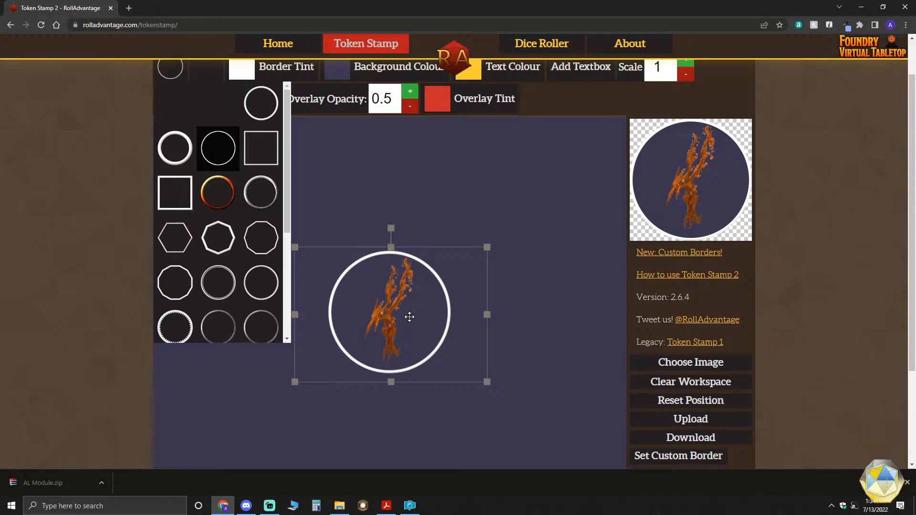
{"action": "left_click_drag", "start_coordinate": [487, 382], "coordinate": [504, 396]}
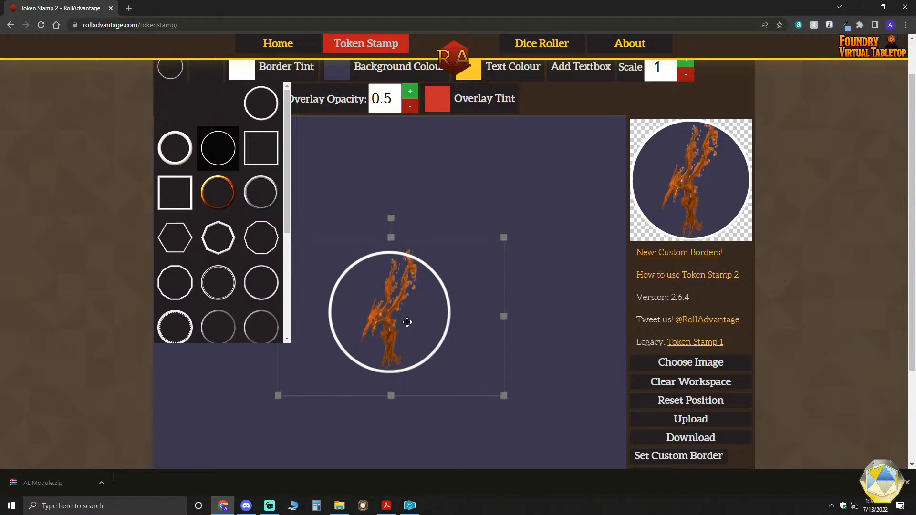
{"action": "left_click", "coordinate": [505, 238]}
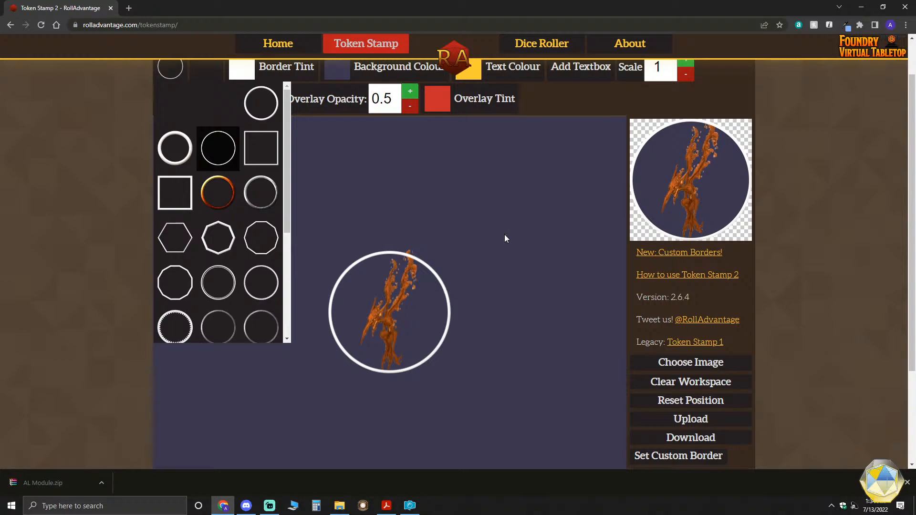
{"action": "left_click", "coordinate": [494, 244]}
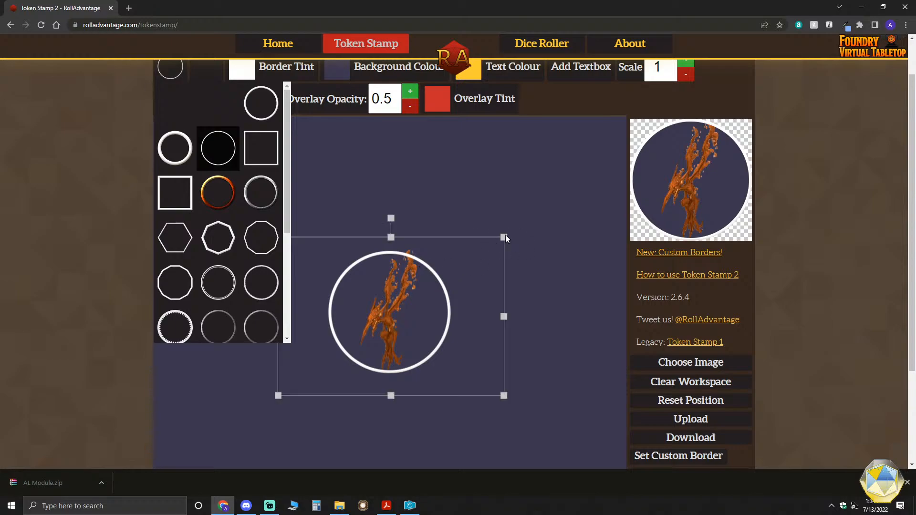
- Enlarge the Magma Mephit further and reposition it so its head and body fill the ring while the upper flames are cropped
{"action": "mouse_move", "coordinate": [504, 235]}
{"action": "left_mouse_down"}
{"action": "mouse_move", "coordinate": [491, 241]}
{"action": "mouse_move", "coordinate": [515, 229]}
{"action": "left_mouse_up"}
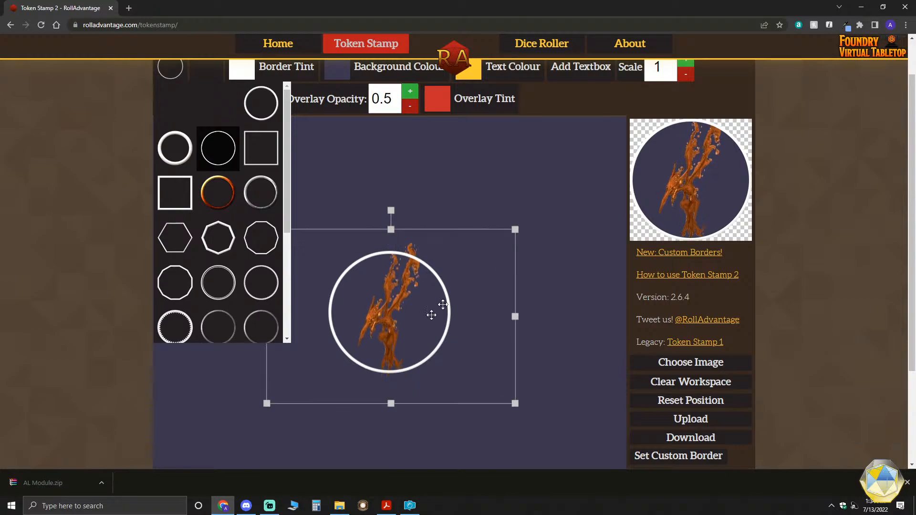
{"action": "left_click_drag", "start_coordinate": [409, 317], "coordinate": [412, 313]}
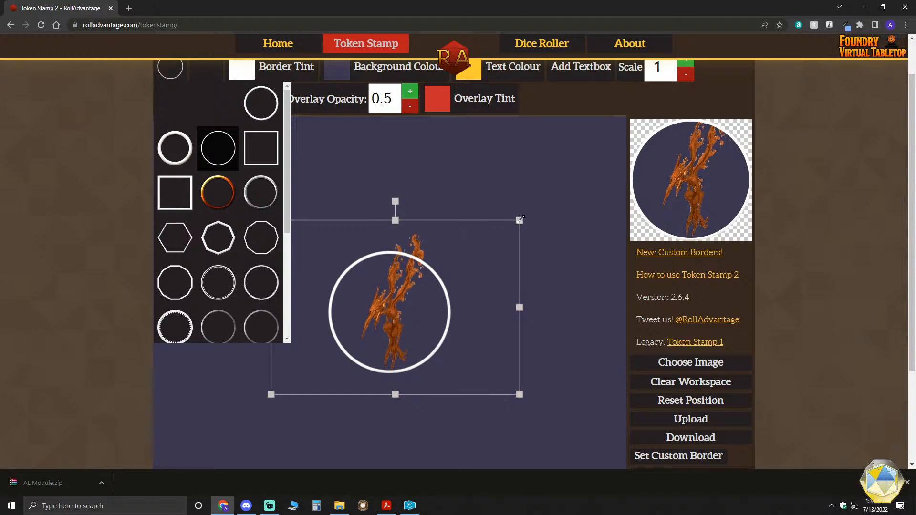
{"action": "left_click_drag", "start_coordinate": [520, 221], "coordinate": [549, 191]}
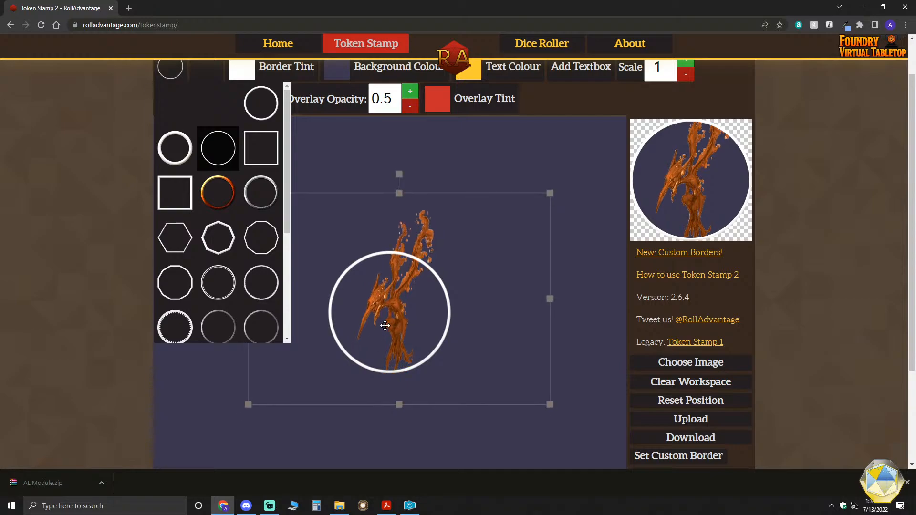
{"action": "left_click_drag", "start_coordinate": [384, 323], "coordinate": [384, 323]}
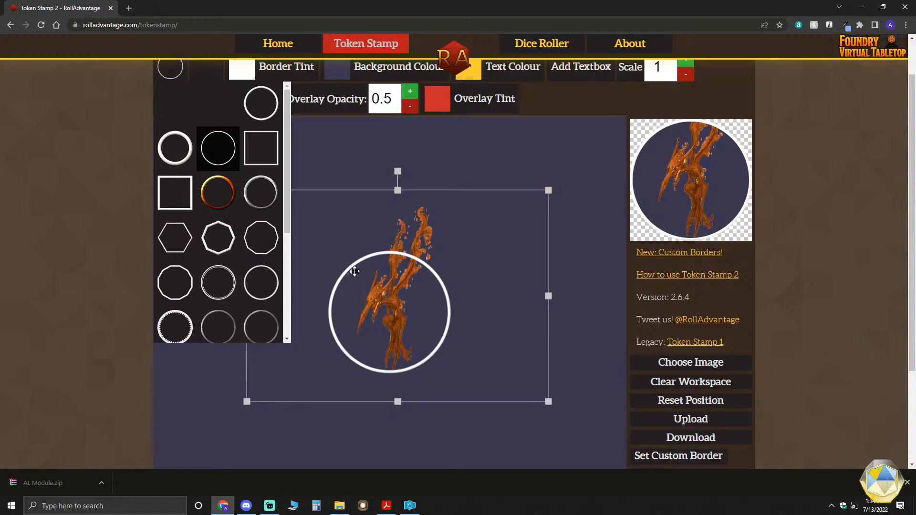
- Try the fiery ring border, restore the thin white circle, and make the Magma Mephit slightly smaller and lower within it
{"action": "left_click", "coordinate": [213, 193]}
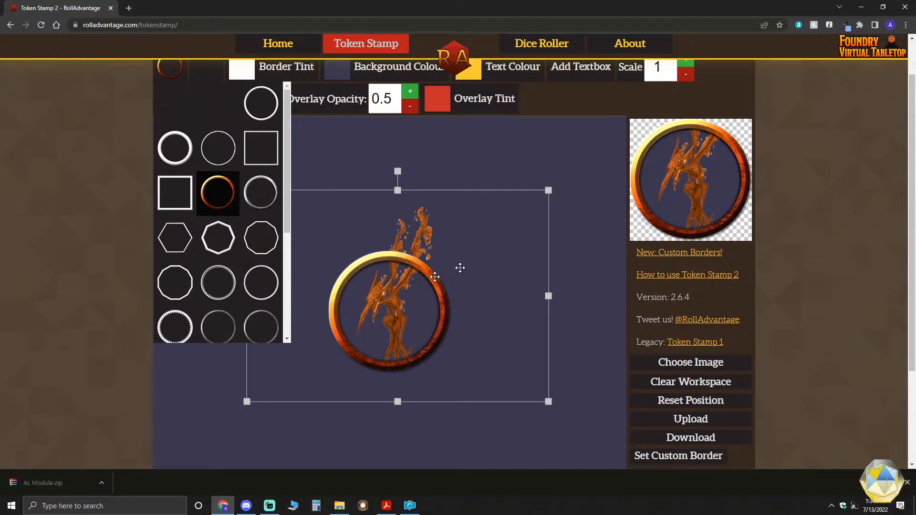
{"action": "left_click_drag", "start_coordinate": [549, 190], "coordinate": [537, 198]}
{"action": "left_click_drag", "start_coordinate": [405, 305], "coordinate": [404, 303]}
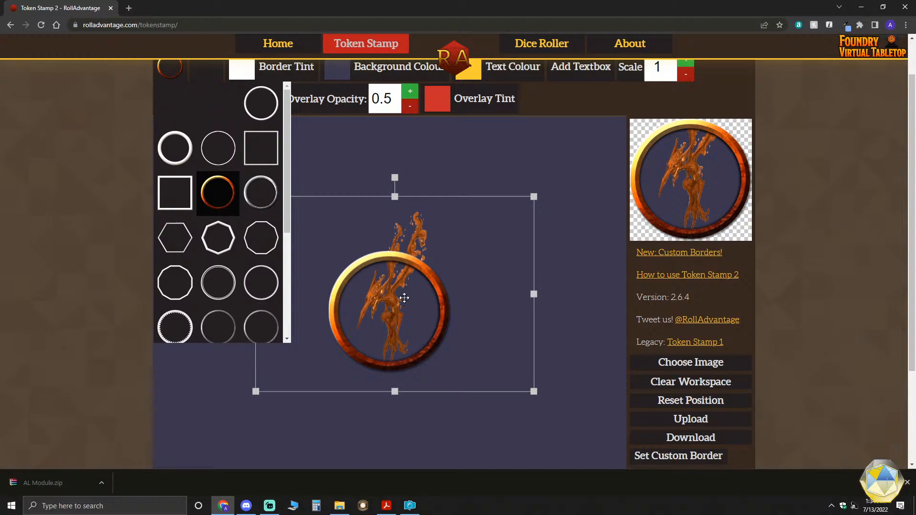
{"action": "left_click", "coordinate": [218, 148]}
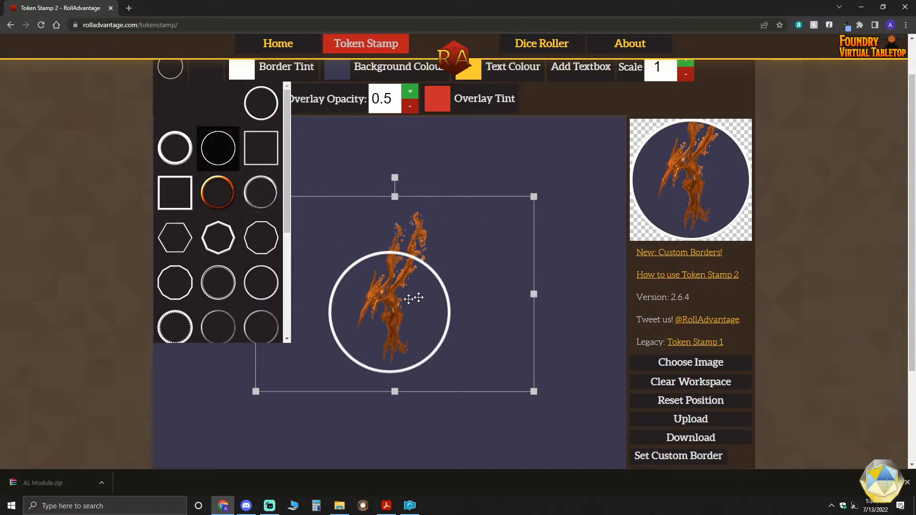
{"action": "left_click_drag", "start_coordinate": [400, 296], "coordinate": [403, 305]}
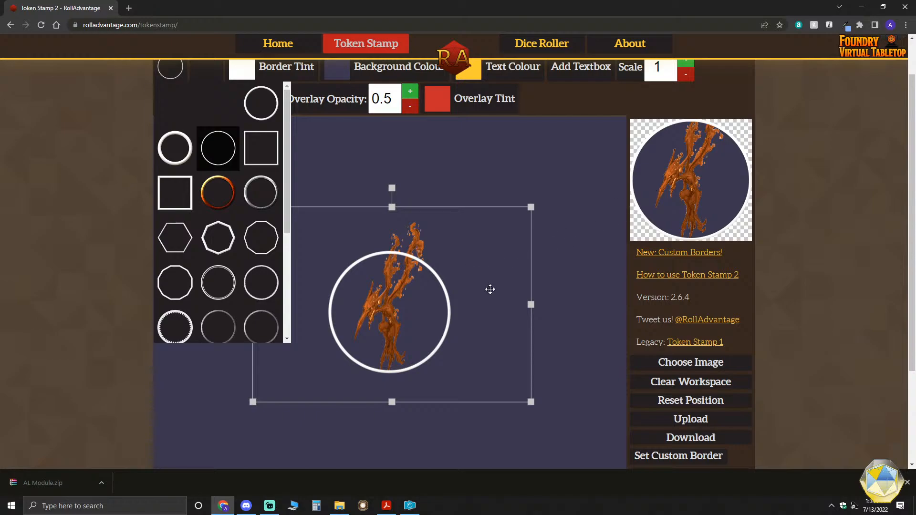
- Download the Magma Mephit token, check it in PaintShop Pro, and return to Token Stamp 2
{"action": "scroll", "coordinate": [703, 375], "scroll_direction": "down", "scroll_amount": 2}
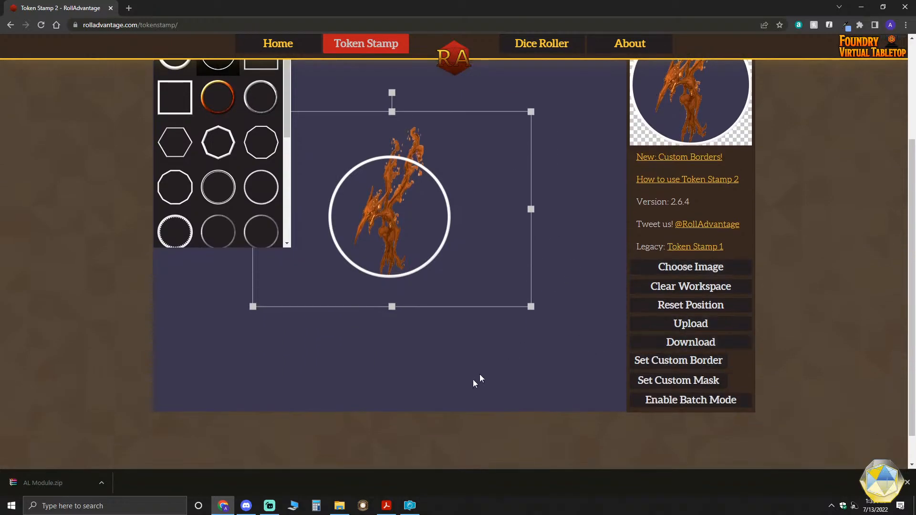
{"action": "left_click", "coordinate": [410, 506]}
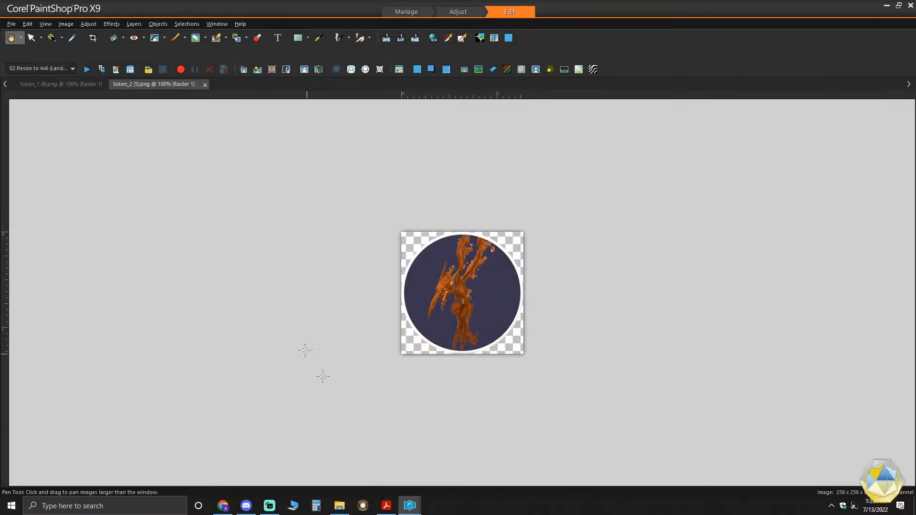
{"action": "left_click", "coordinate": [887, 5]}
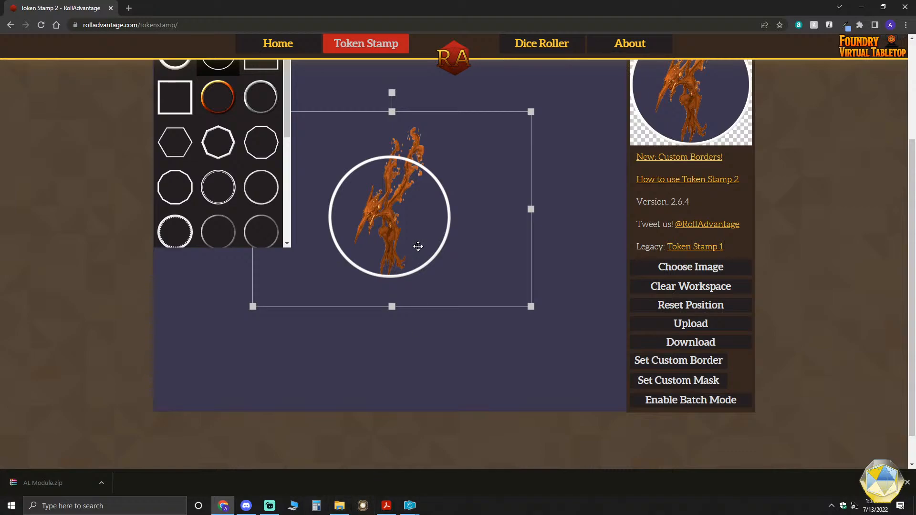
{"action": "mouse_move", "coordinate": [404, 502]}
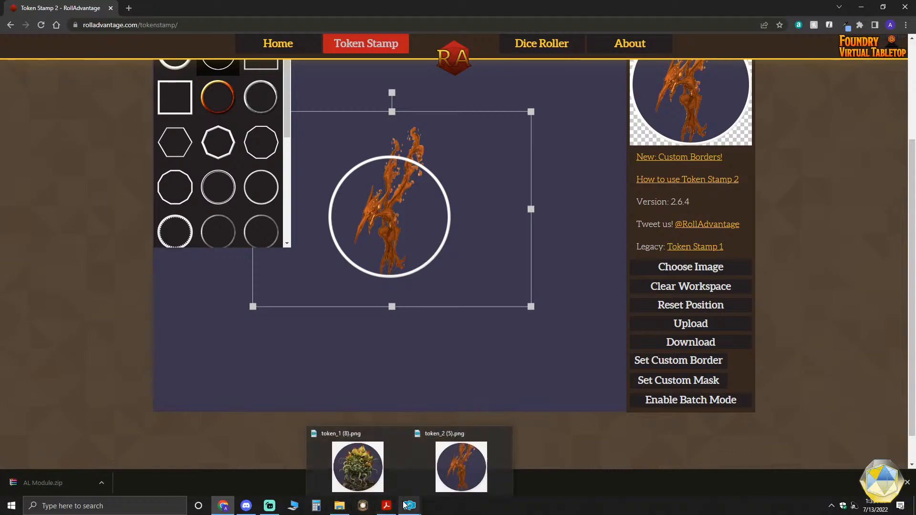
- Switch to the AL Module_Images folder in File Explorer and load the Page 5 Djinni NPC image into the Token Stamp workspace
{"action": "mouse_move", "coordinate": [337, 510]}
{"action": "left_click", "coordinate": [350, 475]}
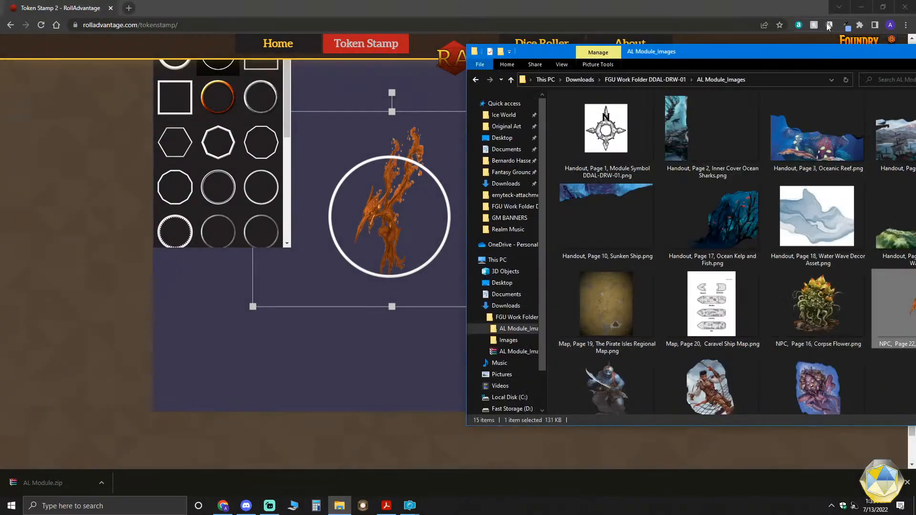
{"action": "left_click_drag", "start_coordinate": [826, 50], "coordinate": [902, 42]}
{"action": "left_click_drag", "start_coordinate": [694, 369], "coordinate": [394, 236]}
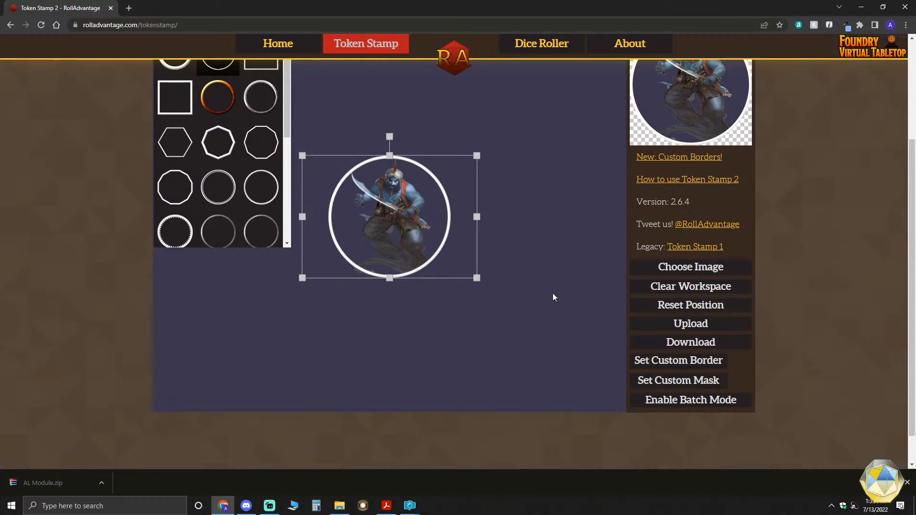
- Check the Djinni's fit inside the circular border, keep its default size, and download the token for viewing in PaintShop Pro
{"action": "scroll", "coordinate": [552, 294], "scroll_direction": "up", "scroll_amount": 2}
{"action": "scroll", "coordinate": [552, 293], "scroll_direction": "down", "scroll_amount": 1}
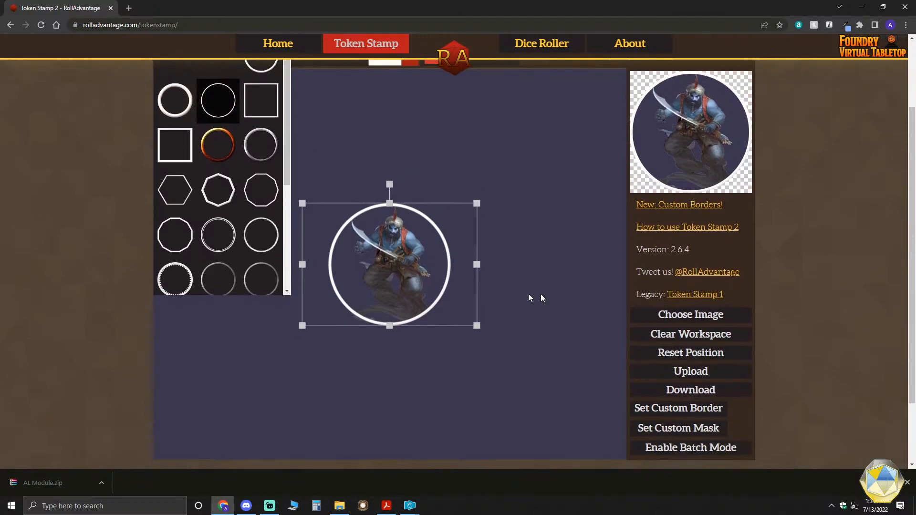
{"action": "left_click_drag", "start_coordinate": [477, 324], "coordinate": [478, 324]}
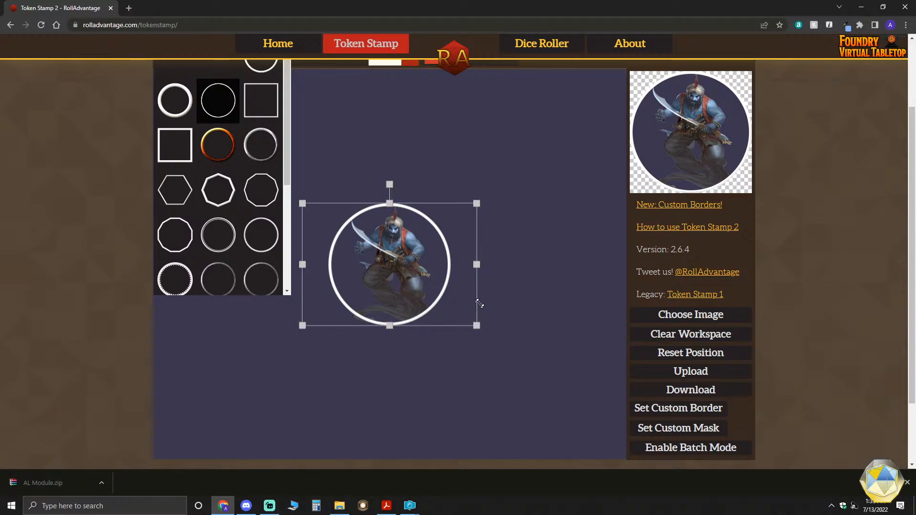
{"action": "scroll", "coordinate": [620, 229], "scroll_direction": "up", "scroll_amount": 1}
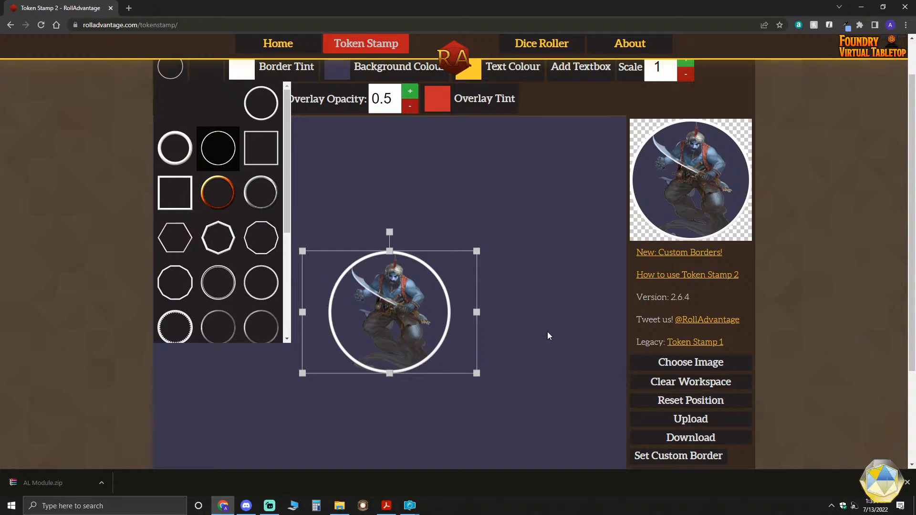
{"action": "scroll", "coordinate": [640, 380], "scroll_direction": "down", "scroll_amount": 1}
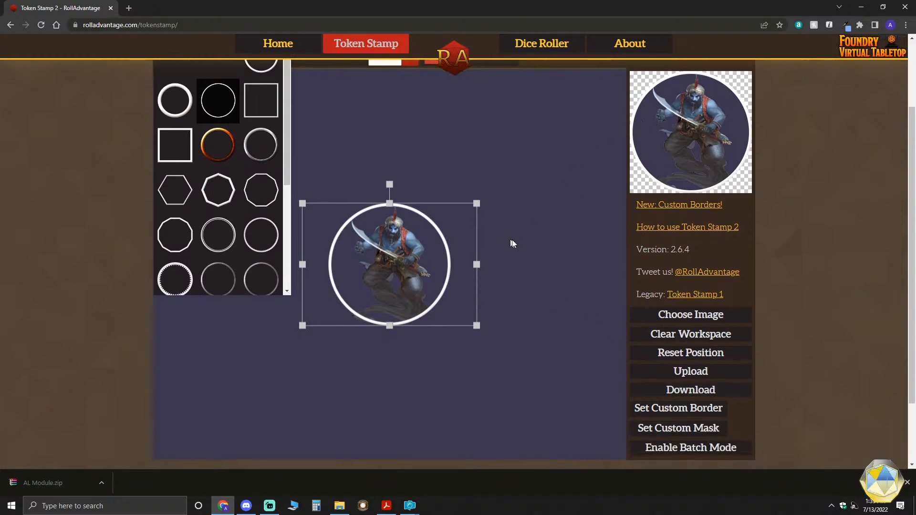
{"action": "scroll", "coordinate": [513, 244], "scroll_direction": "down", "scroll_amount": 1}
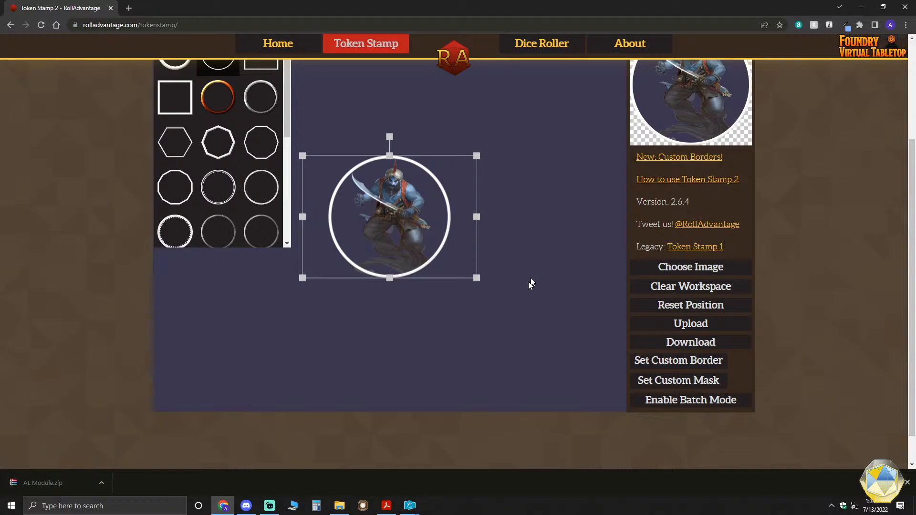
{"action": "scroll", "coordinate": [490, 302], "scroll_direction": "up", "scroll_amount": 1}
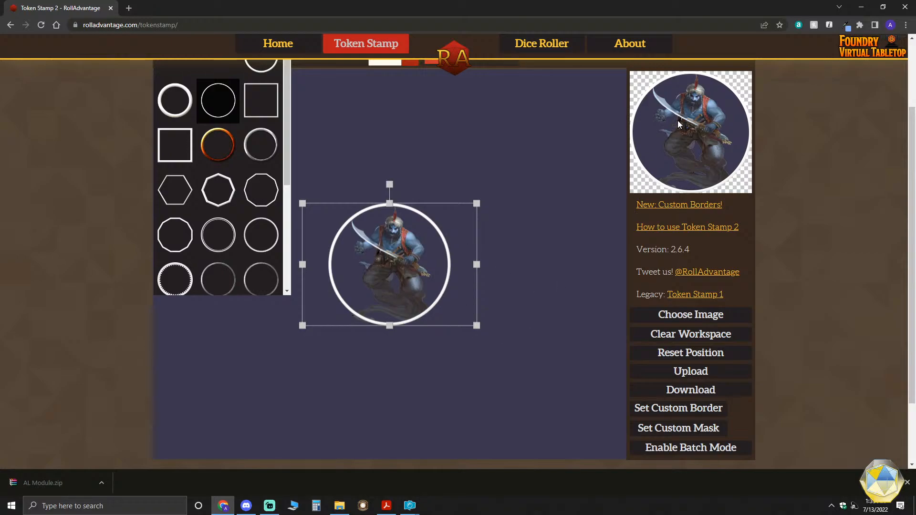
{"action": "scroll", "coordinate": [589, 278], "scroll_direction": "down", "scroll_amount": 1}
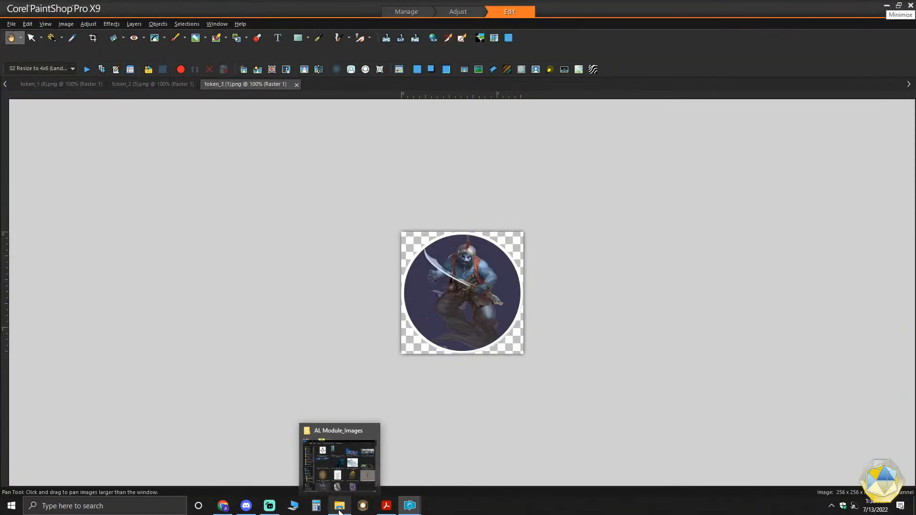
- Find the Page 8 Pirate NPC image in File Explorer and load it into the Token Stamp workspace
{"action": "left_click", "coordinate": [339, 509]}
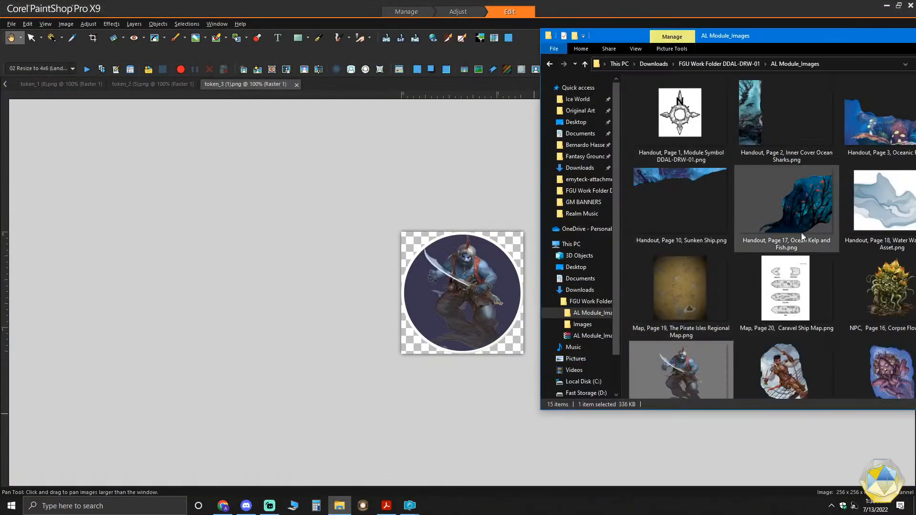
{"action": "left_click", "coordinate": [785, 370]}
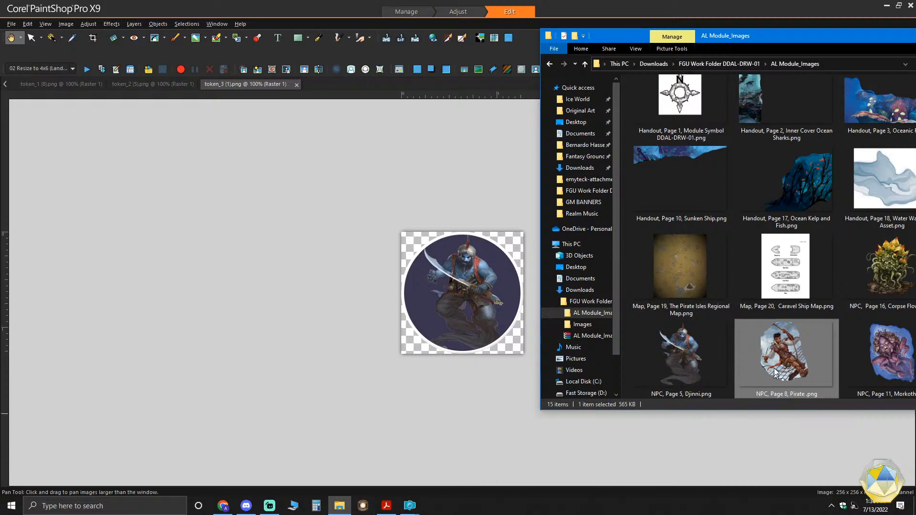
{"action": "mouse_move", "coordinate": [410, 511]}
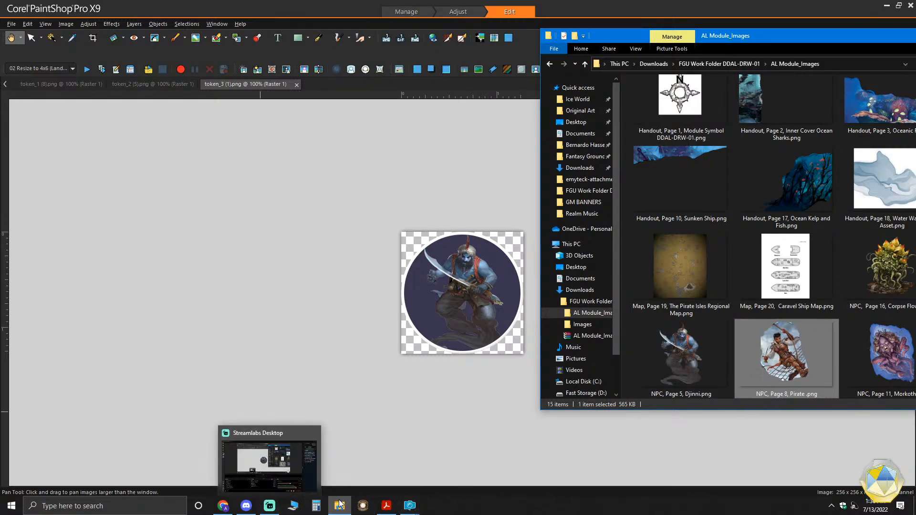
{"action": "left_click", "coordinate": [218, 507]}
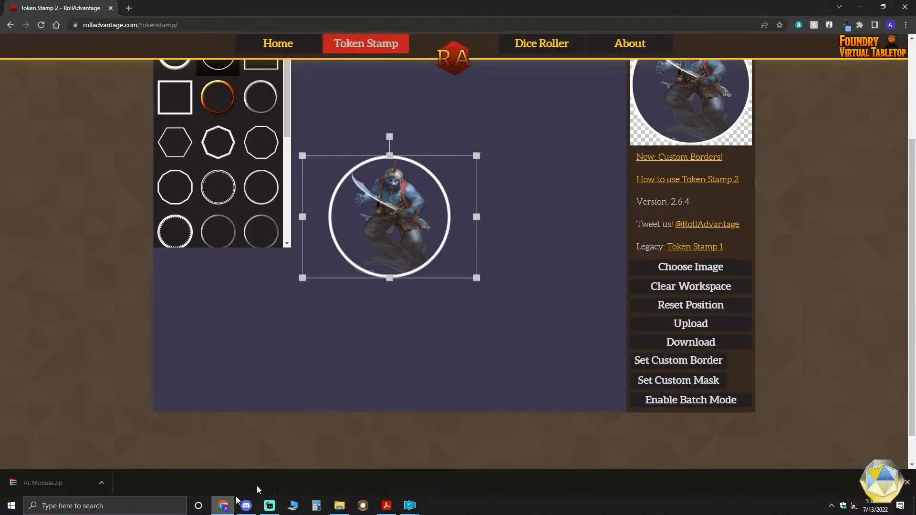
{"action": "left_click", "coordinate": [339, 507]}
{"action": "left_click_drag", "start_coordinate": [782, 351], "coordinate": [396, 227]}
- Enlarge the Pirate image slightly and reposition it so the figure fills the circular border
{"action": "scroll", "coordinate": [512, 317], "scroll_direction": "up", "scroll_amount": 2}
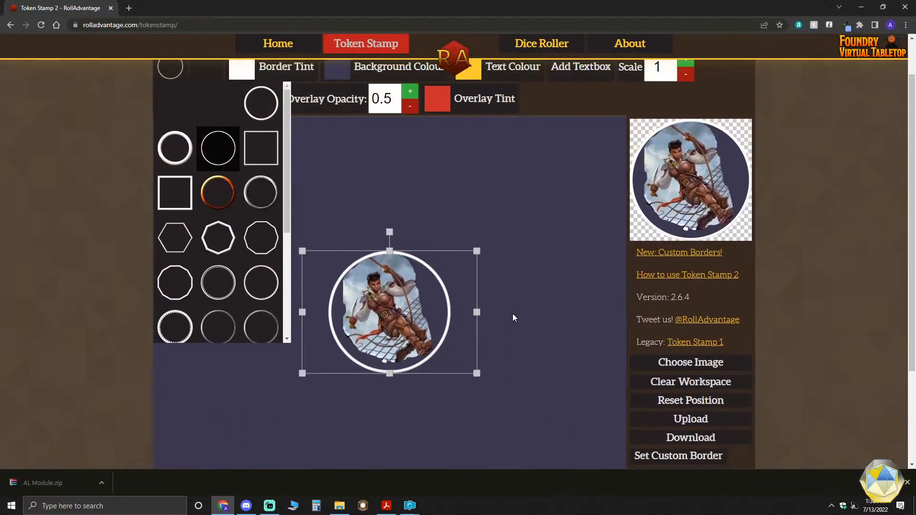
{"action": "scroll", "coordinate": [578, 290], "scroll_direction": "down", "scroll_amount": 1}
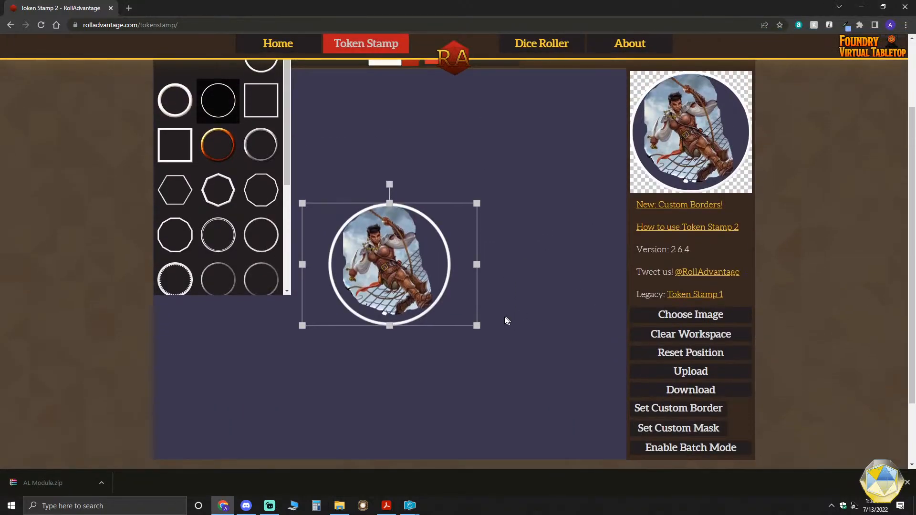
{"action": "scroll", "coordinate": [497, 315], "scroll_direction": "up", "scroll_amount": 1}
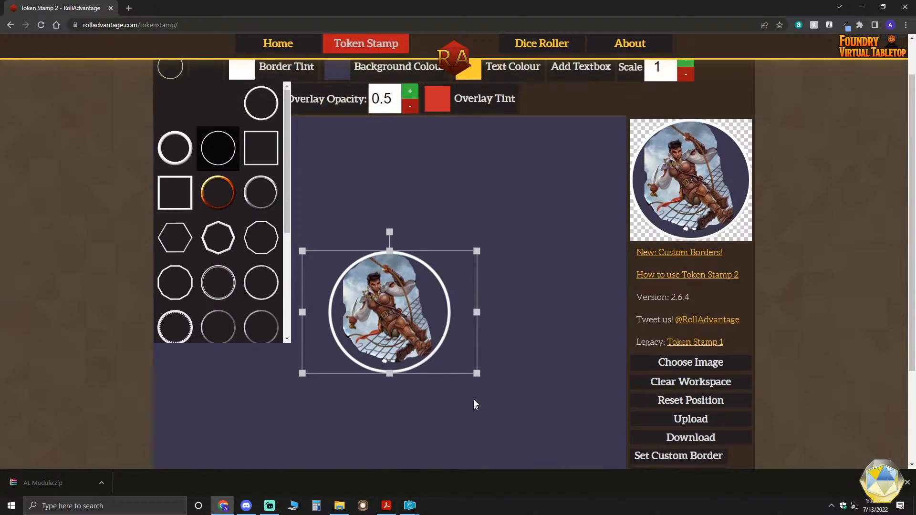
{"action": "left_click_drag", "start_coordinate": [476, 374], "coordinate": [480, 379]}
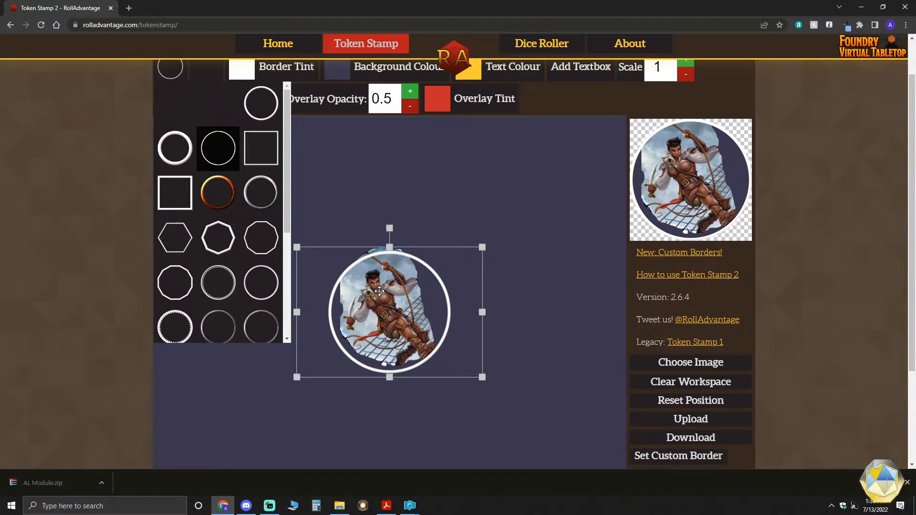
{"action": "left_click_drag", "start_coordinate": [379, 291], "coordinate": [380, 293]}
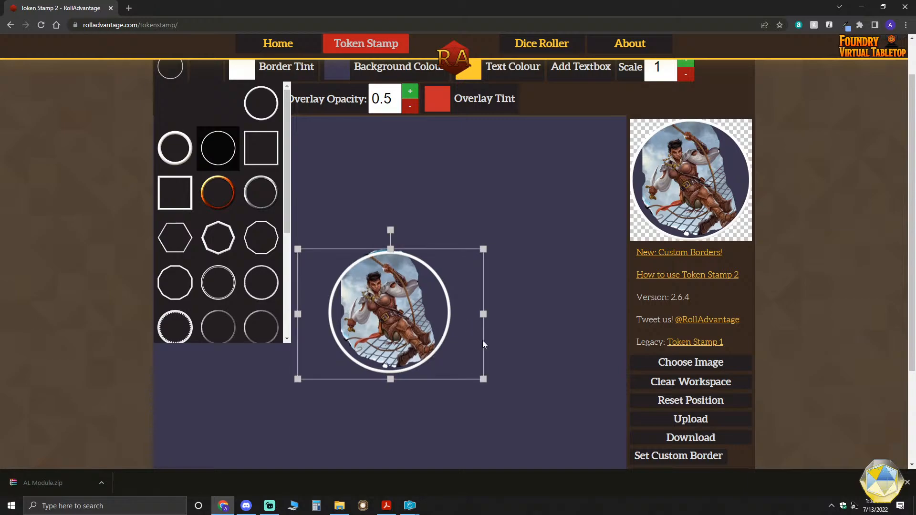
{"action": "left_click_drag", "start_coordinate": [483, 379], "coordinate": [482, 378]}
{"action": "left_click_drag", "start_coordinate": [402, 319], "coordinate": [403, 322]}
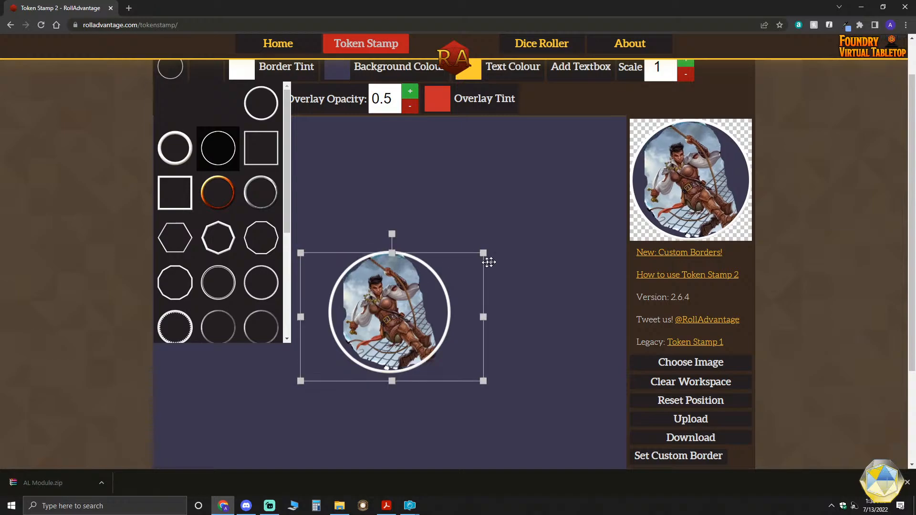
{"action": "left_click_drag", "start_coordinate": [484, 251], "coordinate": [487, 248]}
{"action": "left_click_drag", "start_coordinate": [401, 295], "coordinate": [402, 295]}
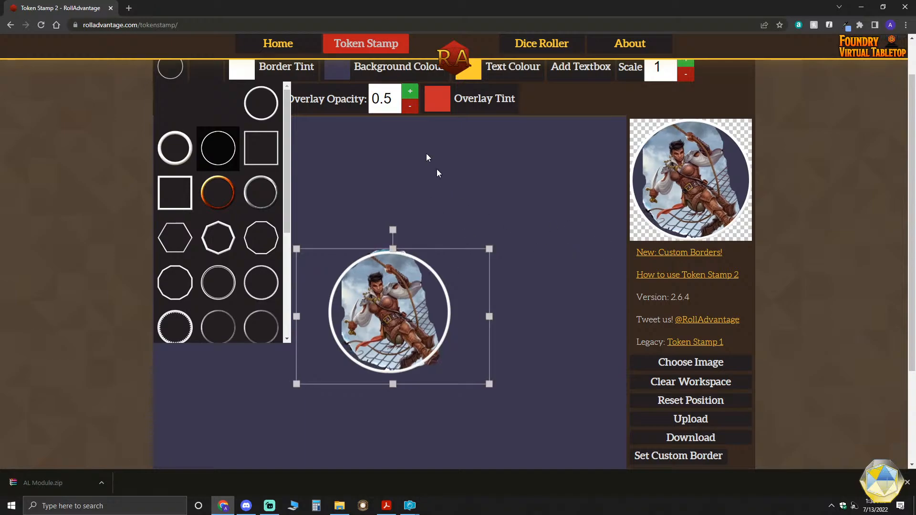
- Set the token's background colour to a light blue with RGB 44, 157, 201
{"action": "left_click", "coordinate": [329, 67]}
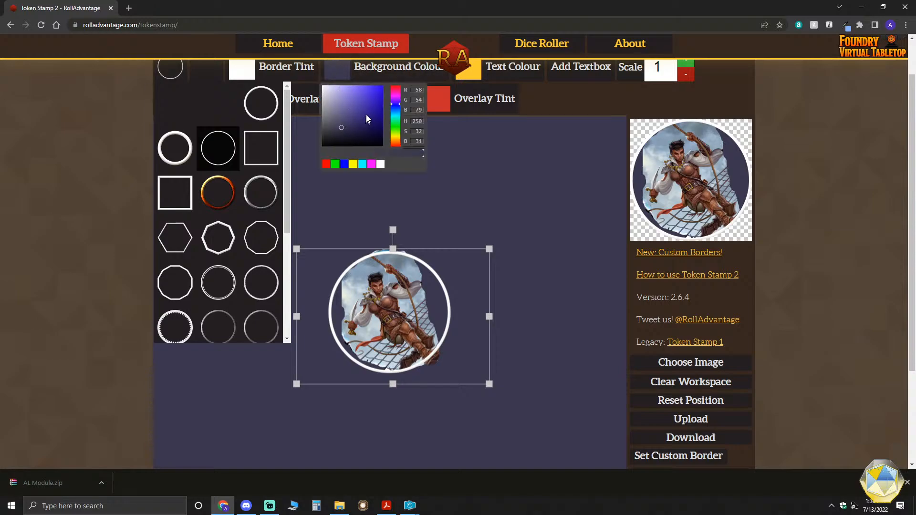
{"action": "left_click", "coordinate": [370, 98]}
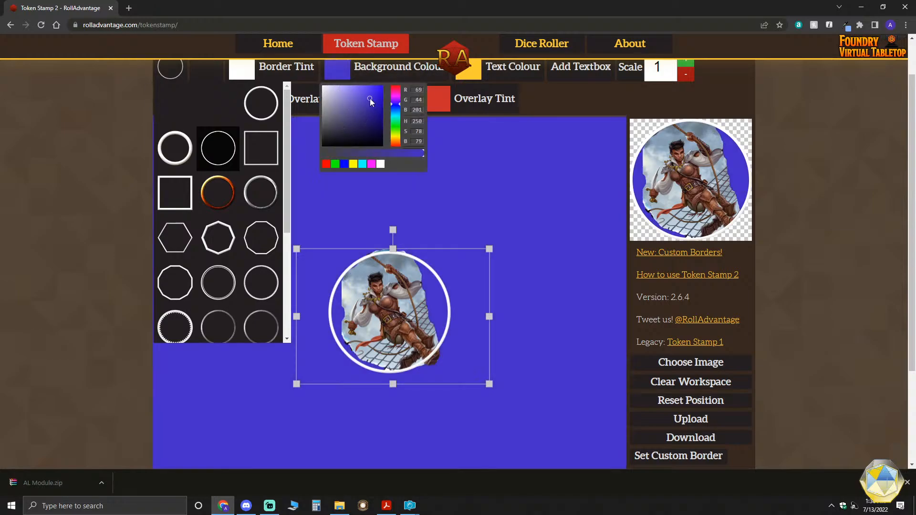
{"action": "left_click", "coordinate": [395, 113]}
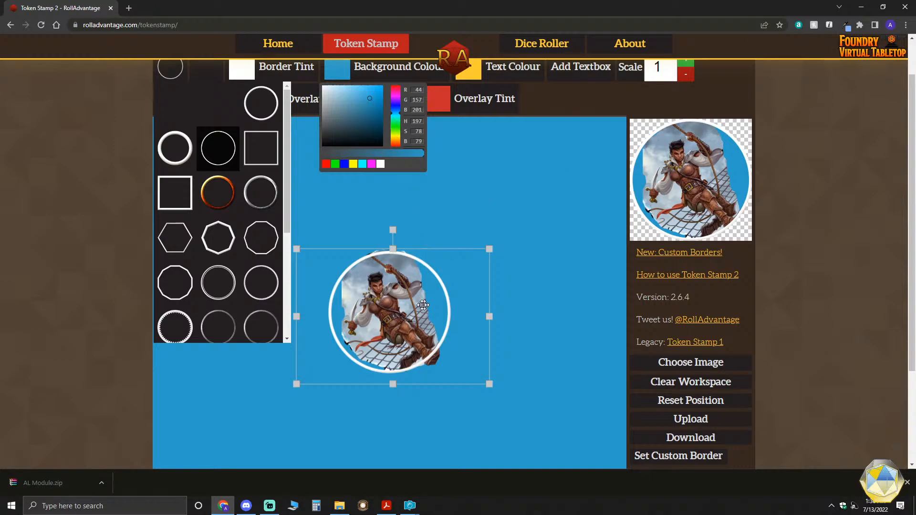
- Sample a colour from the sky area of the Pirate image with the Eye Dropper extension
{"action": "left_click", "coordinate": [844, 24]}
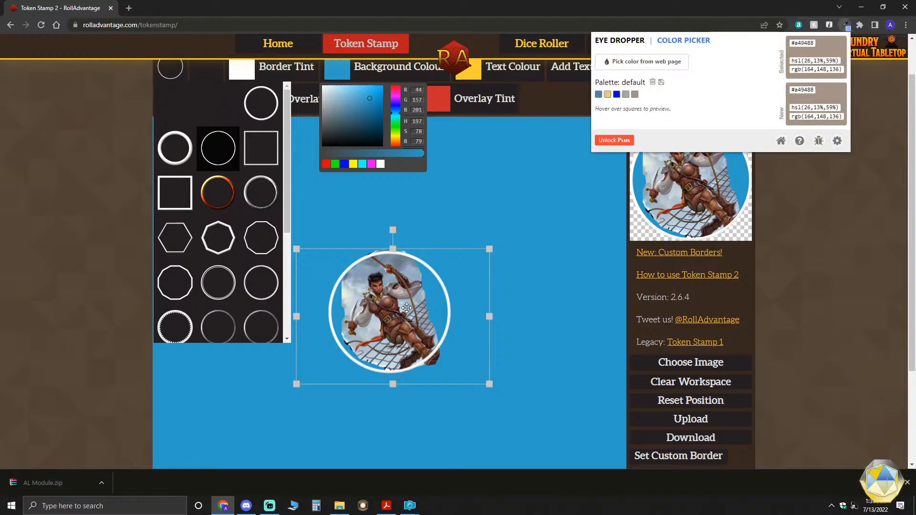
{"action": "left_click", "coordinate": [644, 62]}
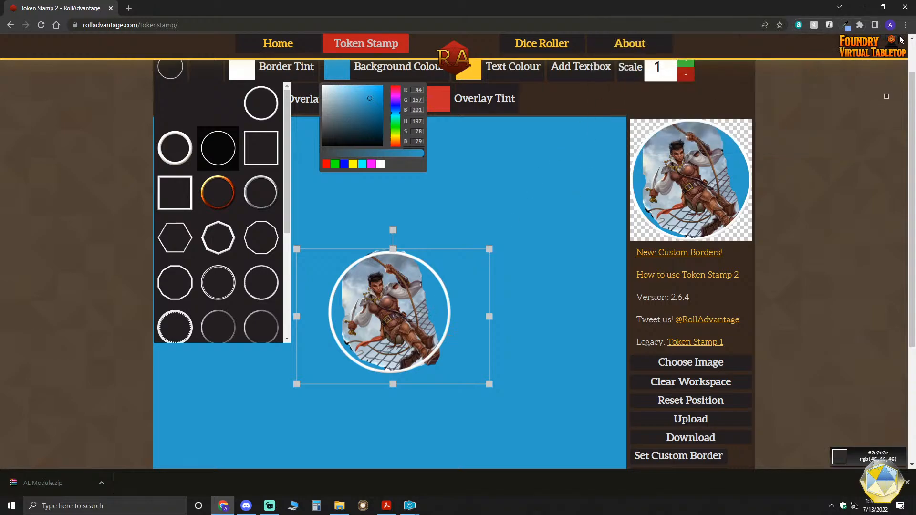
{"action": "left_click", "coordinate": [848, 26]}
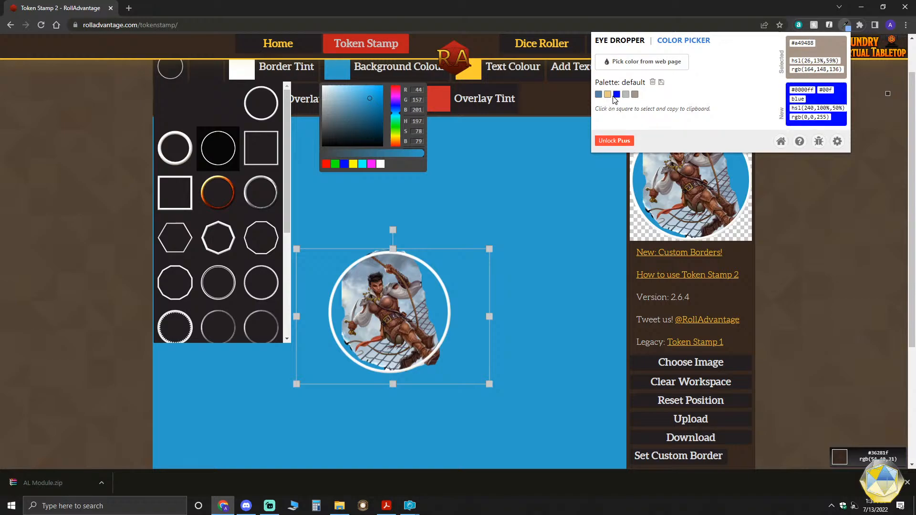
{"action": "left_click", "coordinate": [647, 67]}
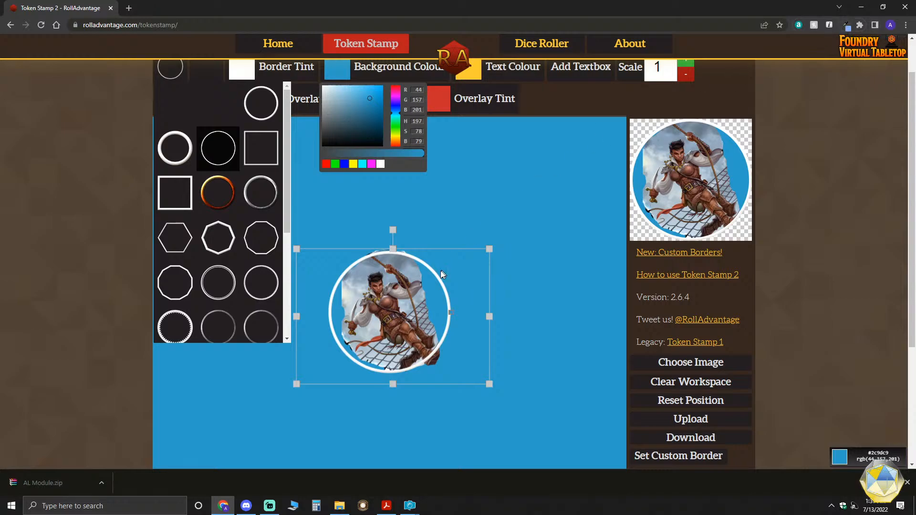
{"action": "left_click", "coordinate": [408, 271]}
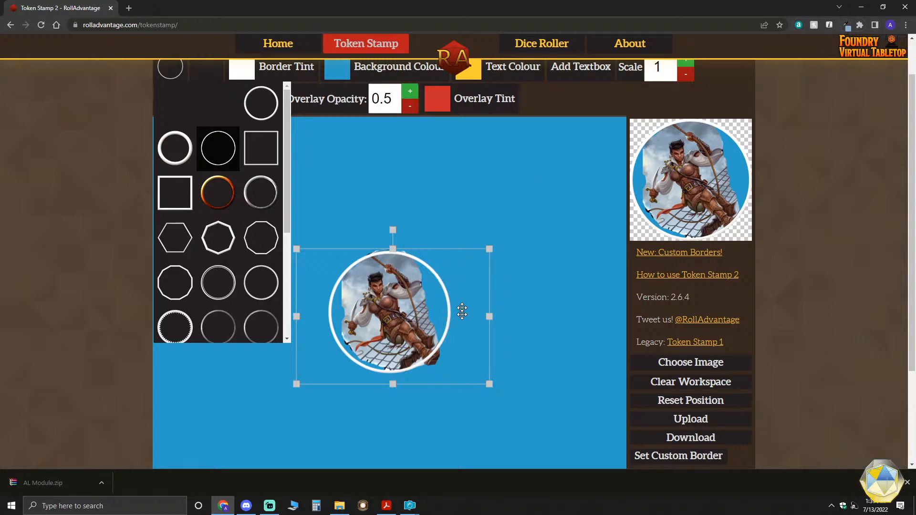
- Download the finished Pirate token and view it alongside the earlier tokens in PaintShop Pro
{"action": "scroll", "coordinate": [561, 273], "scroll_direction": "up", "scroll_amount": 1}
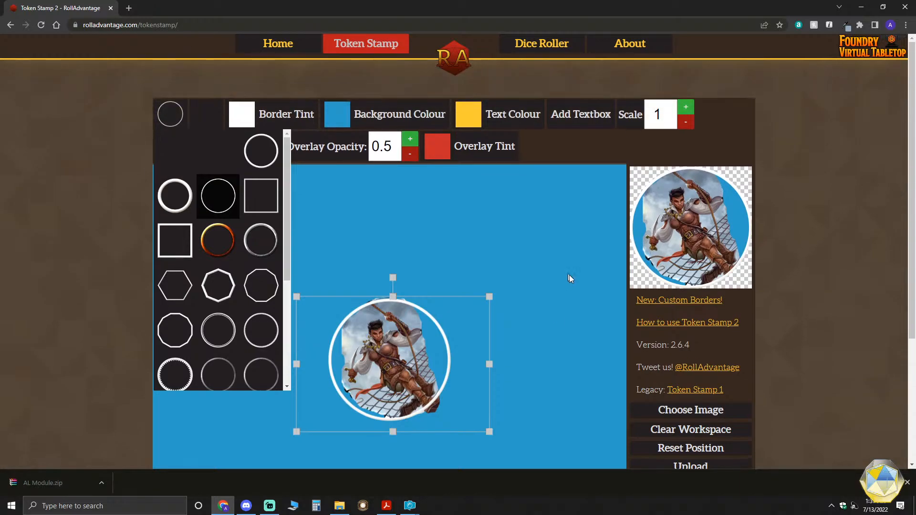
{"action": "scroll", "coordinate": [570, 279], "scroll_direction": "down", "scroll_amount": 4}
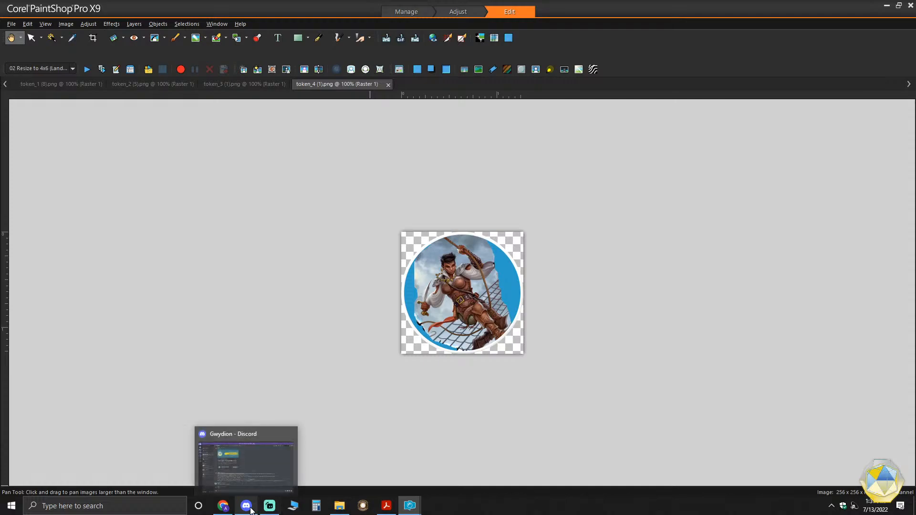
{"action": "mouse_move", "coordinate": [394, 508]}
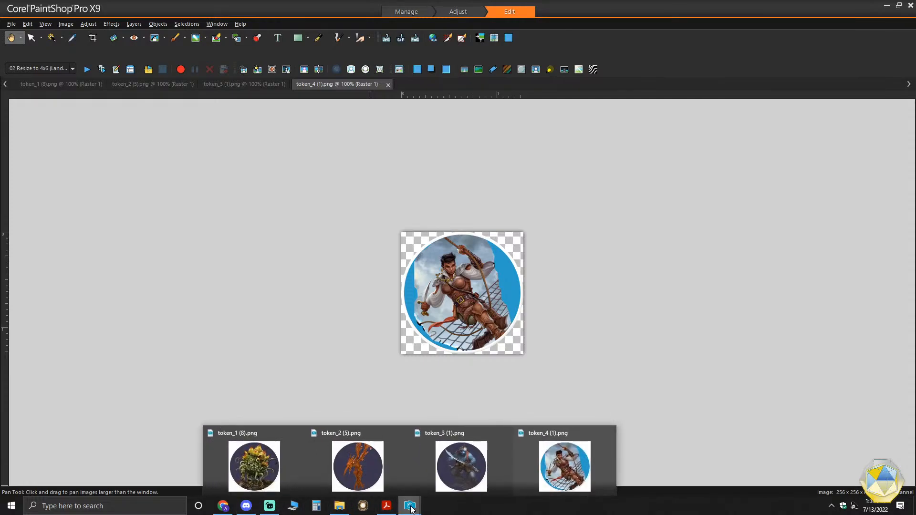
{"action": "mouse_move", "coordinate": [275, 505]}
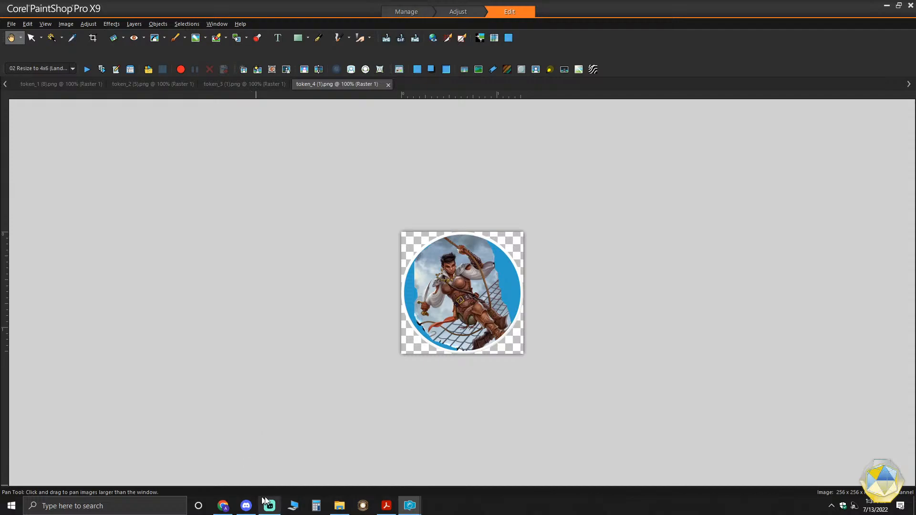
- Return to Token Stamp and examine the Pirate token's workspace, its toolbar settings, and the download and batch mode options
{"action": "left_click", "coordinate": [223, 505]}
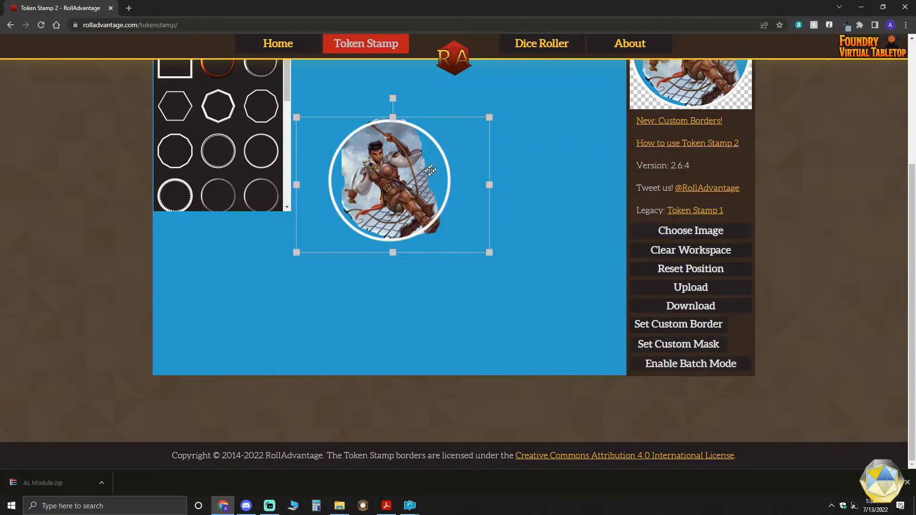
{"action": "scroll", "coordinate": [401, 195], "scroll_direction": "up", "scroll_amount": 2}
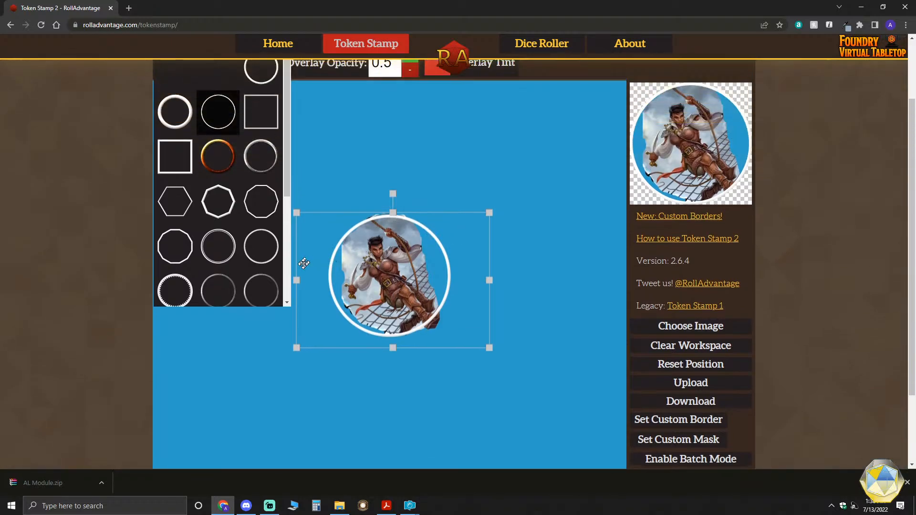
{"action": "scroll", "coordinate": [420, 272], "scroll_direction": "down", "scroll_amount": 1}
{"action": "scroll", "coordinate": [423, 271], "scroll_direction": "down", "scroll_amount": 1}
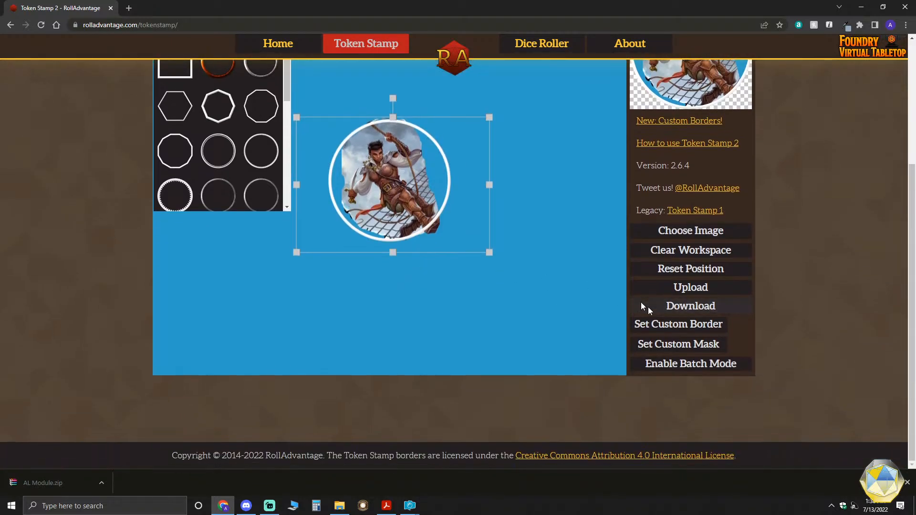
{"action": "scroll", "coordinate": [551, 311], "scroll_direction": "up", "scroll_amount": 3}
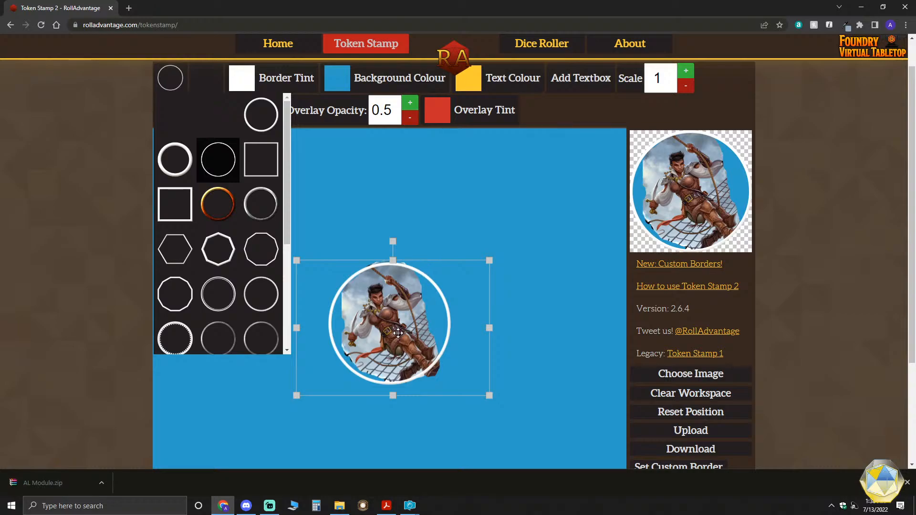
{"action": "scroll", "coordinate": [571, 363], "scroll_direction": "down", "scroll_amount": 3}
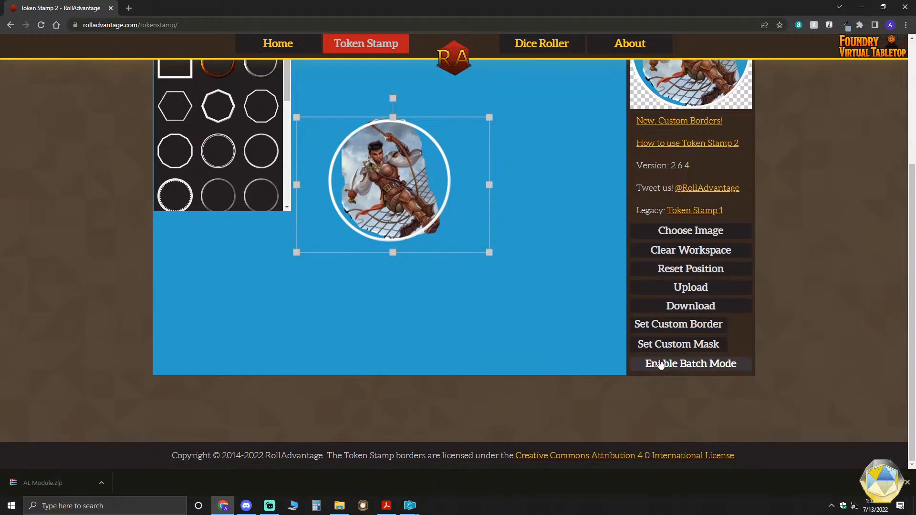
{"action": "scroll", "coordinate": [508, 360], "scroll_direction": "up", "scroll_amount": 4}
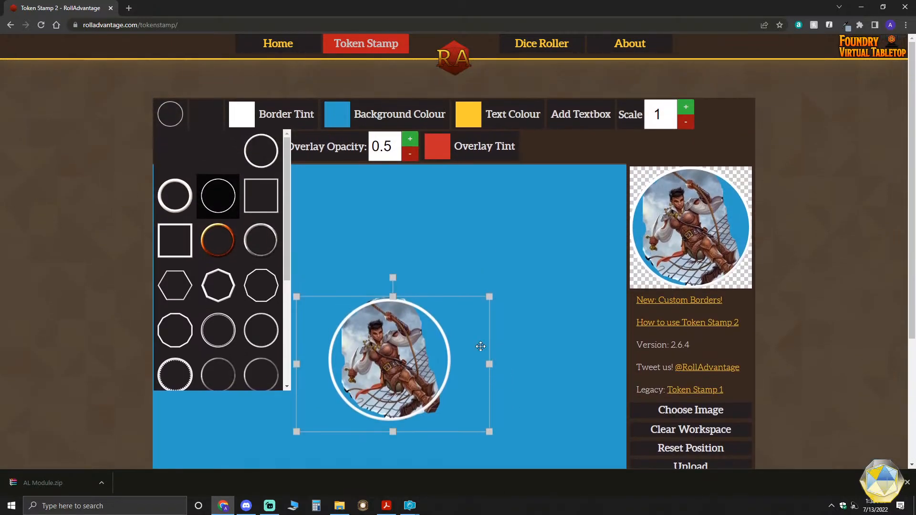
{"action": "scroll", "coordinate": [581, 300], "scroll_direction": "down", "scroll_amount": 2}
{"action": "scroll", "coordinate": [580, 300], "scroll_direction": "down", "scroll_amount": 3}
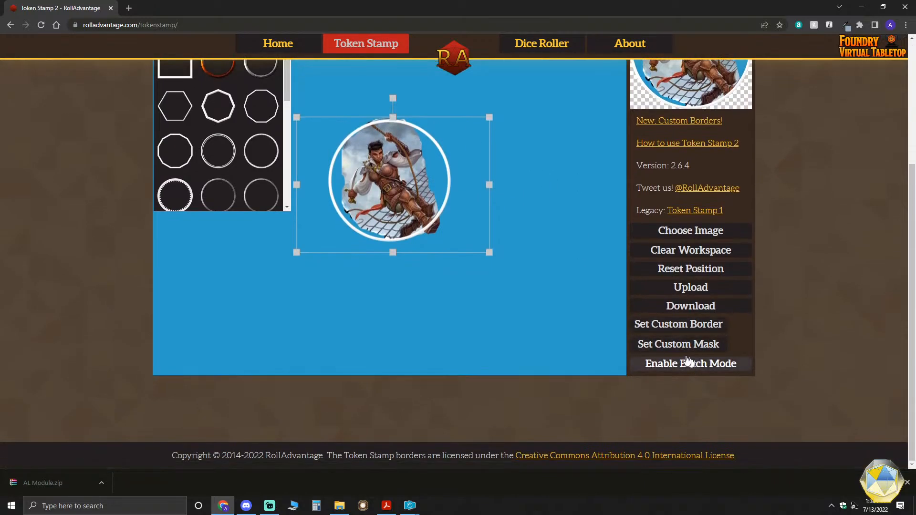
{"action": "scroll", "coordinate": [541, 314], "scroll_direction": "up", "scroll_amount": 2}
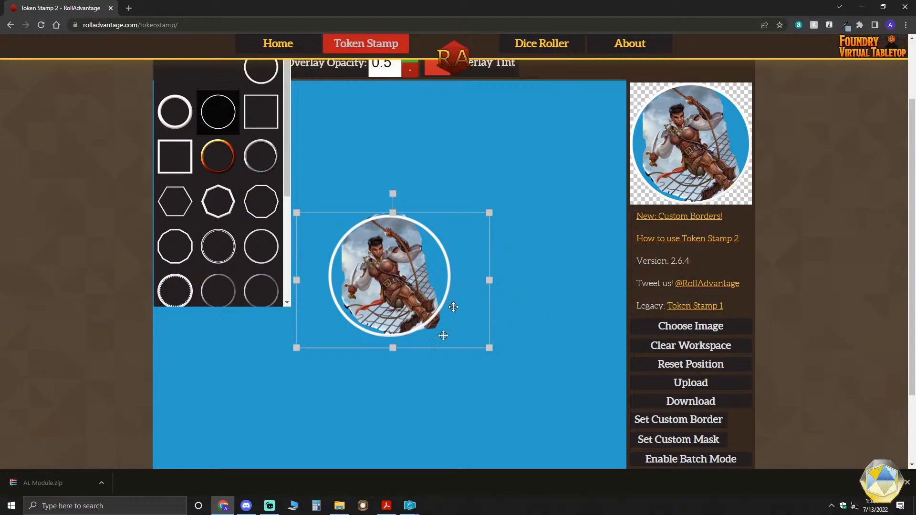
- Load the tentacled sea creature image from File Explorer, enlarge it slightly and reposition it to fill the circular border
{"action": "left_click", "coordinate": [339, 506]}
{"action": "left_click_drag", "start_coordinate": [743, 384], "coordinate": [405, 303]}
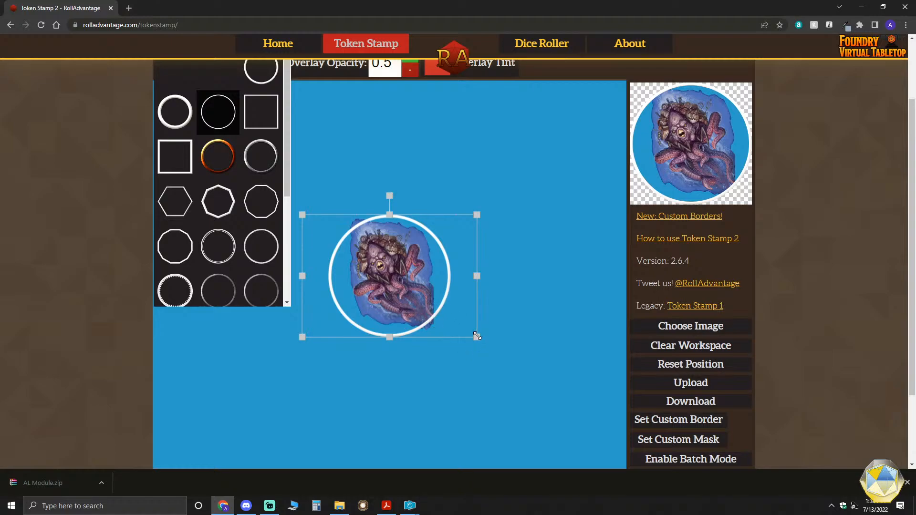
{"action": "left_click_drag", "start_coordinate": [477, 335], "coordinate": [492, 360]}
{"action": "left_click_drag", "start_coordinate": [397, 294], "coordinate": [402, 297]}
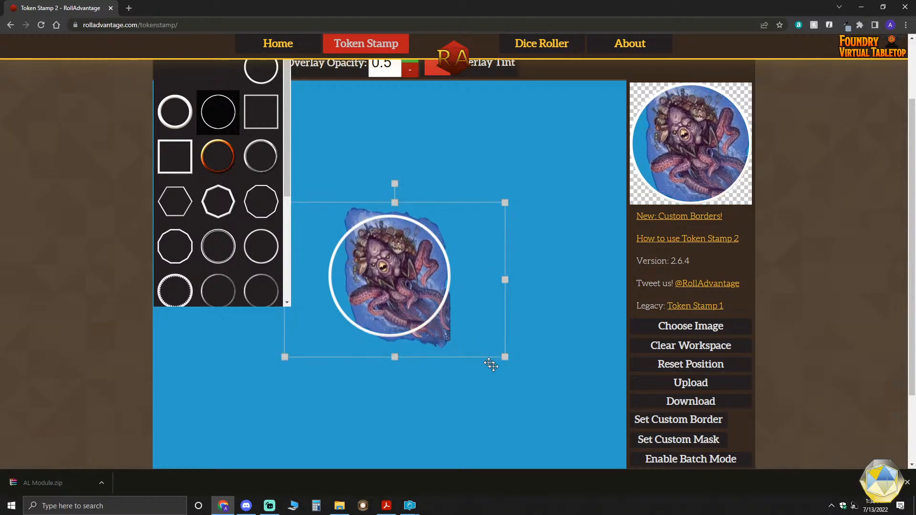
{"action": "left_click_drag", "start_coordinate": [505, 357], "coordinate": [494, 348]}
{"action": "left_click_drag", "start_coordinate": [387, 271], "coordinate": [377, 270]}
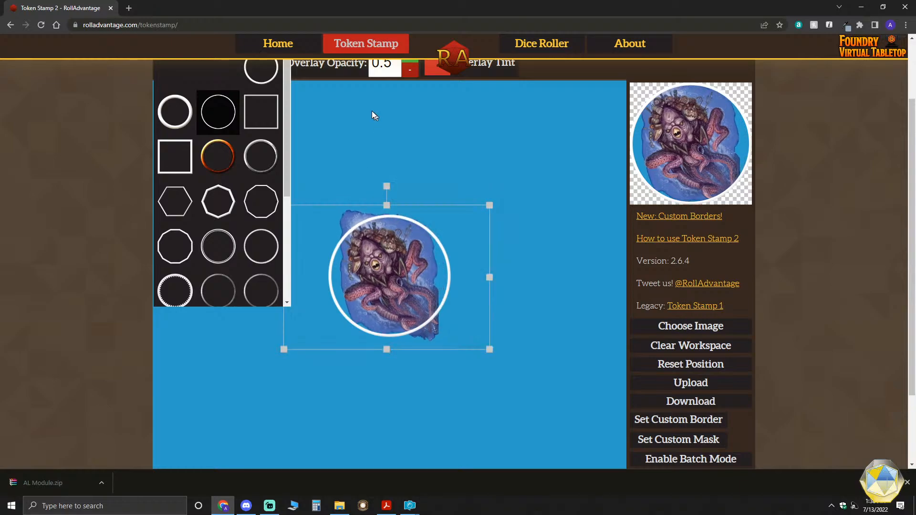
- Set the sea creature token's background colour to a muted dark blue with RGB 58, 58, 140
{"action": "scroll", "coordinate": [560, 219], "scroll_direction": "up", "scroll_amount": 2}
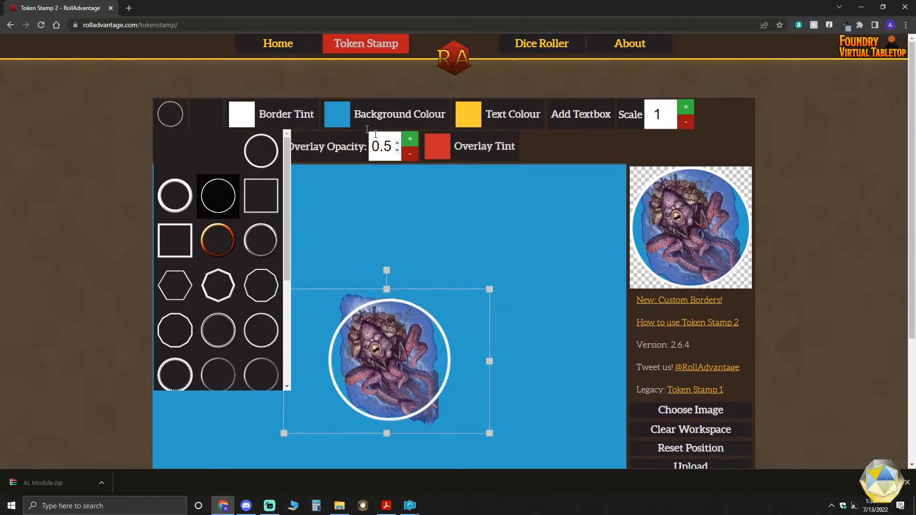
{"action": "left_click", "coordinate": [337, 114]}
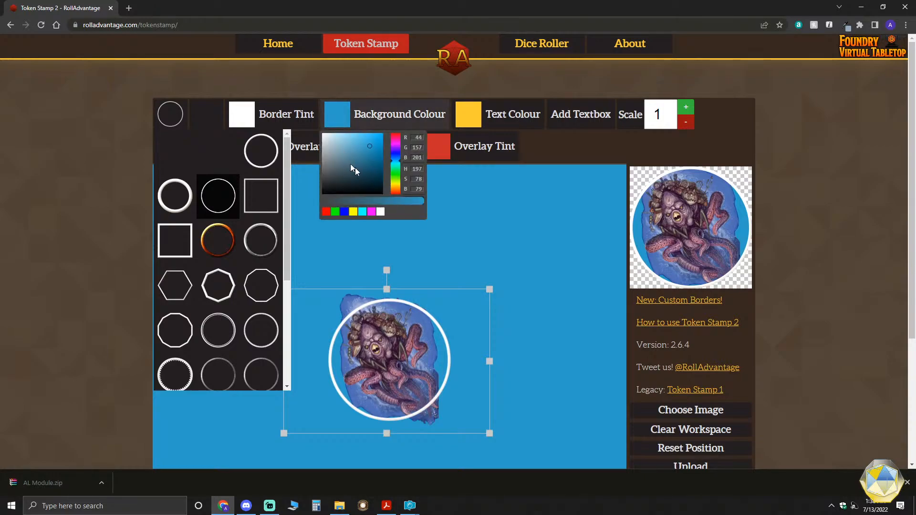
{"action": "left_click", "coordinate": [341, 213]}
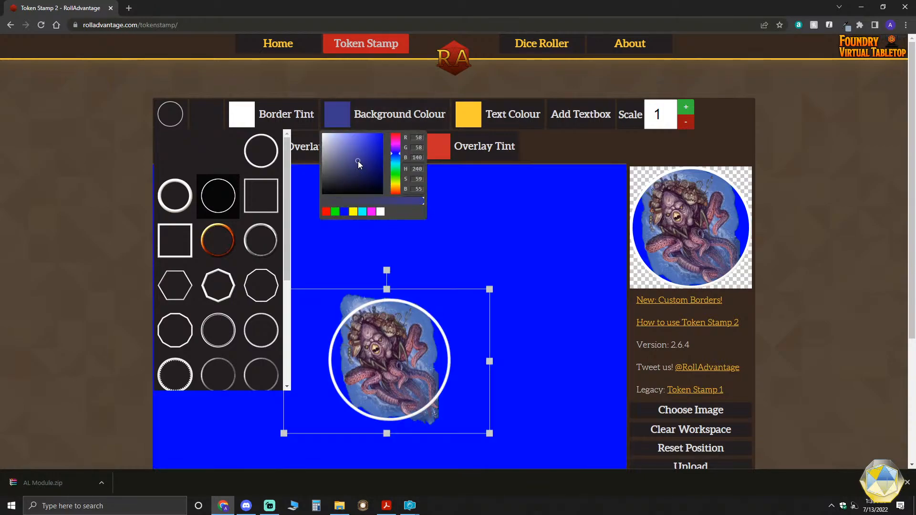
{"action": "left_click", "coordinate": [358, 161]}
{"action": "scroll", "coordinate": [512, 284], "scroll_direction": "down", "scroll_amount": 2}
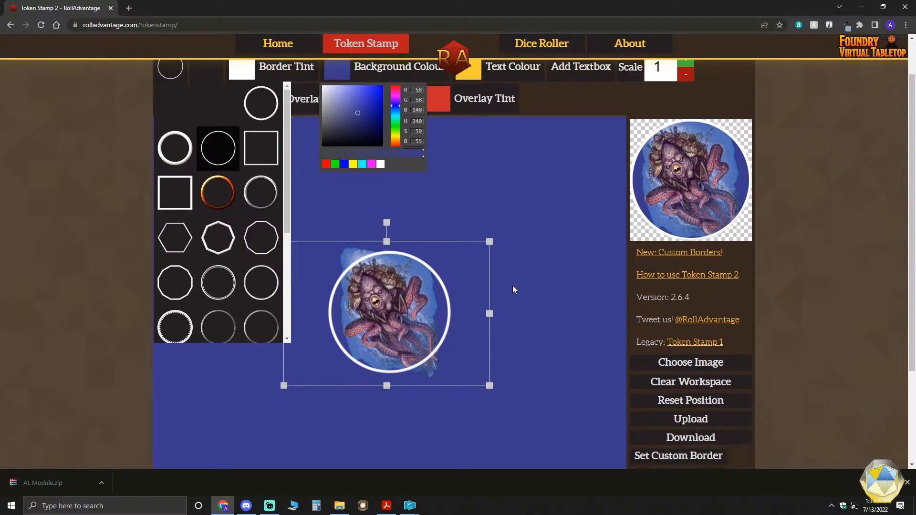
{"action": "scroll", "coordinate": [510, 286], "scroll_direction": "up", "scroll_amount": 1}
- Download the sea creature token, view it in PaintShop Pro, and return to Token Stamp
{"action": "scroll", "coordinate": [508, 290], "scroll_direction": "down", "scroll_amount": 3}
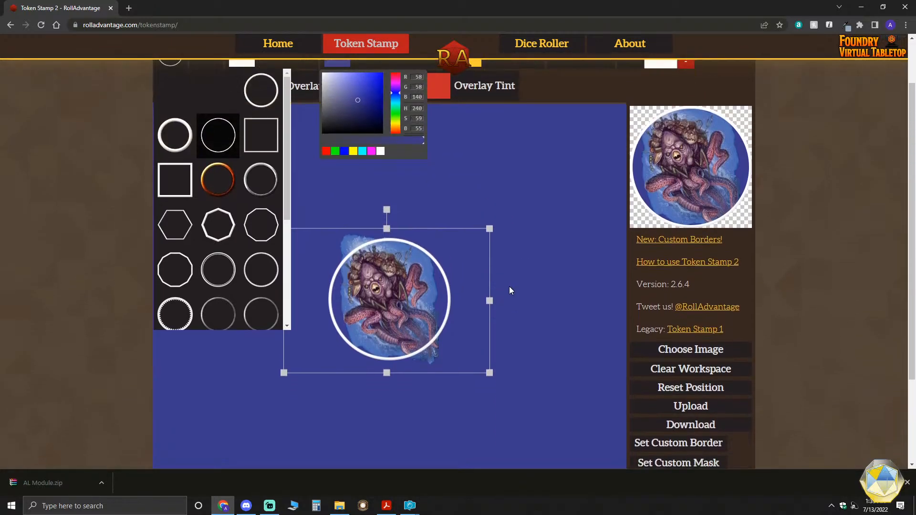
{"action": "left_click", "coordinate": [690, 305]}
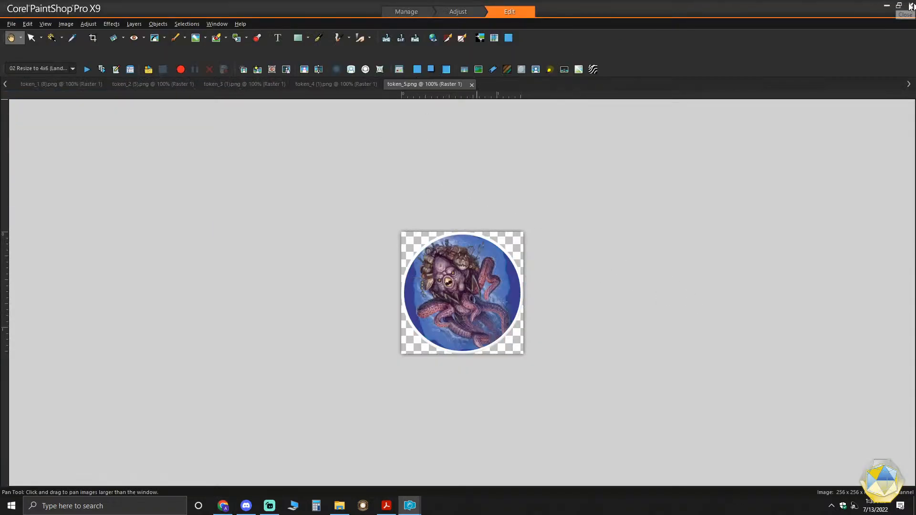
{"action": "left_click", "coordinate": [888, 6]}
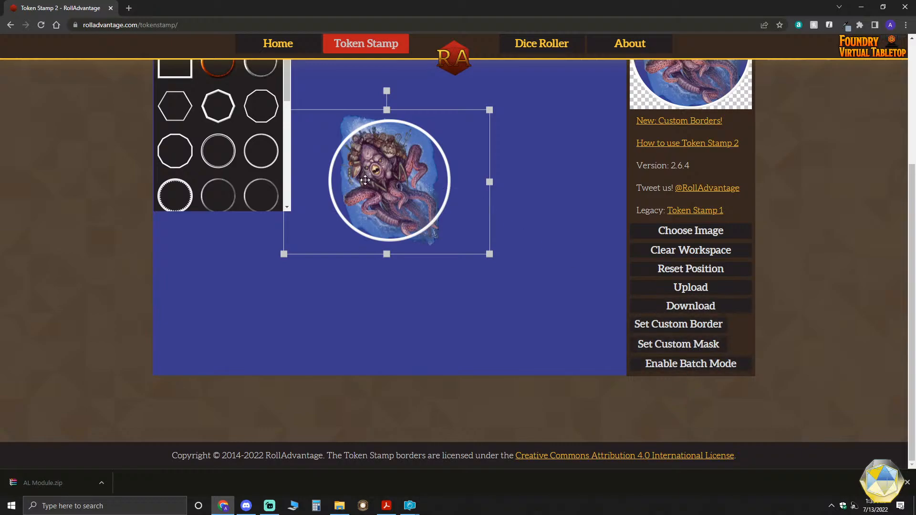
- Switch to PaintShop Pro and bring up the flower creature token, token_1 (8).png
{"action": "scroll", "coordinate": [400, 200], "scroll_direction": "up", "scroll_amount": 1}
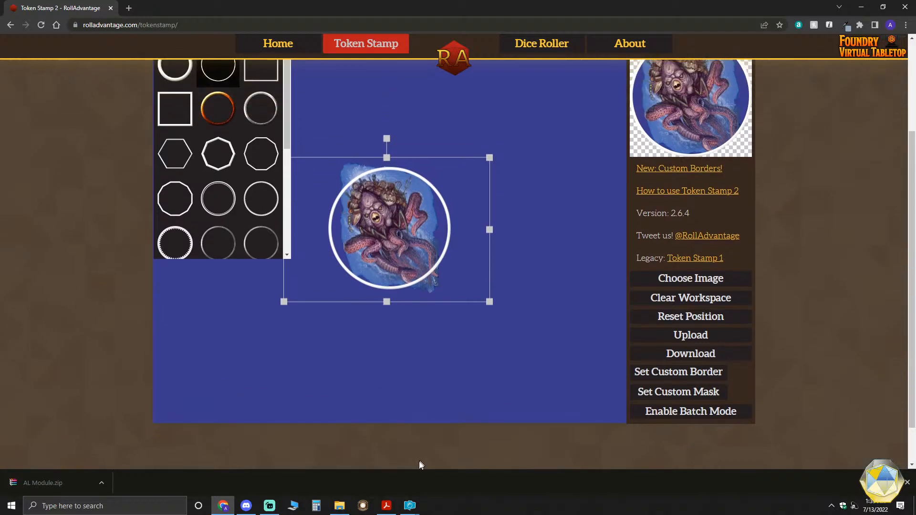
{"action": "left_click", "coordinate": [402, 510]}
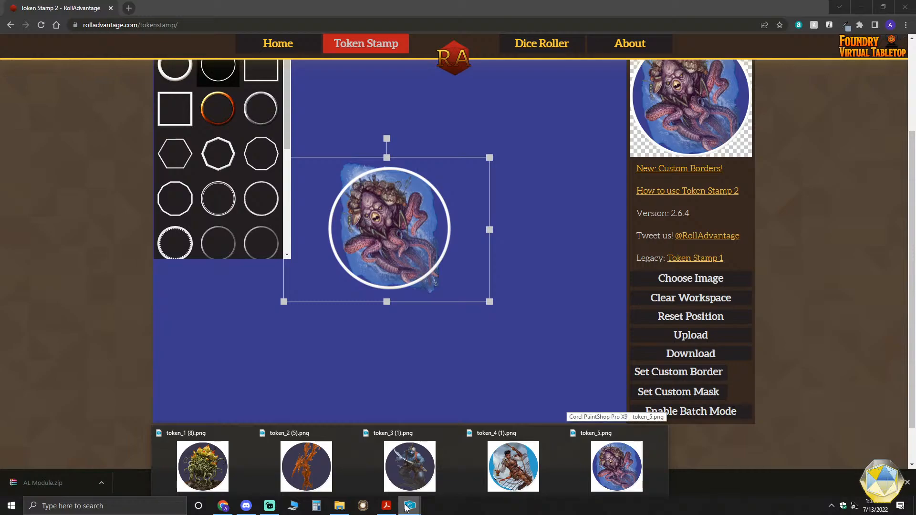
{"action": "left_click", "coordinate": [210, 426]}
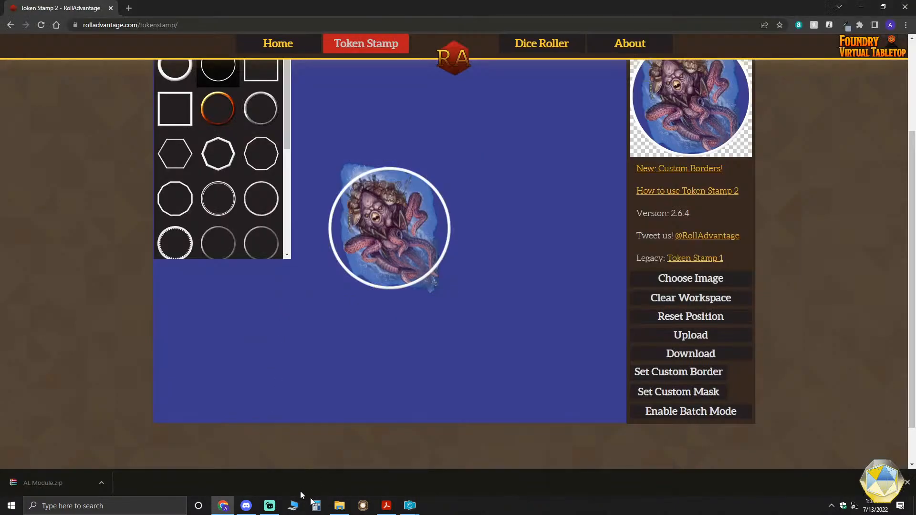
{"action": "mouse_move", "coordinate": [410, 506]}
{"action": "left_click", "coordinate": [236, 442]}
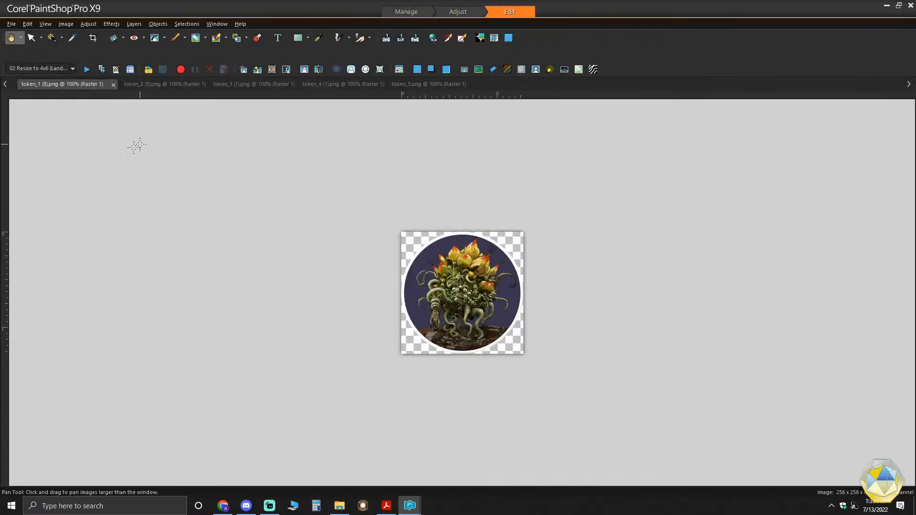
- Open PaintShop Pro's Batch Process dialog at the stage for adding photos
{"action": "left_click", "coordinate": [10, 24]}
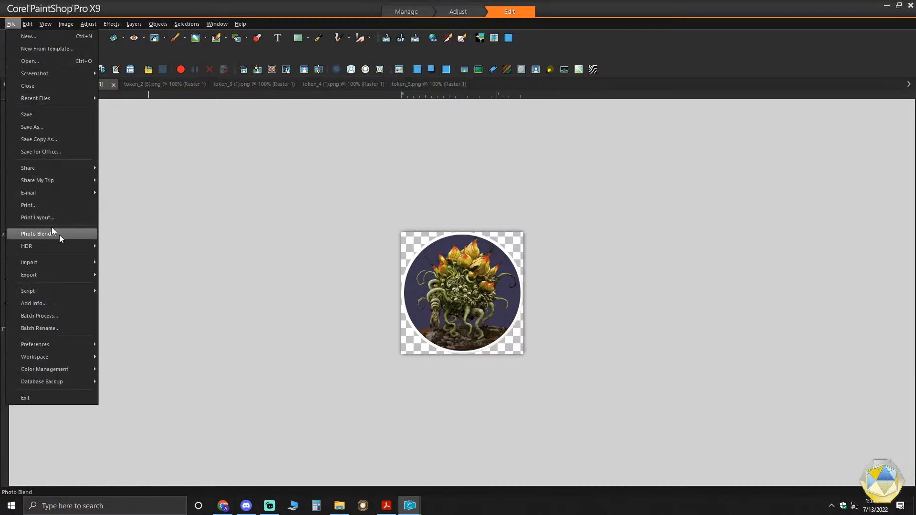
{"action": "mouse_move", "coordinate": [61, 265]}
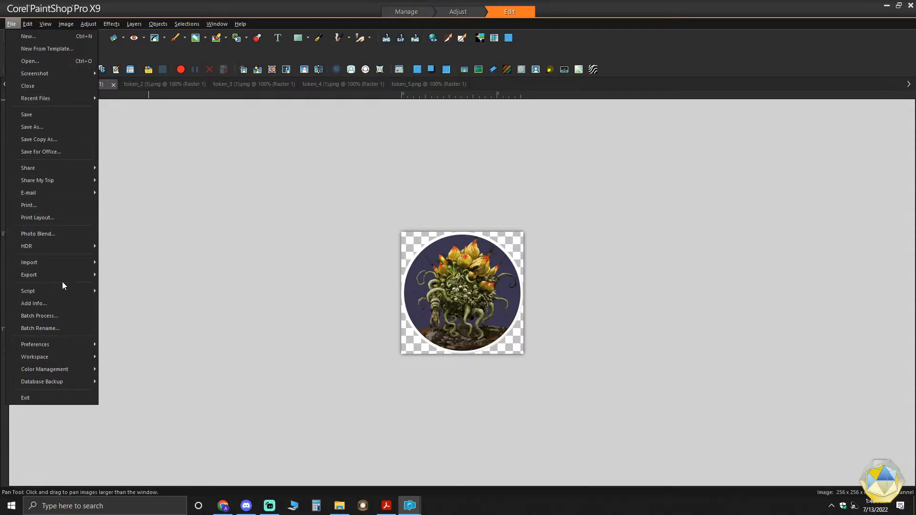
{"action": "left_click", "coordinate": [64, 316]}
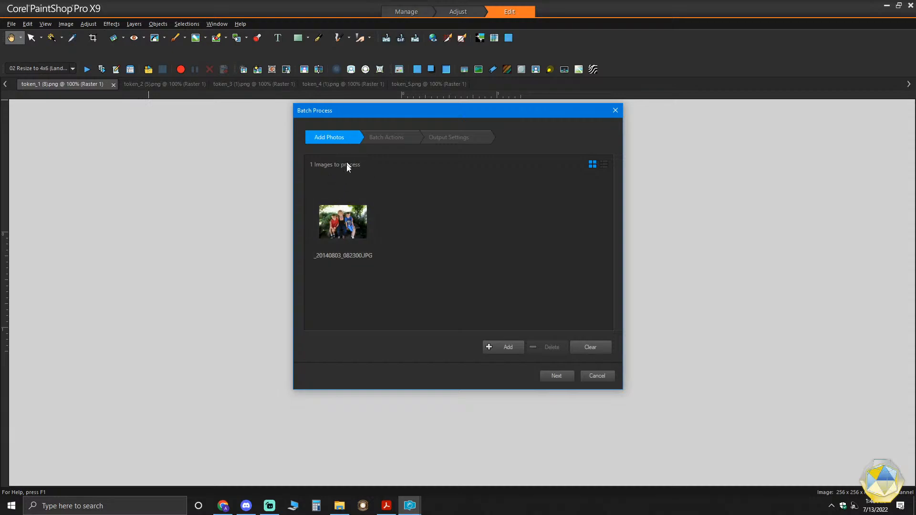
{"action": "mouse_move", "coordinate": [368, 208]}
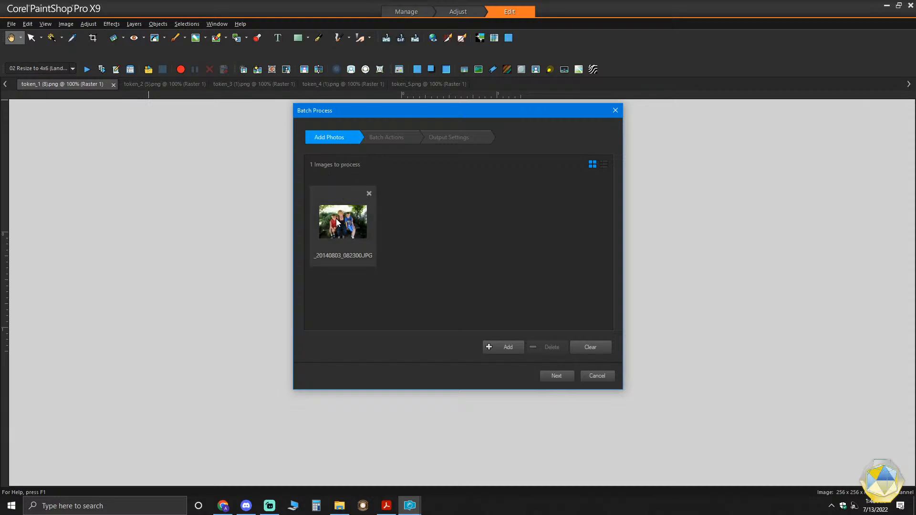
- Look through the batch actions and output settings of the Batch Process dialog and cancel it without processing
{"action": "left_click", "coordinate": [396, 143]}
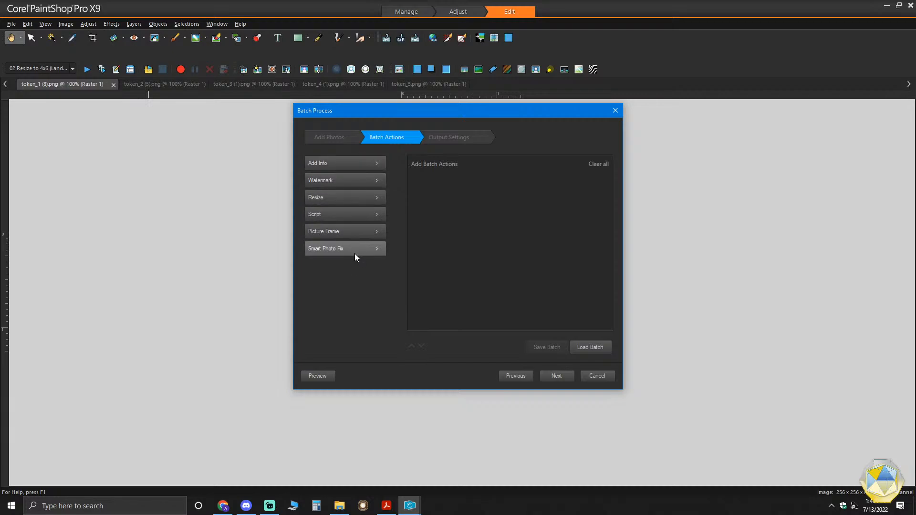
{"action": "left_click", "coordinate": [466, 137]}
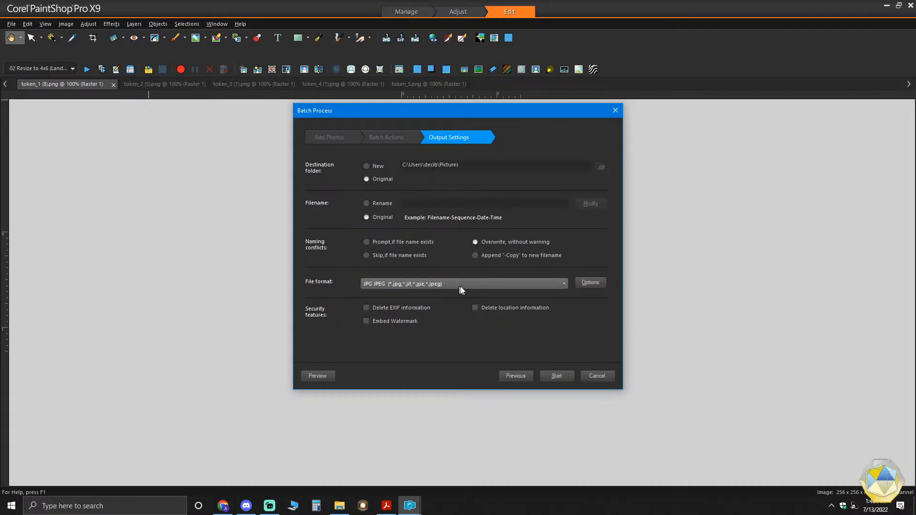
{"action": "left_click", "coordinate": [605, 378]}
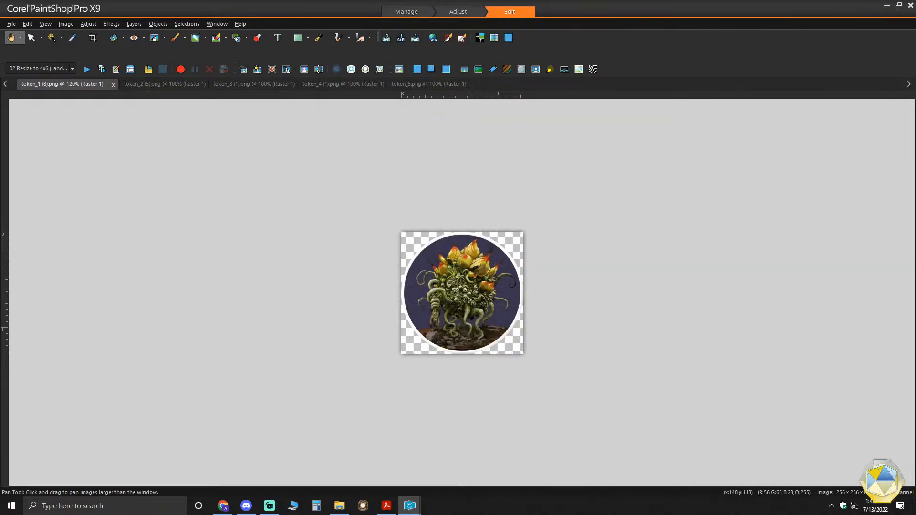
- Close the flower creature token image and exit PaintShop Pro
{"action": "scroll", "coordinate": [467, 289], "scroll_direction": "down", "scroll_amount": 1}
{"action": "mouse_move", "coordinate": [419, 509]}
{"action": "left_click", "coordinate": [113, 84]}
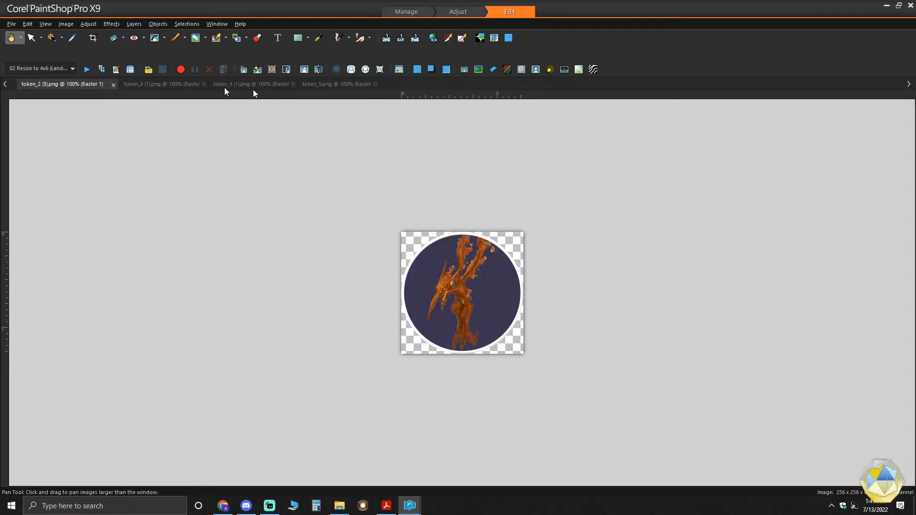
{"action": "left_click", "coordinate": [910, 6]}
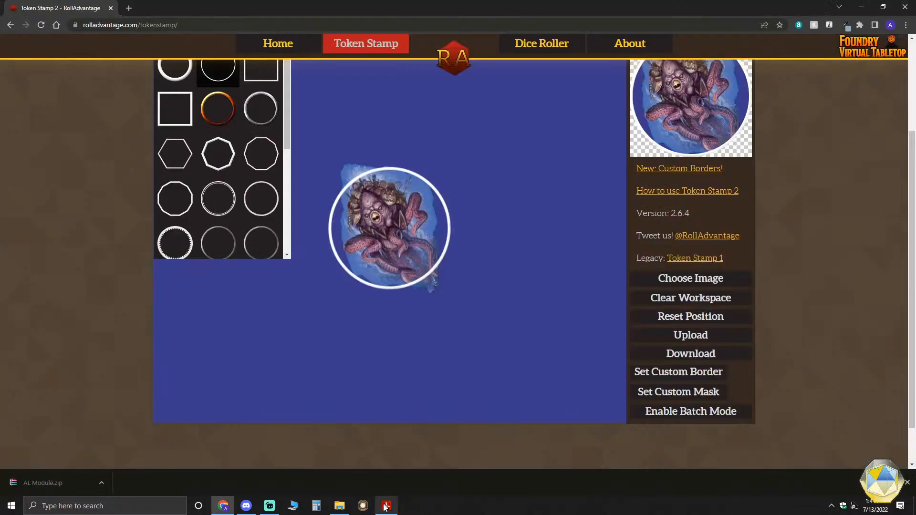
- Switch to File Explorer, bring its window fully into view, and open the Images folder inside FGU Work Folder DDAL-DRW-01
{"action": "mouse_move", "coordinate": [386, 507]}
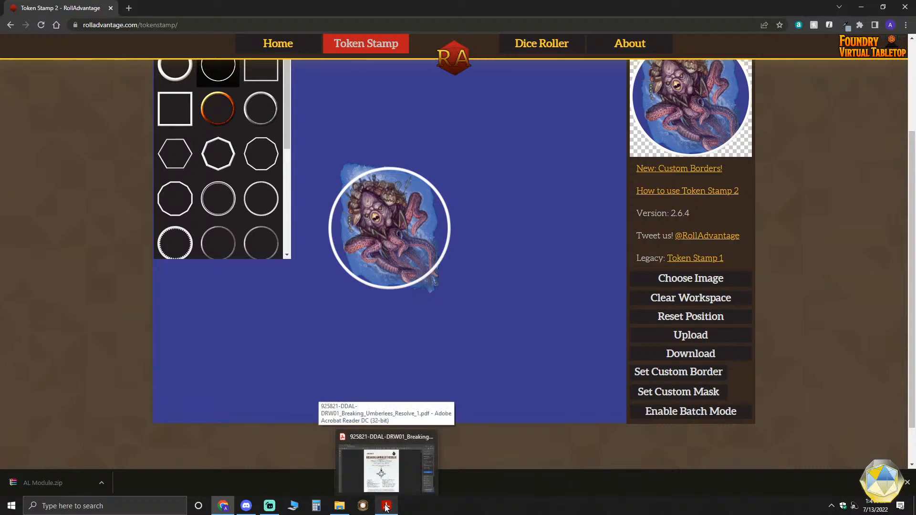
{"action": "left_click", "coordinate": [339, 505]}
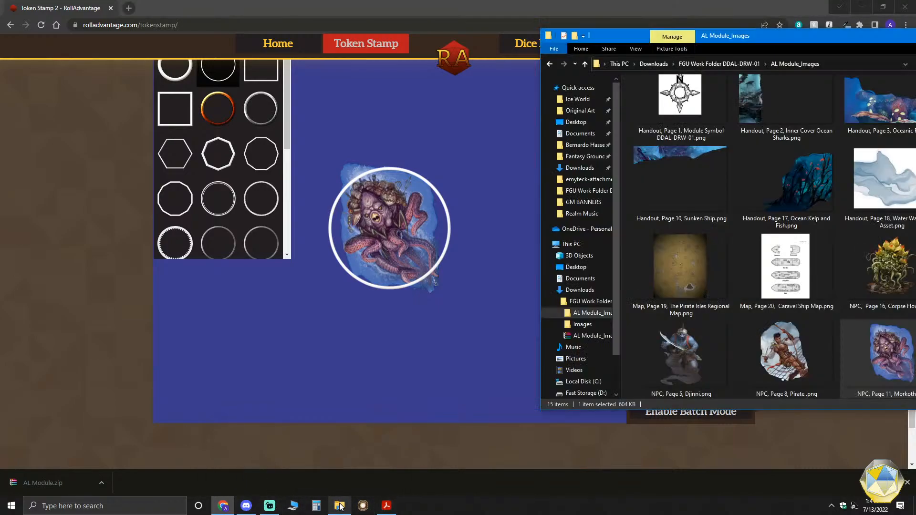
{"action": "left_click_drag", "start_coordinate": [711, 28], "coordinate": [634, 58]}
{"action": "left_click_drag", "start_coordinate": [804, 70], "coordinate": [626, 78]}
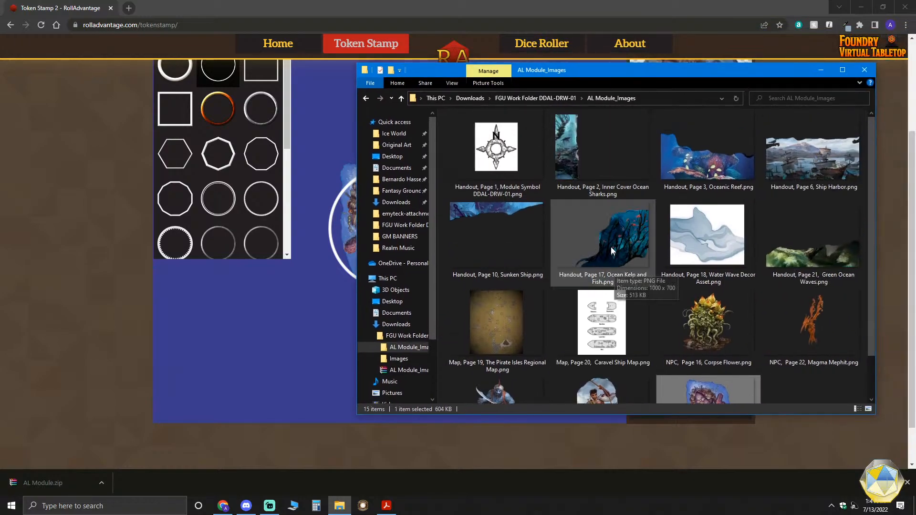
{"action": "left_click", "coordinate": [562, 96]}
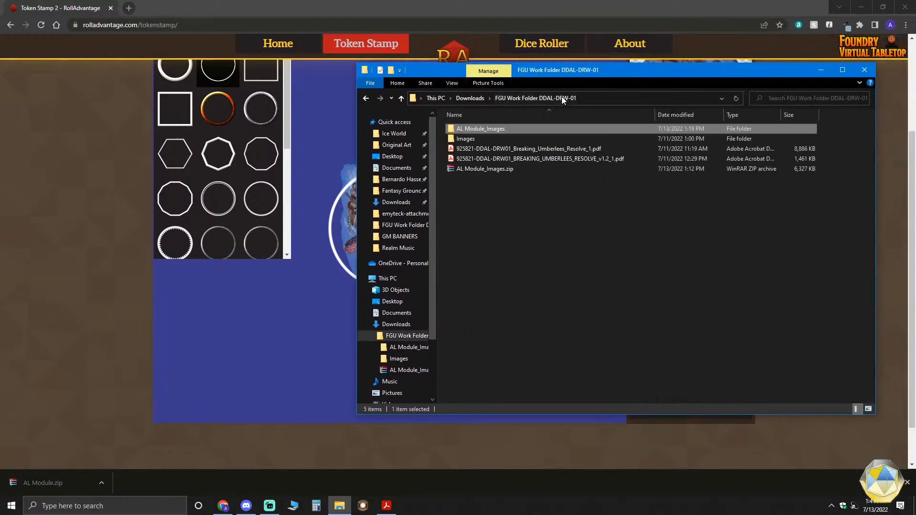
{"action": "double_click", "coordinate": [468, 139]}
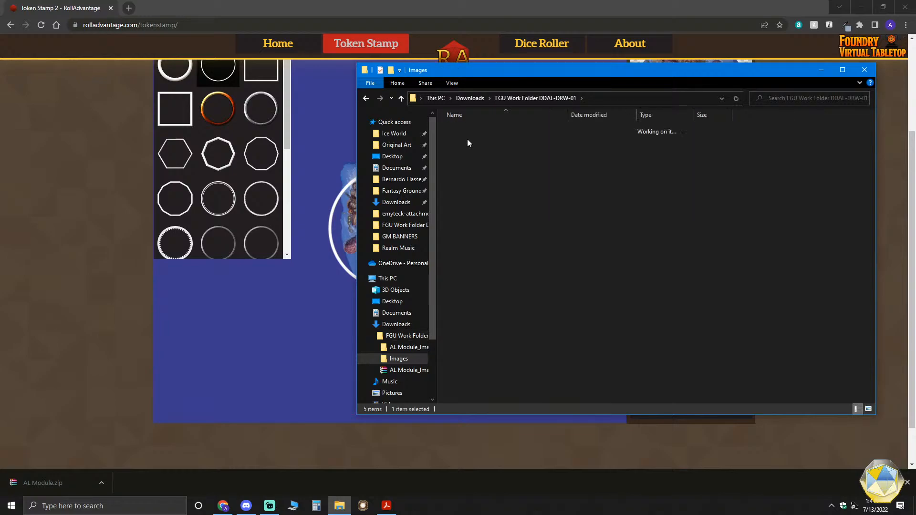
- Create a new folder named Tokens inside the Images folder
{"action": "right_click", "coordinate": [483, 153]}
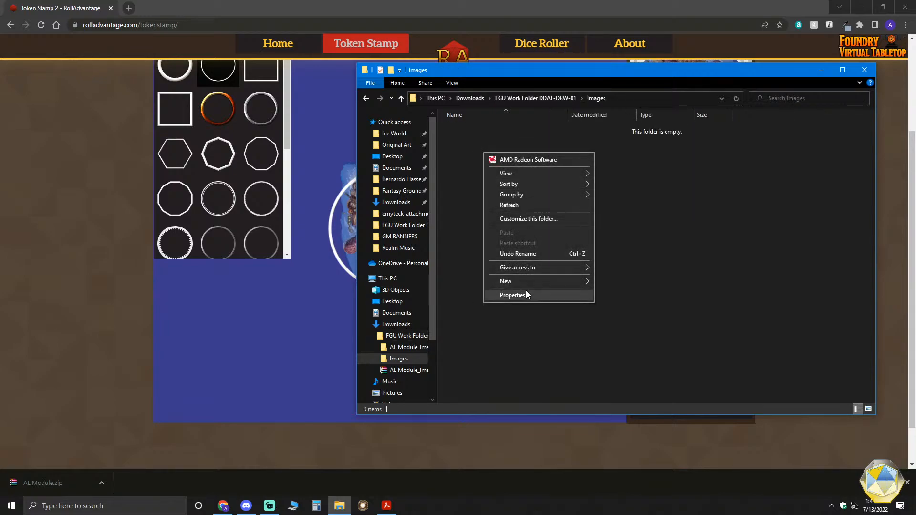
{"action": "mouse_move", "coordinate": [526, 285]}
{"action": "left_click", "coordinate": [614, 282]}
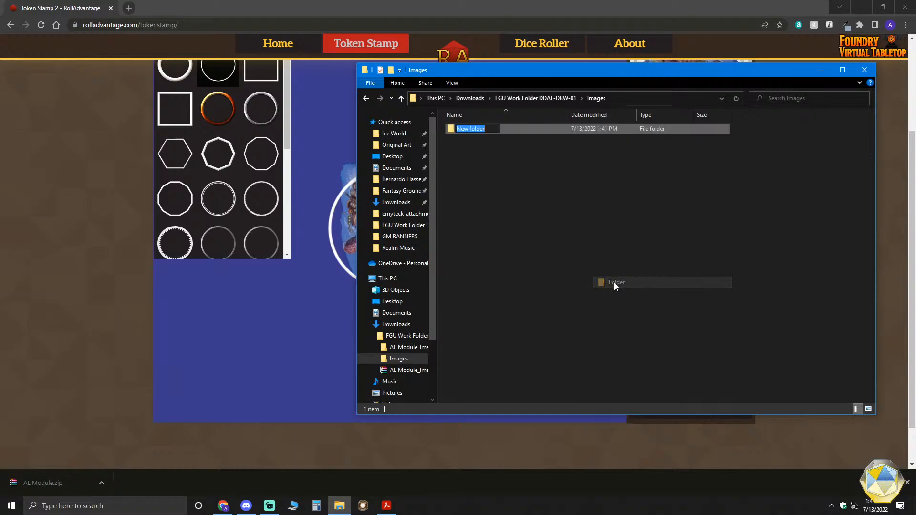
{"action": "type", "text": "Tokens"}
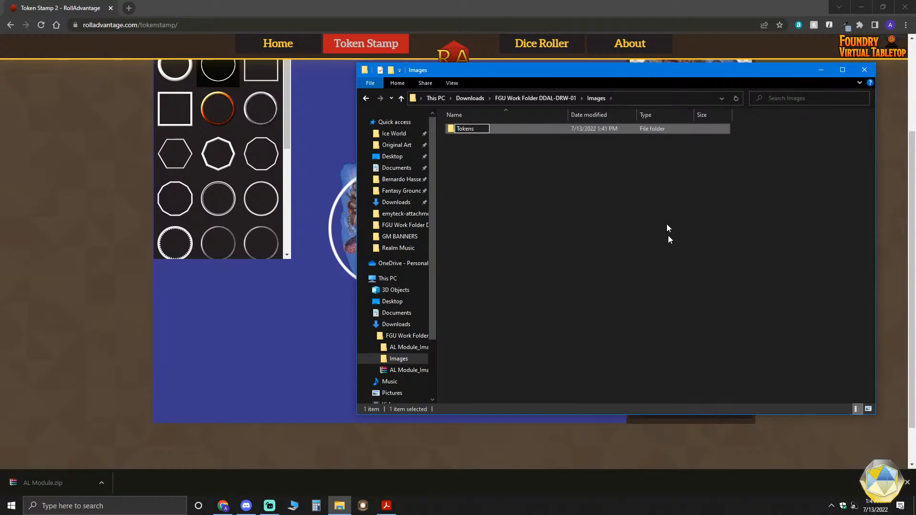
{"action": "key", "text": "Return"}
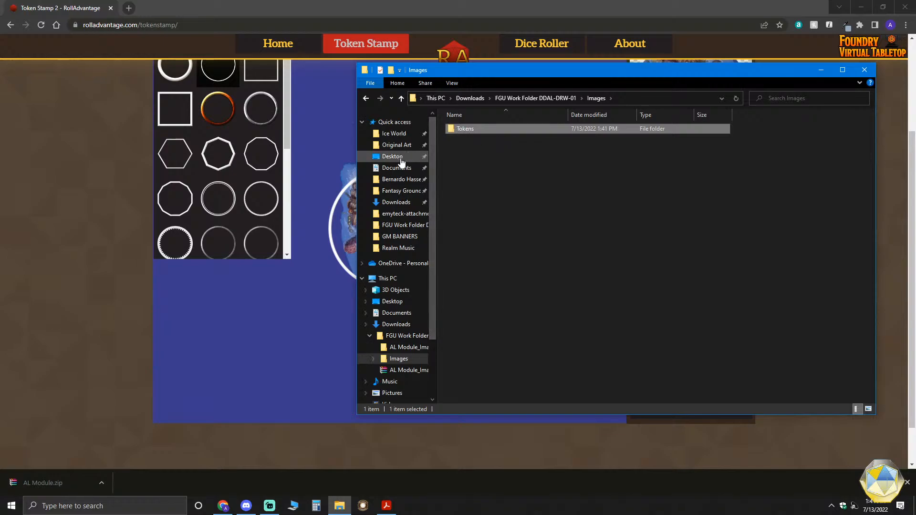
- Find the five token PNG files, token_1 (8) through token_5, in Downloads and cut them for moving
{"action": "left_click", "coordinate": [396, 201]}
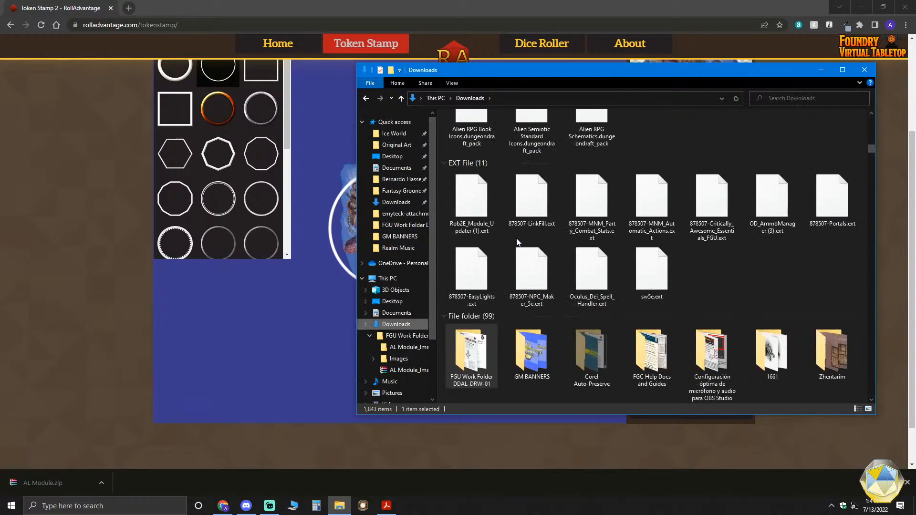
{"action": "scroll", "coordinate": [665, 276], "scroll_direction": "down", "scroll_amount": 10}
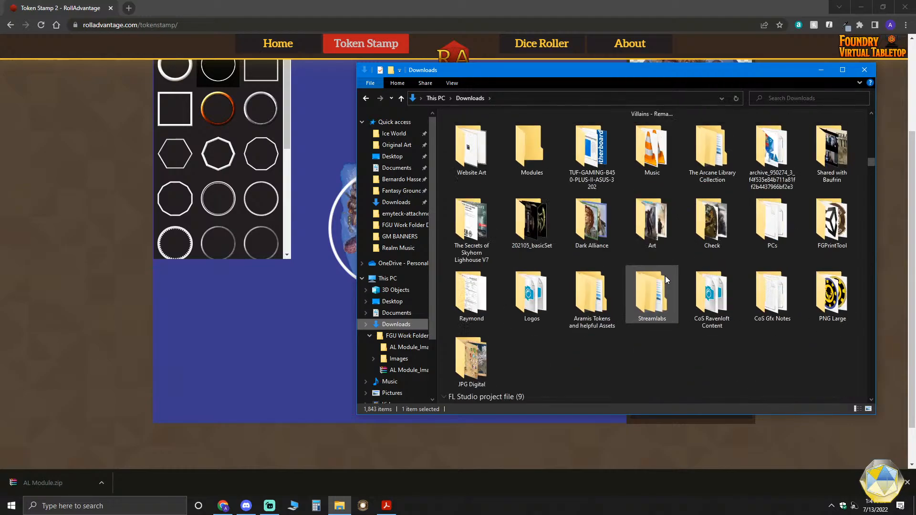
{"action": "scroll", "coordinate": [665, 276], "scroll_direction": "down", "scroll_amount": 5}
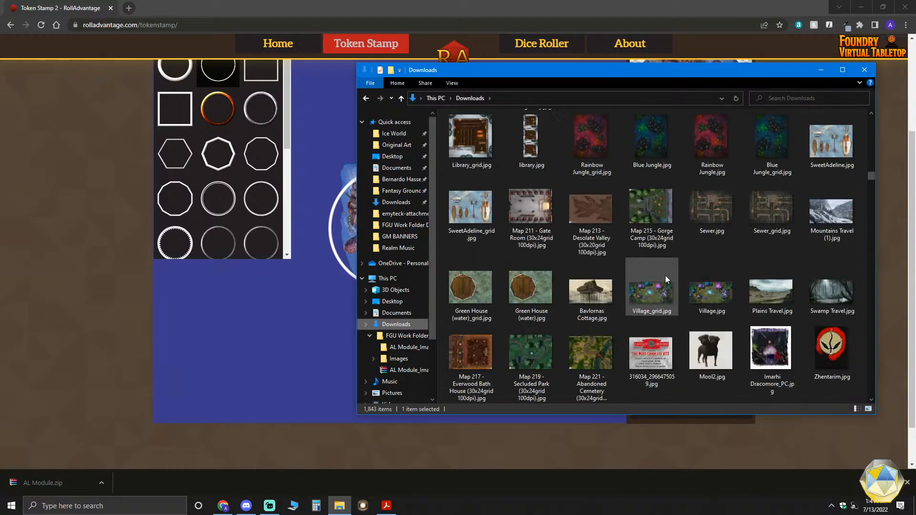
{"action": "scroll", "coordinate": [665, 276], "scroll_direction": "down", "scroll_amount": 10}
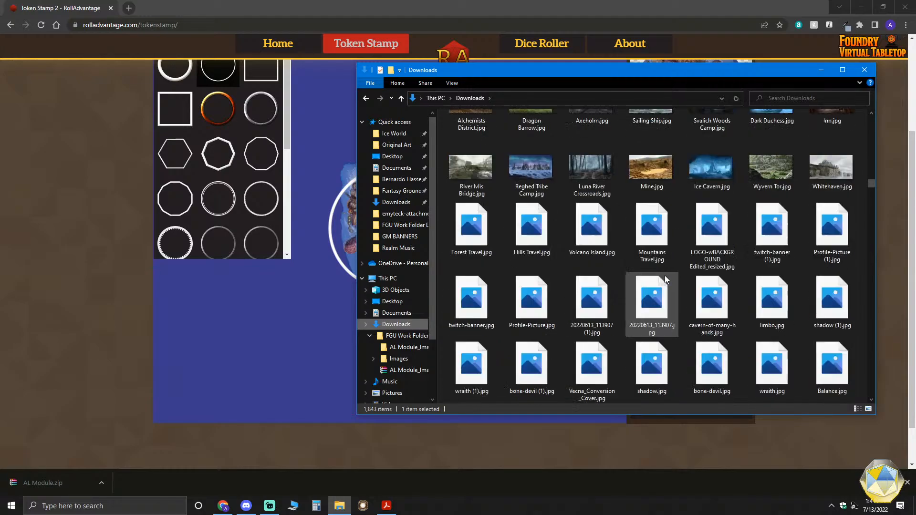
{"action": "scroll", "coordinate": [665, 276], "scroll_direction": "down", "scroll_amount": 15}
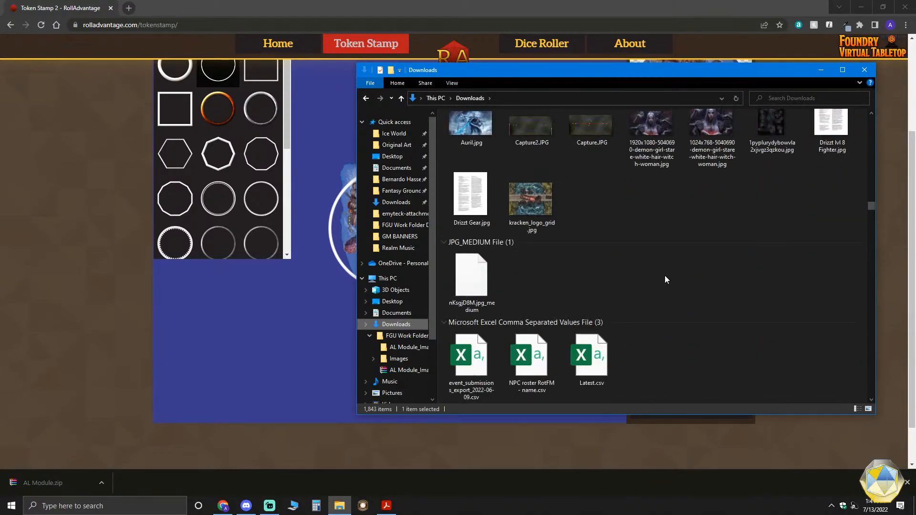
{"action": "scroll", "coordinate": [665, 278], "scroll_direction": "down", "scroll_amount": 15}
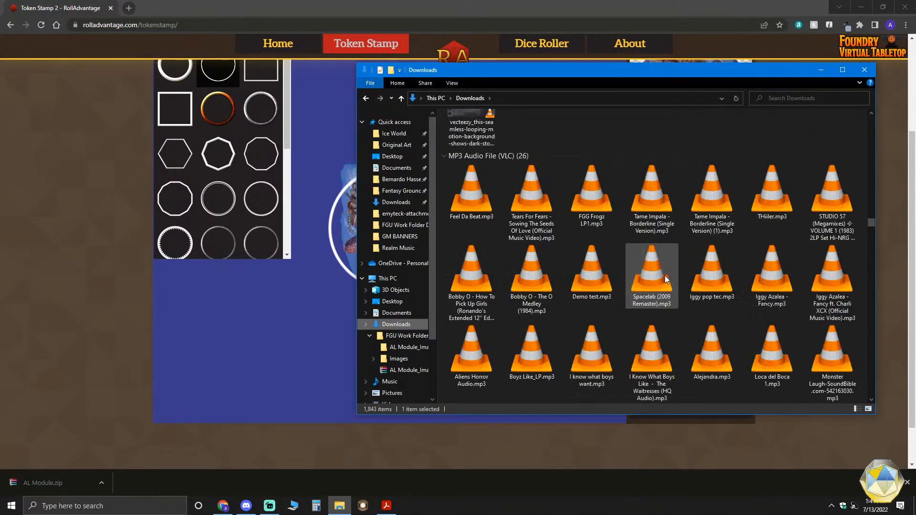
{"action": "scroll", "coordinate": [665, 277], "scroll_direction": "down", "scroll_amount": 8}
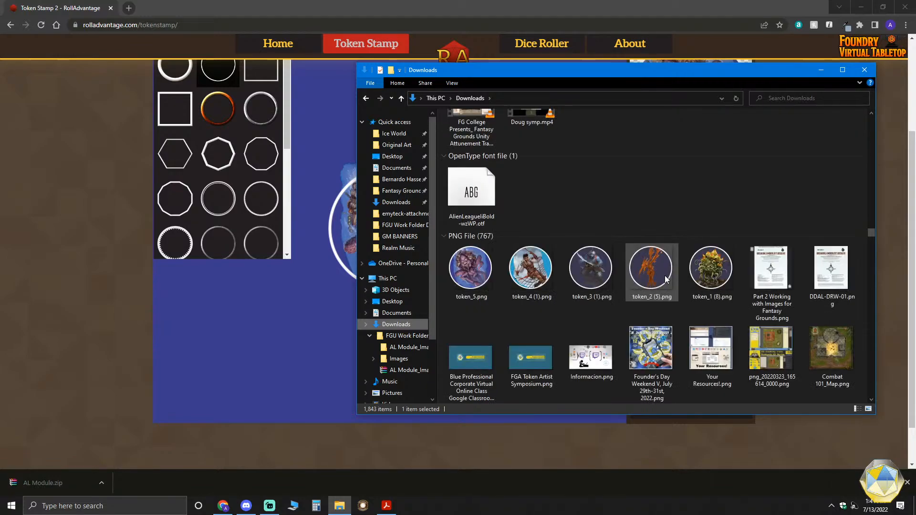
{"action": "left_click", "coordinate": [712, 261]}
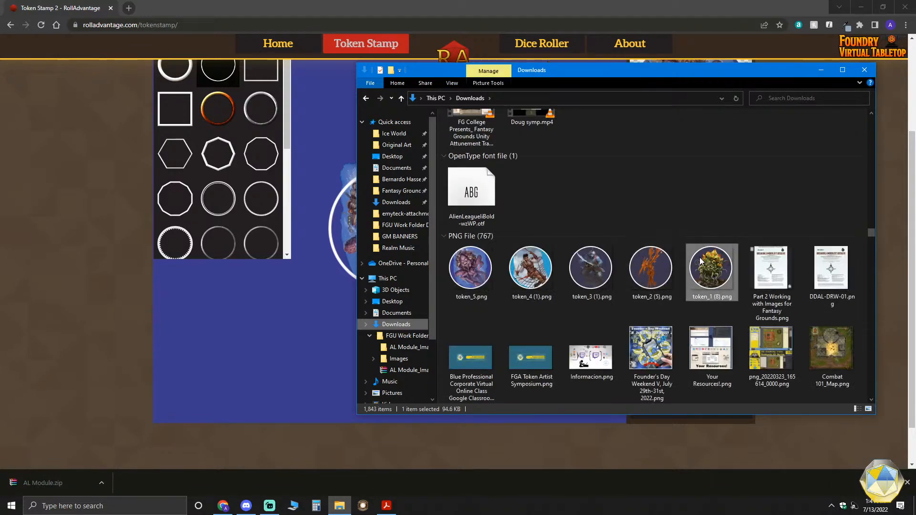
{"action": "left_click", "coordinate": [473, 265], "text": "shift"}
{"action": "right_click", "coordinate": [474, 265]}
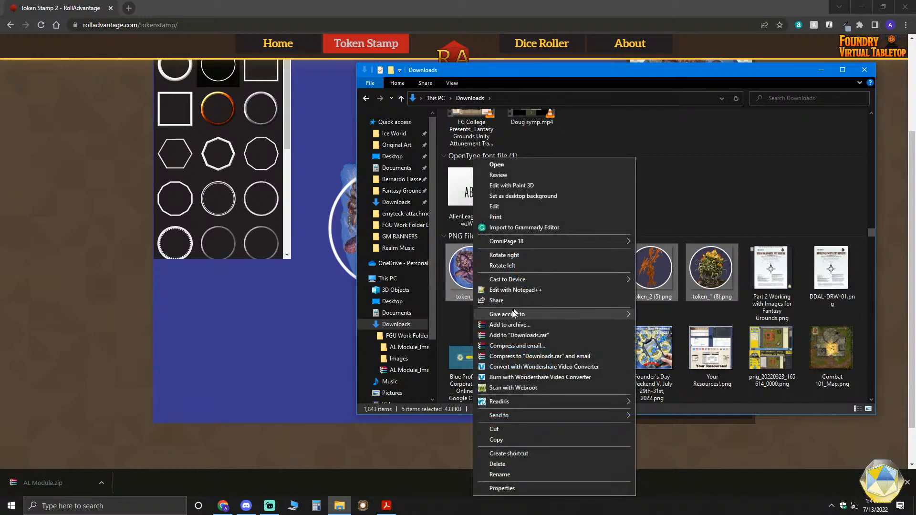
{"action": "left_click", "coordinate": [519, 430]}
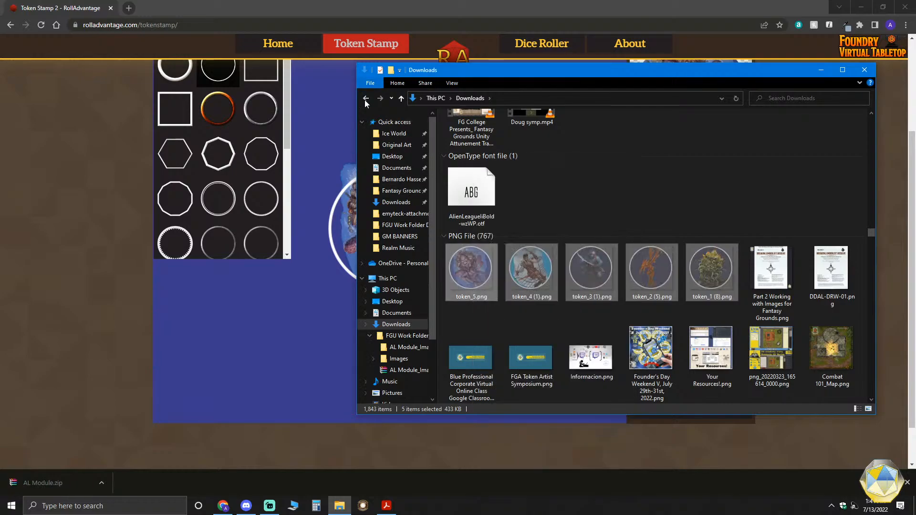
- Paste the cut token files into the Tokens folder inside Images
{"action": "left_click", "coordinate": [398, 358]}
{"action": "double_click", "coordinate": [490, 132]}
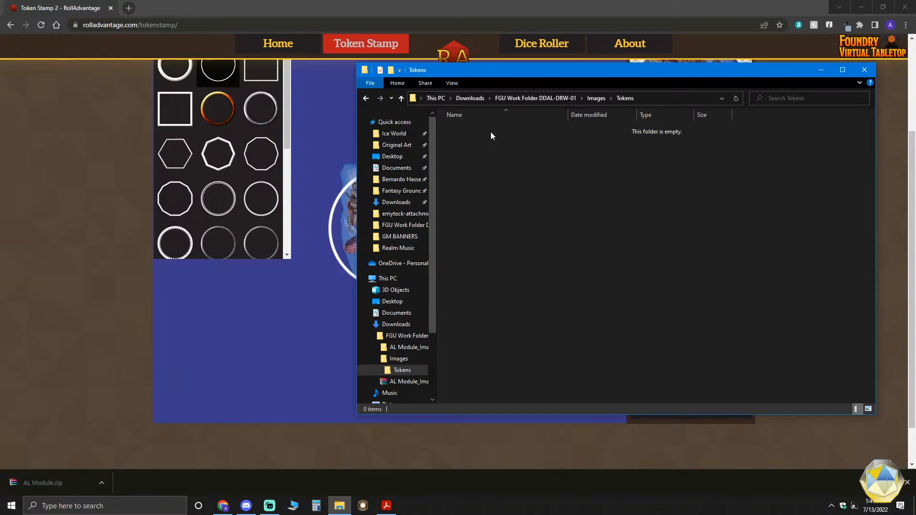
{"action": "key", "text": "ctrl+v"}
{"action": "left_click", "coordinate": [501, 185]}
- Display the Tokens folder's files as extra large icons
{"action": "right_click", "coordinate": [601, 209]}
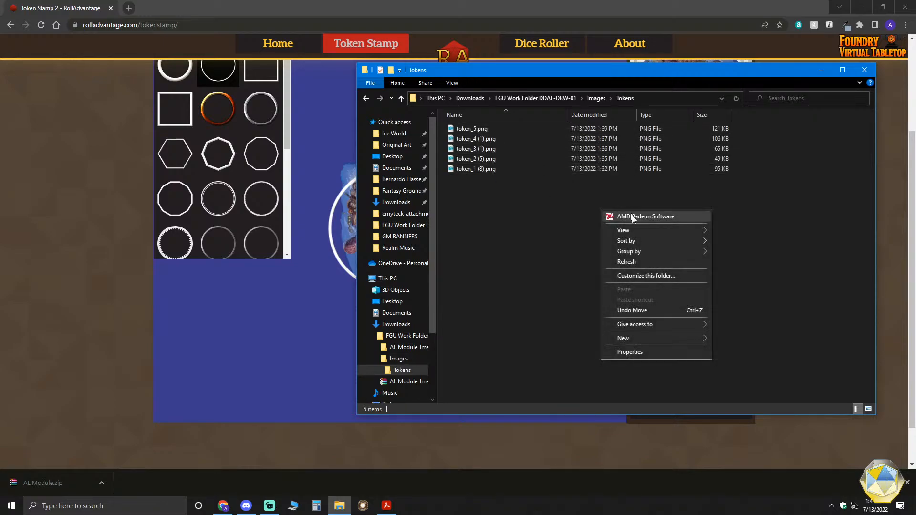
{"action": "mouse_move", "coordinate": [640, 231]}
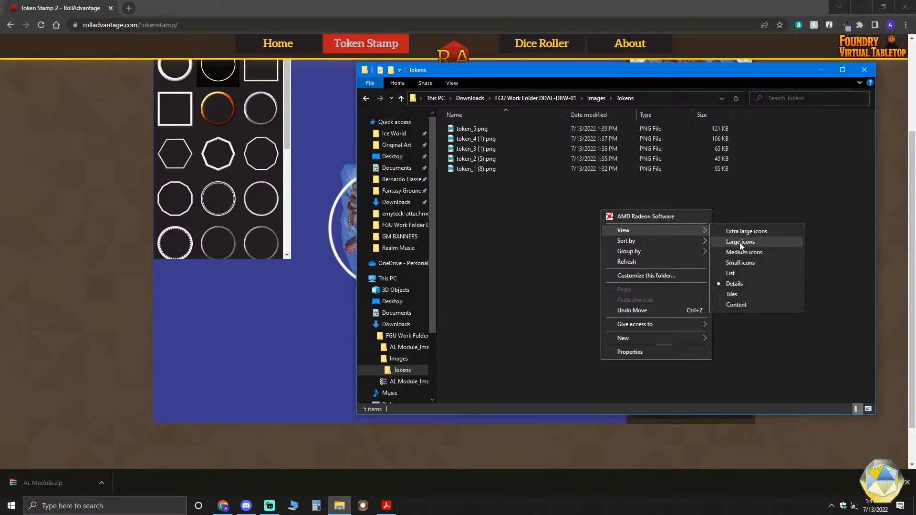
{"action": "left_click", "coordinate": [744, 233]}
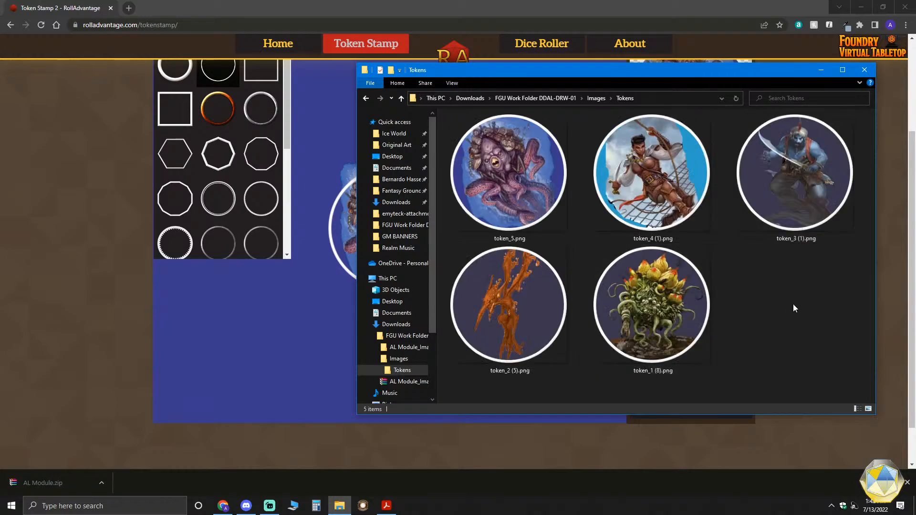
- Rename the sea creature token, token_5.png, as Morkoth_TKN.png
{"action": "left_click", "coordinate": [507, 243]}
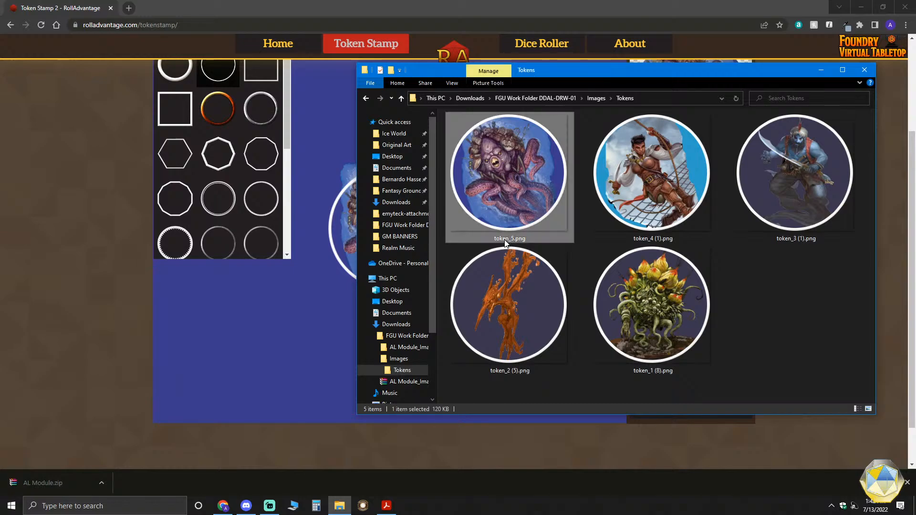
{"action": "left_click", "coordinate": [510, 240]}
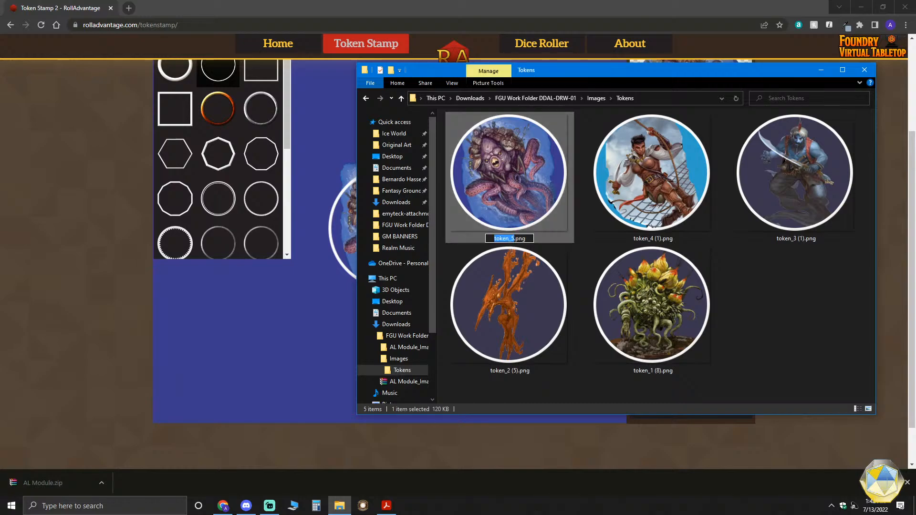
{"action": "type", "text": "Monk"}
{"action": "type", "text": "oth"}
{"action": "type", "text": "_TKN"}
{"action": "key", "text": "Return"}
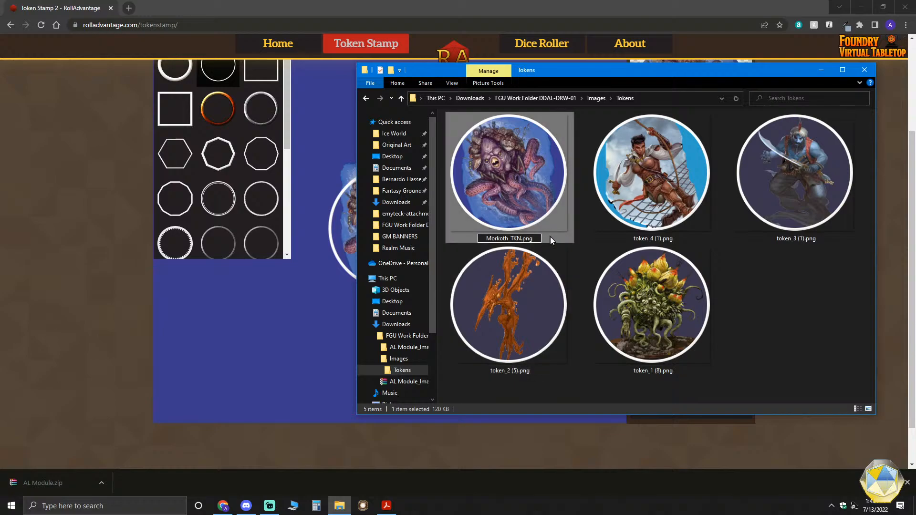
- Rename the orange winged creature token, token_2 (5).png, as Magma_Mephit_TKN.png
{"action": "left_click", "coordinate": [632, 238]}
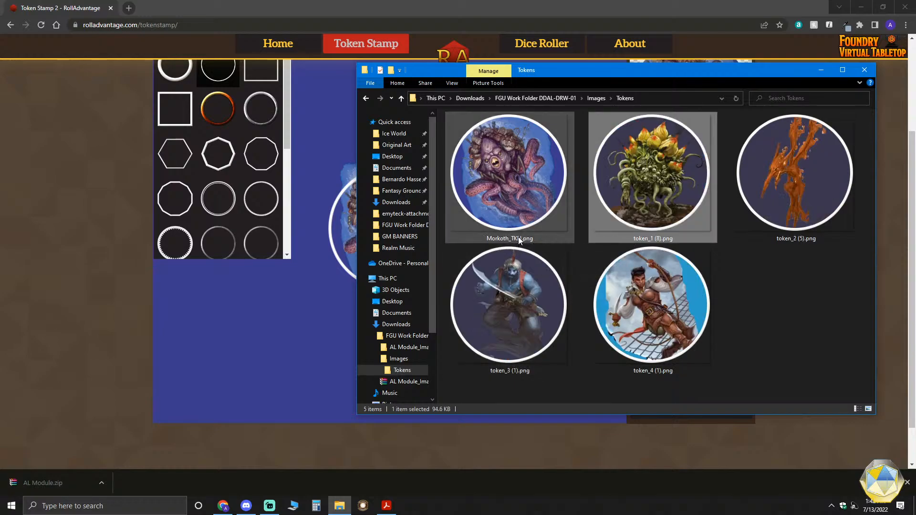
{"action": "left_click", "coordinate": [654, 239]}
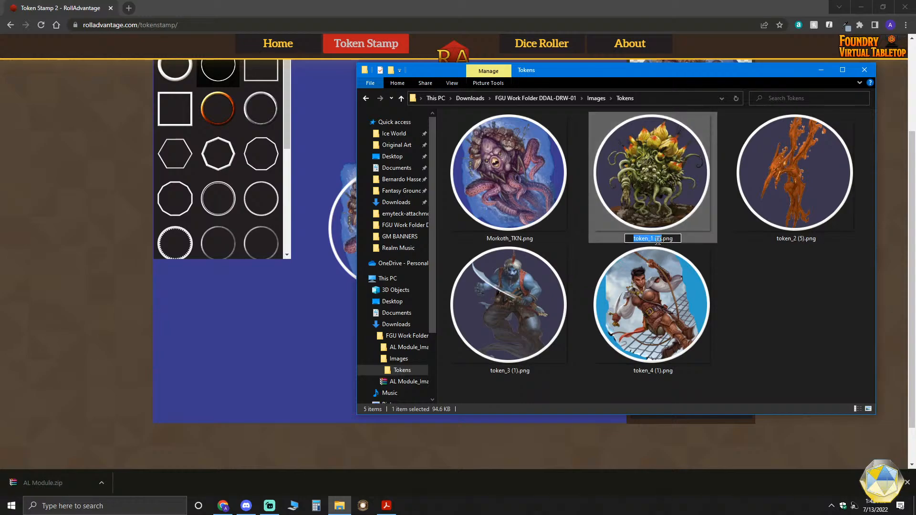
{"action": "left_click", "coordinate": [784, 238]}
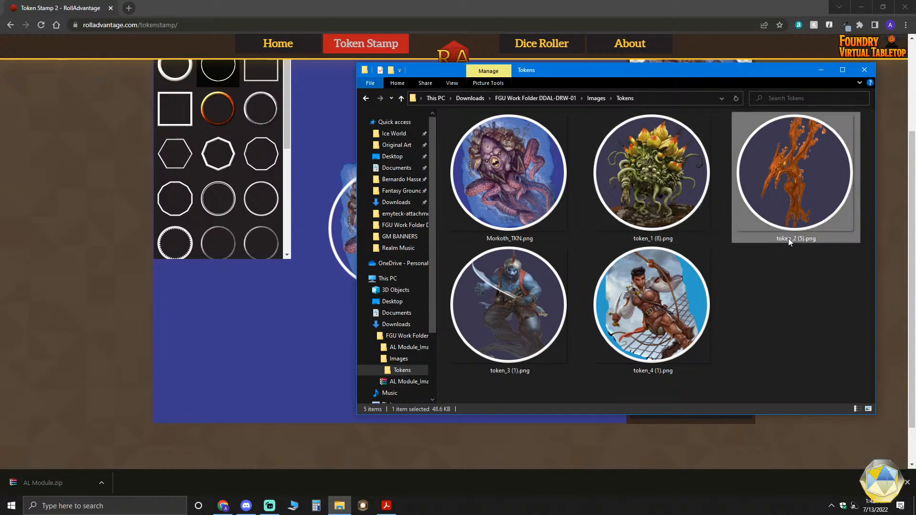
{"action": "left_click", "coordinate": [788, 239]}
{"action": "type", "text": "Magmm"}
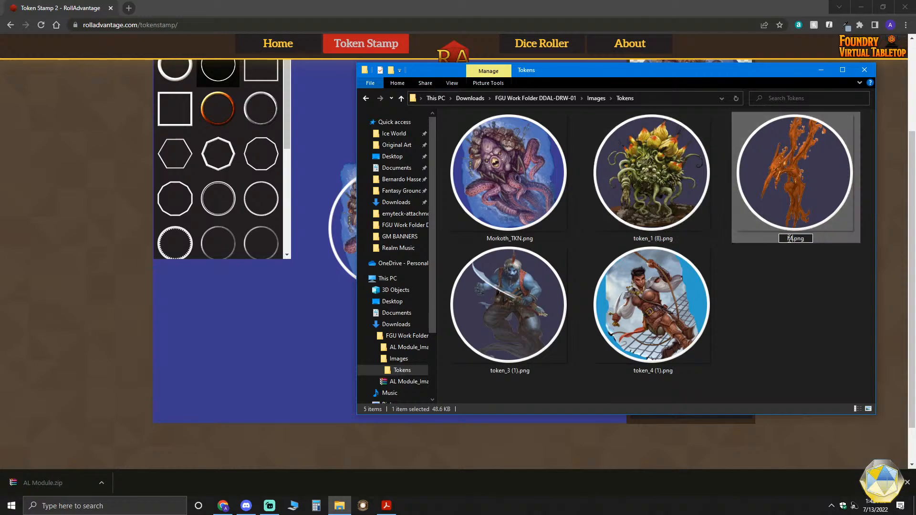
{"action": "key", "text": "BackSpace"}
{"action": "key", "text": "BackSpace"}
{"action": "type", "text": "ma"}
{"action": "type", "text": "_"}
{"action": "type", "text": "Mephit"}
{"action": "type", "text": "_TKN"}
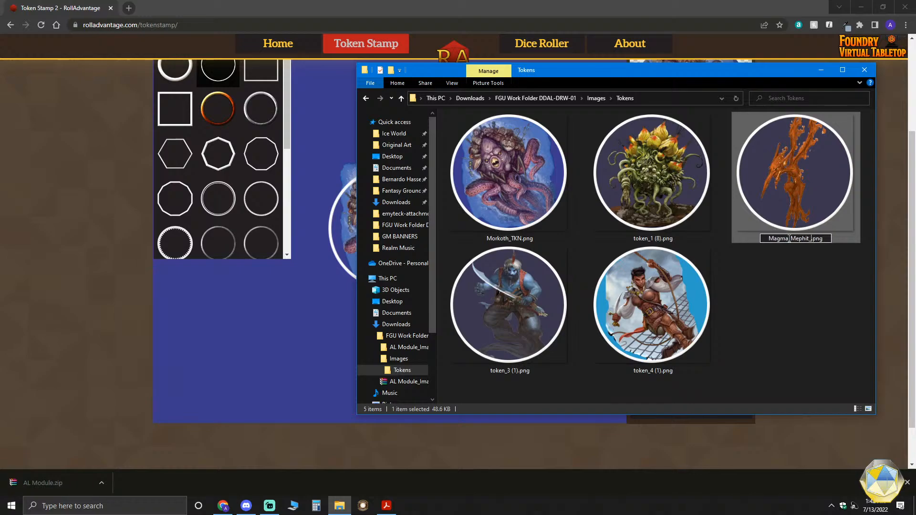
- Rename the blue scimitar-wielding creature token, token_3 (1).png, as Djinni_TKN.png
{"action": "left_click", "coordinate": [500, 374]}
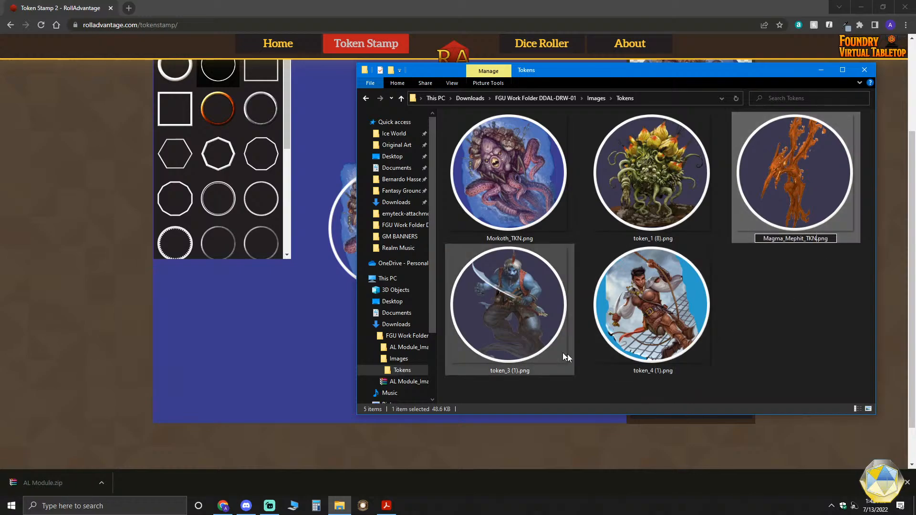
{"action": "left_click", "coordinate": [501, 374]}
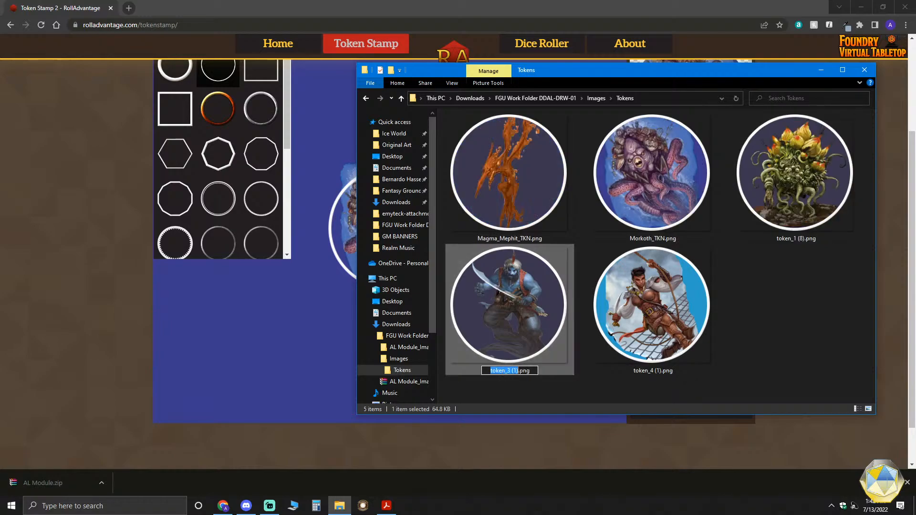
{"action": "type", "text": "Djinni_TKN"}
- Rename the token of the woman hanging from the rigging, token_4 (1).png, as Pirate_TKN.png
{"action": "left_click", "coordinate": [648, 369]}
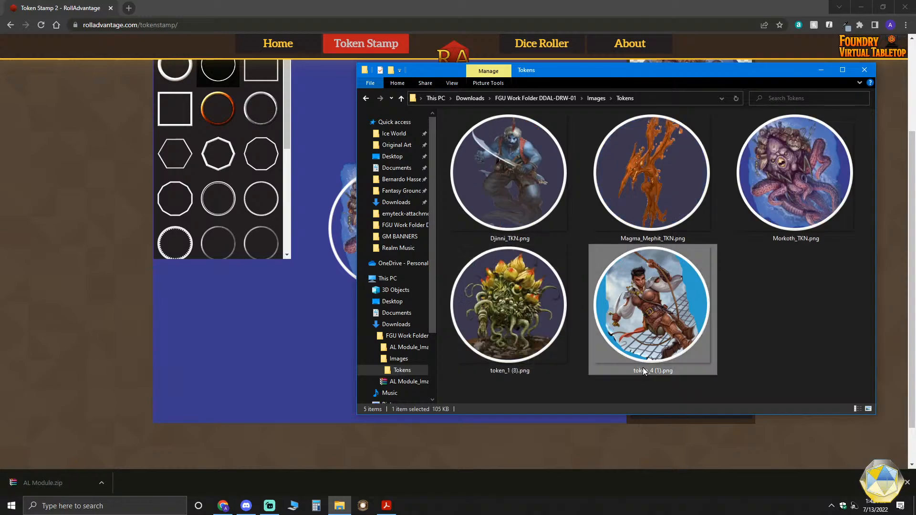
{"action": "left_click", "coordinate": [650, 370]}
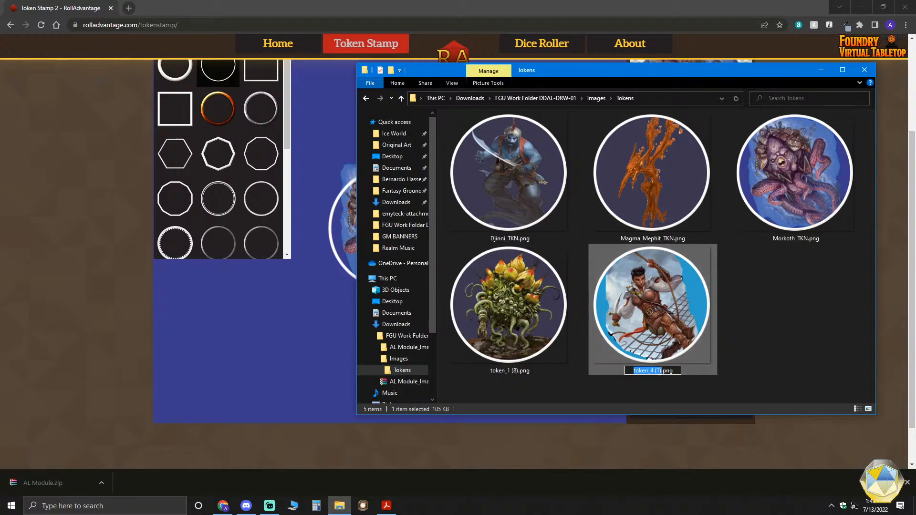
{"action": "type", "text": "Pirate_T"}
{"action": "type", "text": "KN"}
{"action": "left_click", "coordinate": [792, 299]}
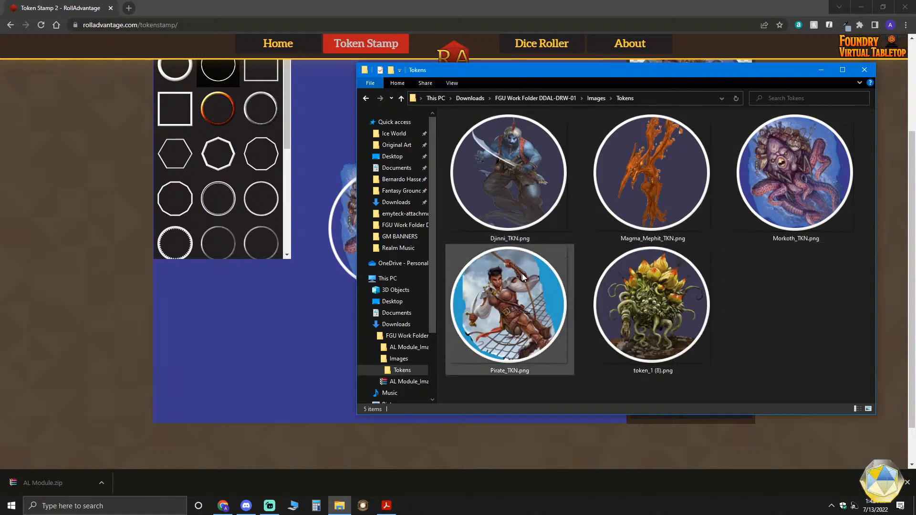
- Switch to the adventure PDF in Acrobat Reader, find the plant creature's statistics on page 16, and copy its heading, Corpse Flower
{"action": "left_click", "coordinate": [650, 371]}
{"action": "left_click", "coordinate": [652, 372]}
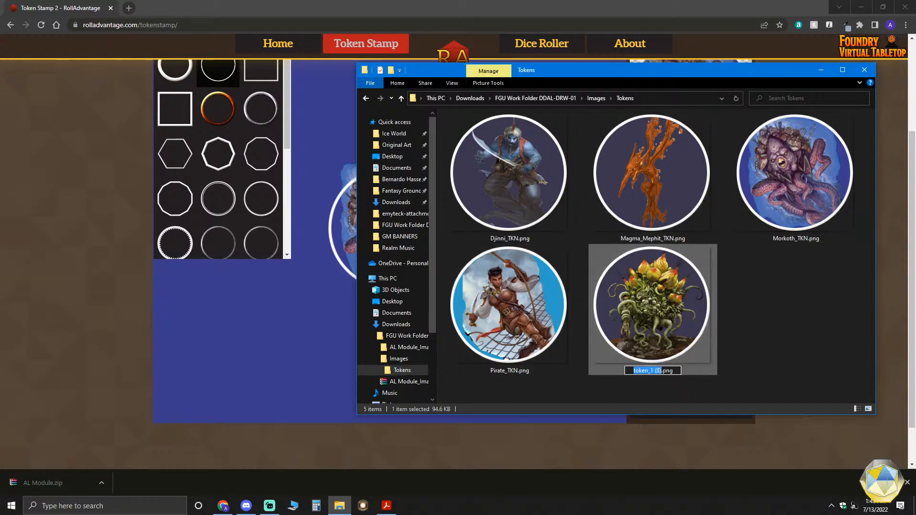
{"action": "left_click", "coordinate": [386, 505]}
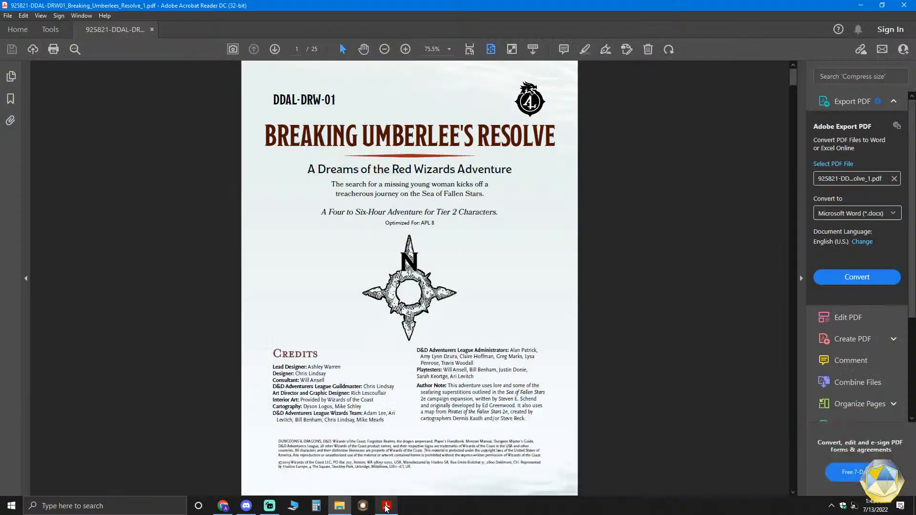
{"action": "scroll", "coordinate": [392, 340], "scroll_direction": "down", "scroll_amount": 5}
{"action": "scroll", "coordinate": [392, 340], "scroll_direction": "down", "scroll_amount": 20}
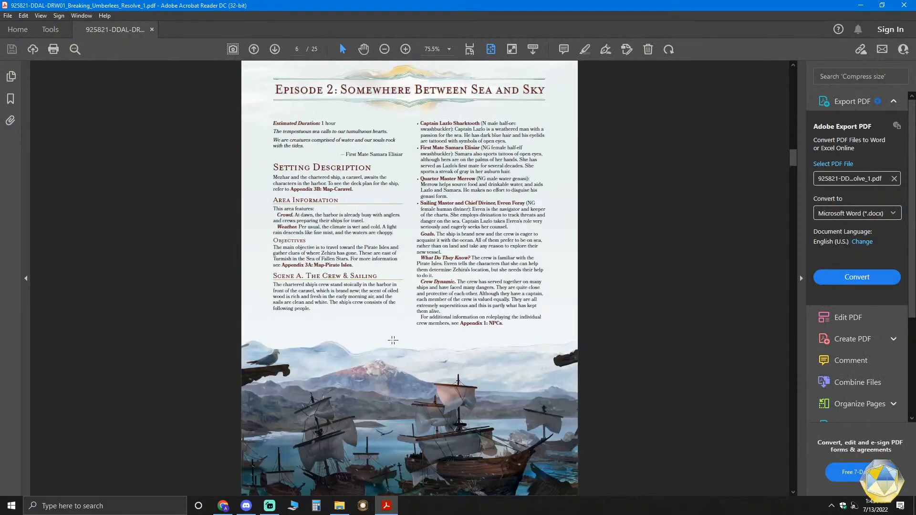
{"action": "scroll", "coordinate": [392, 341], "scroll_direction": "down", "scroll_amount": 12}
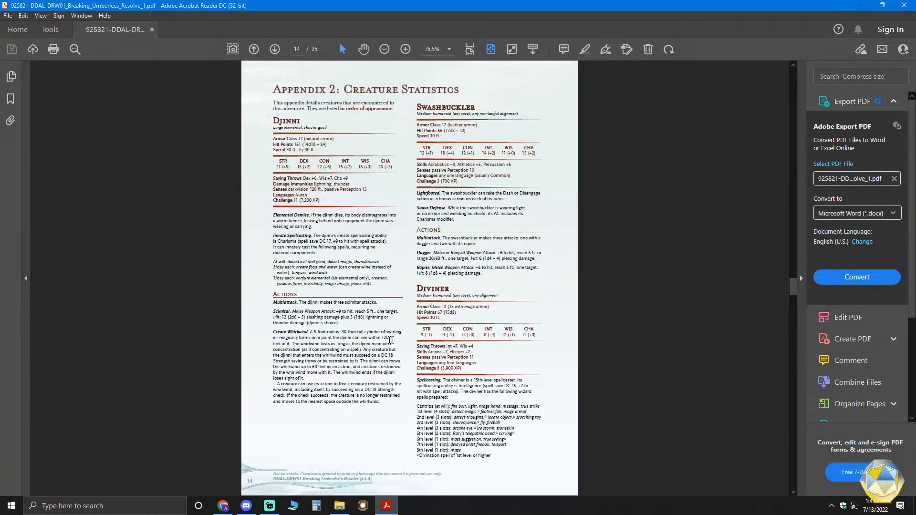
{"action": "scroll", "coordinate": [391, 340], "scroll_direction": "down", "scroll_amount": 3}
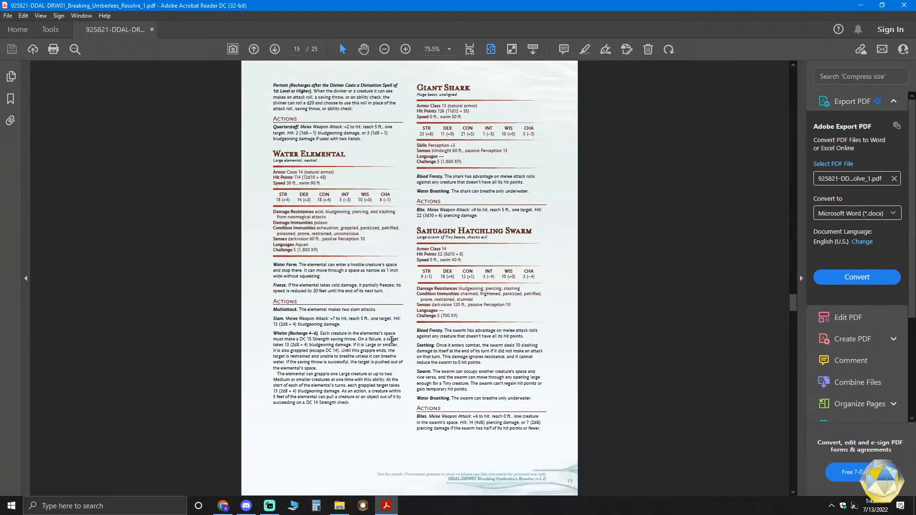
{"action": "scroll", "coordinate": [391, 340], "scroll_direction": "down", "scroll_amount": 3}
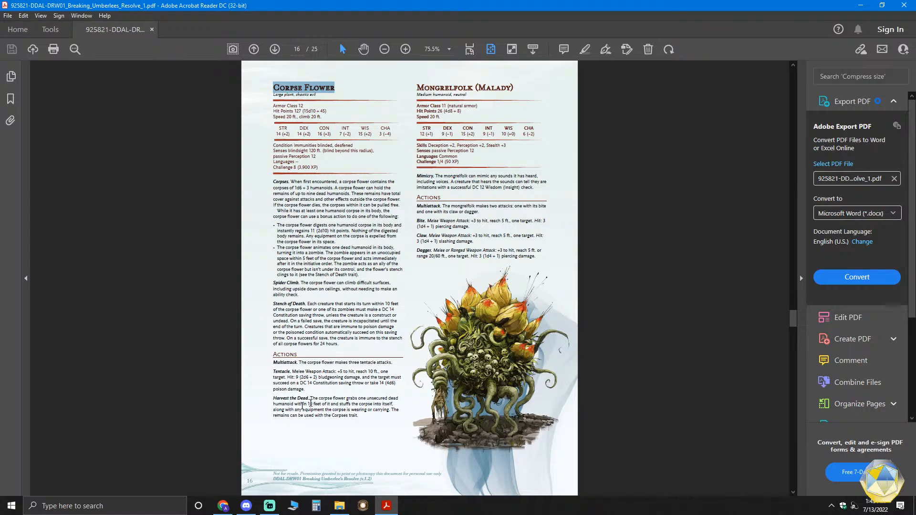
{"action": "right_click", "coordinate": [310, 90]}
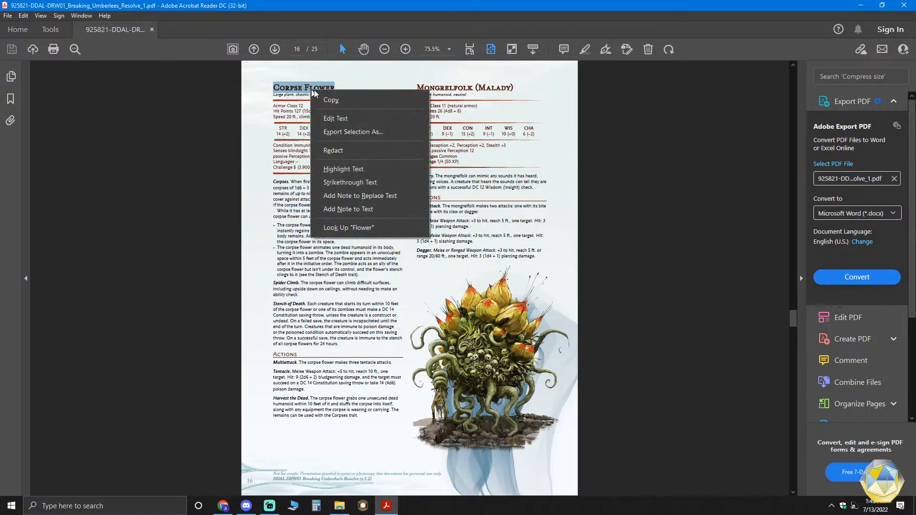
{"action": "left_click", "coordinate": [321, 93]}
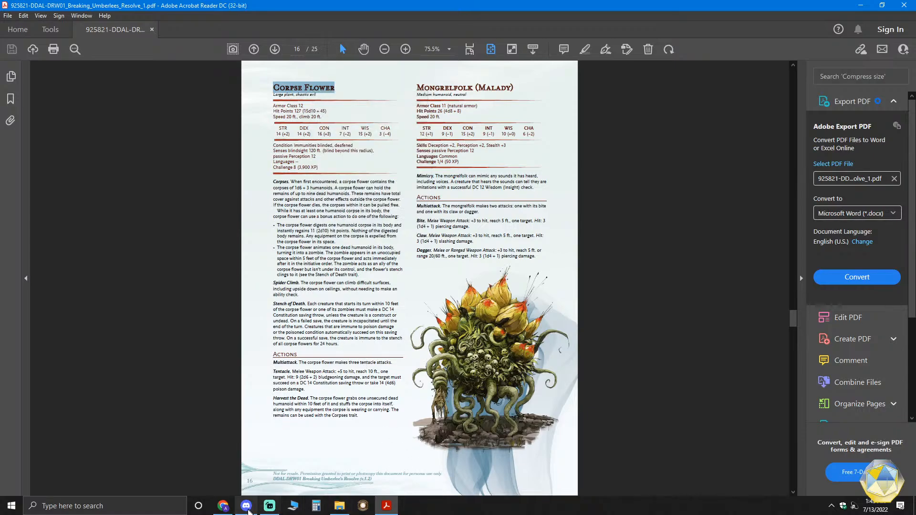
- Try to rename the plant creature token, token_1 (8).png, in the Tokens folder with the copied creature name
{"action": "mouse_move", "coordinate": [222, 510]}
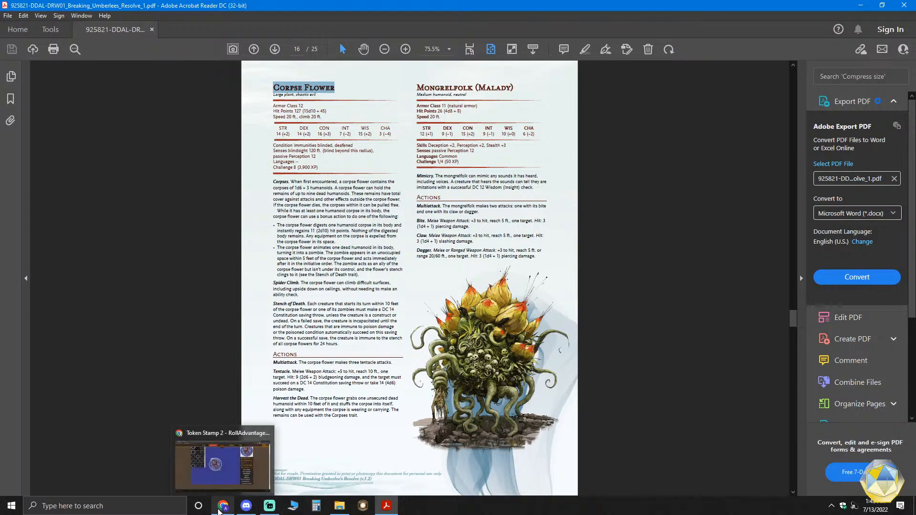
{"action": "left_click", "coordinate": [339, 506]}
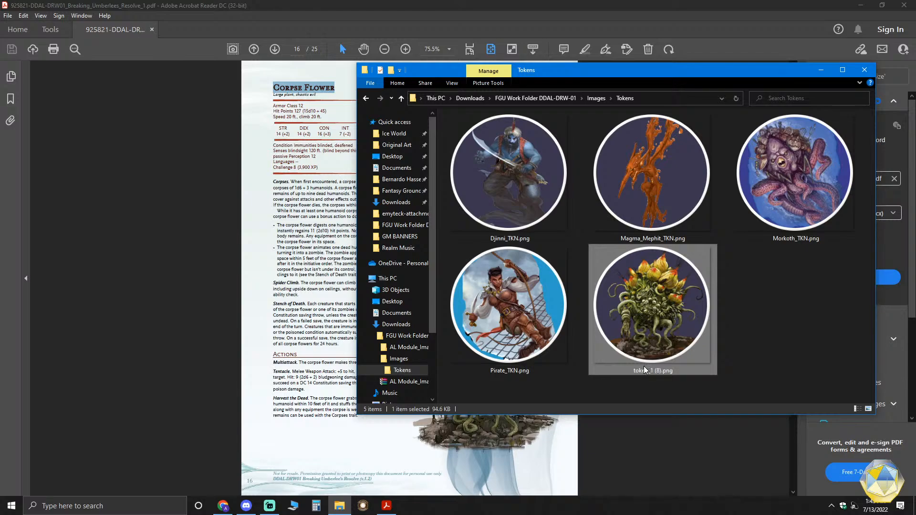
{"action": "left_click", "coordinate": [654, 370]}
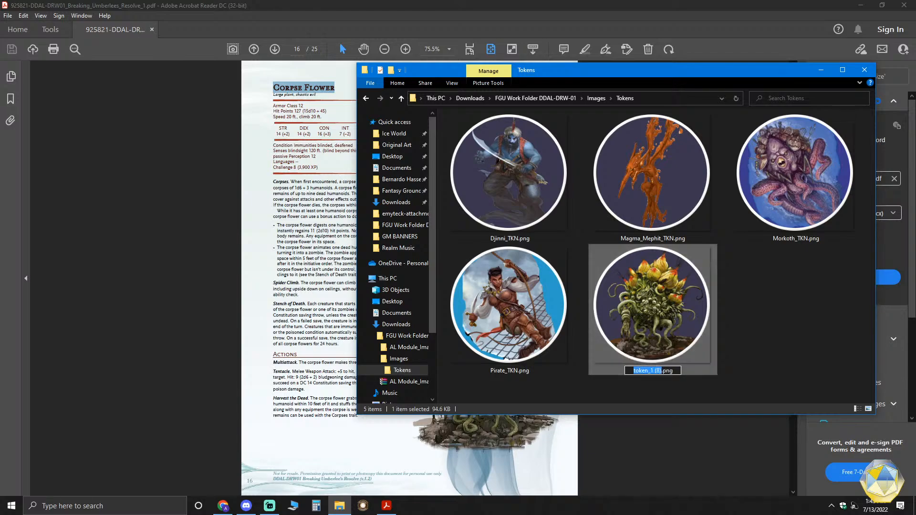
{"action": "key", "text": "Right"}
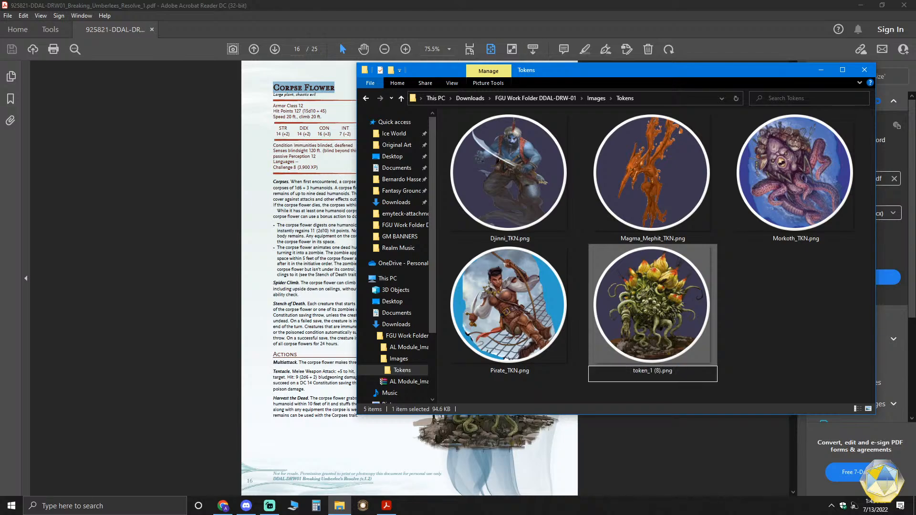
- Copy the Corpse Flower heading from page 16 of the adventure PDF again
{"action": "right_click", "coordinate": [308, 91]}
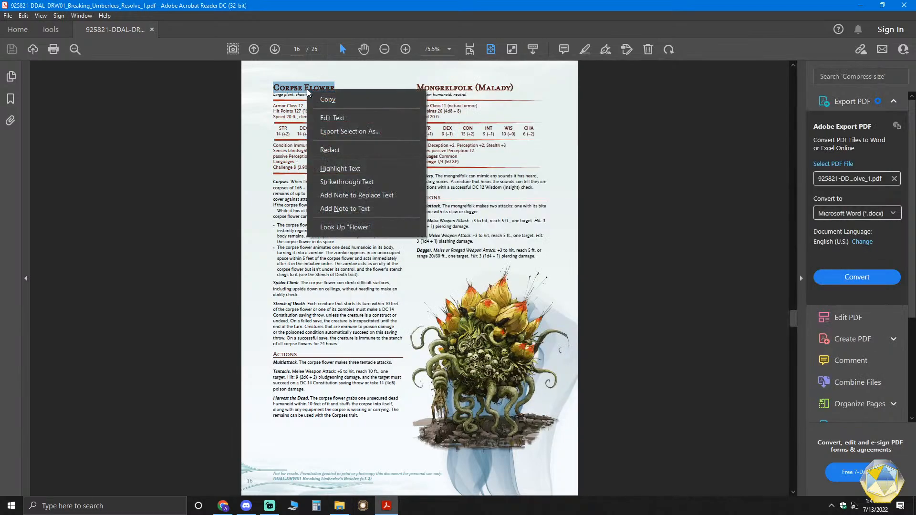
{"action": "left_click", "coordinate": [320, 96]}
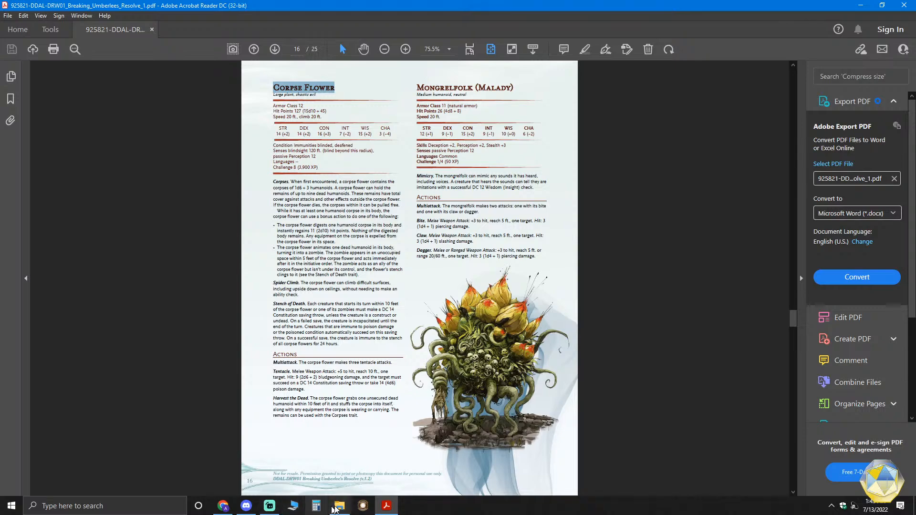
{"action": "left_click", "coordinate": [389, 507]}
{"action": "left_click", "coordinate": [389, 506]}
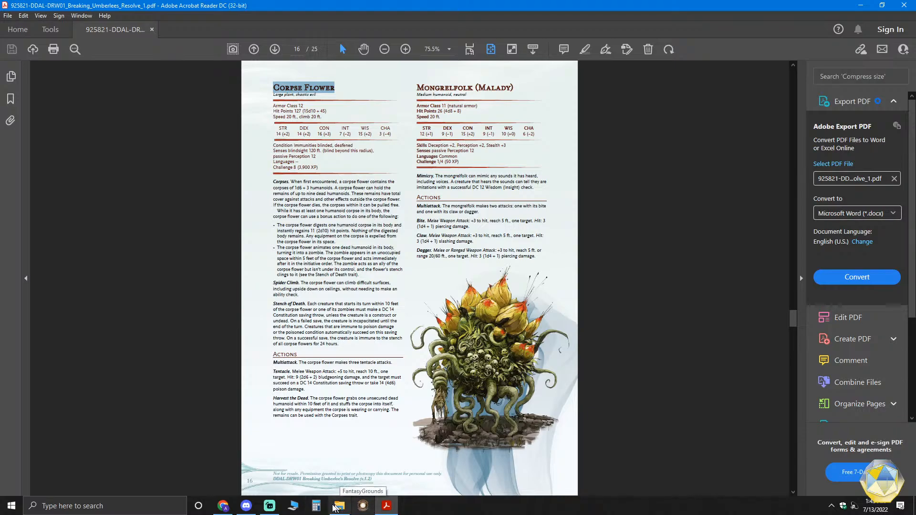
- Return to the Tokens folder and rename token_1 (8).png as Corpse Flower_TKN.png using the copied creature name
{"action": "mouse_move", "coordinate": [338, 508]}
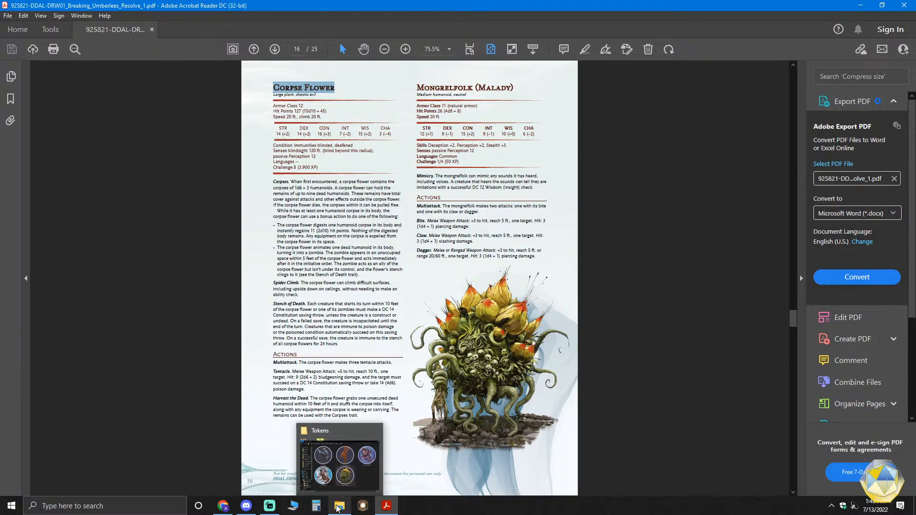
{"action": "left_click", "coordinate": [351, 473]}
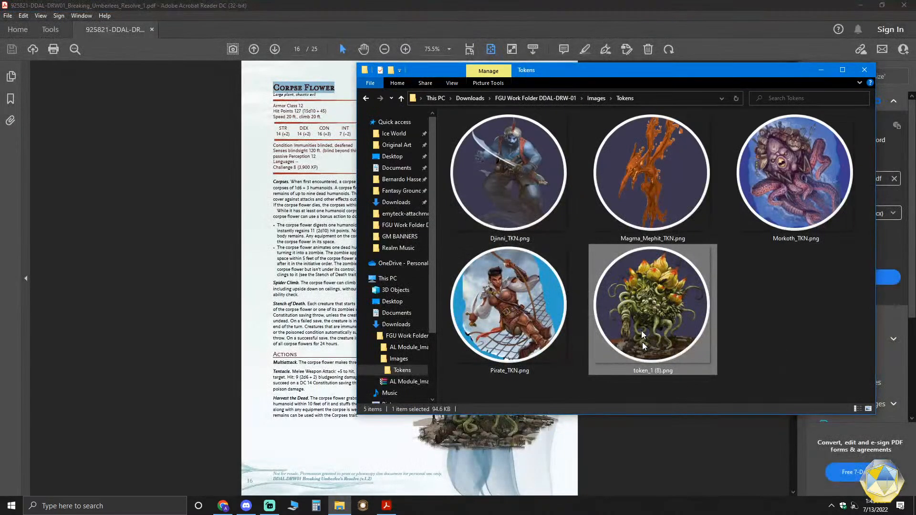
{"action": "left_click", "coordinate": [649, 372]}
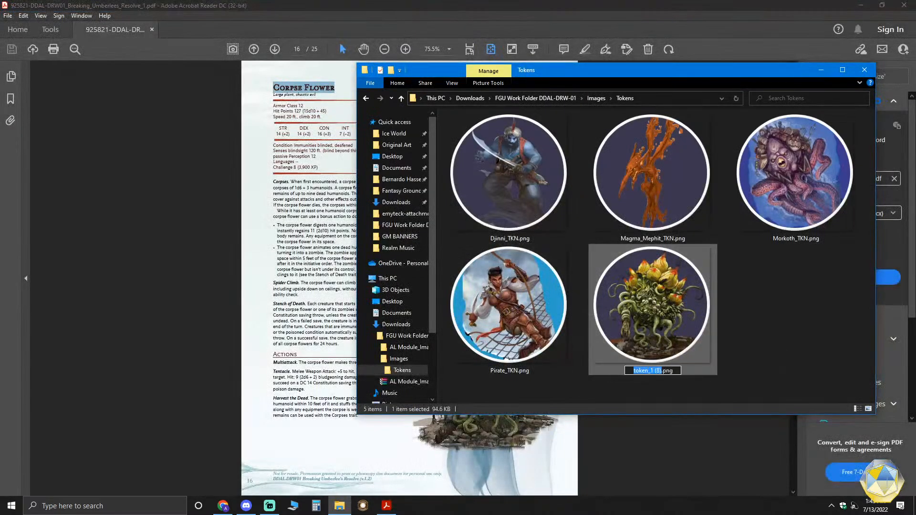
{"action": "key", "text": "ctrl+v"}
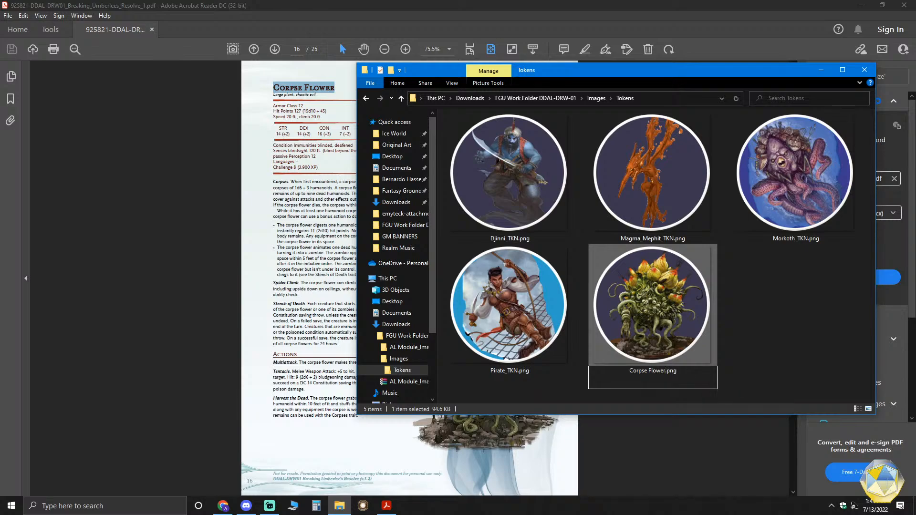
{"action": "type", "text": "_TKN"}
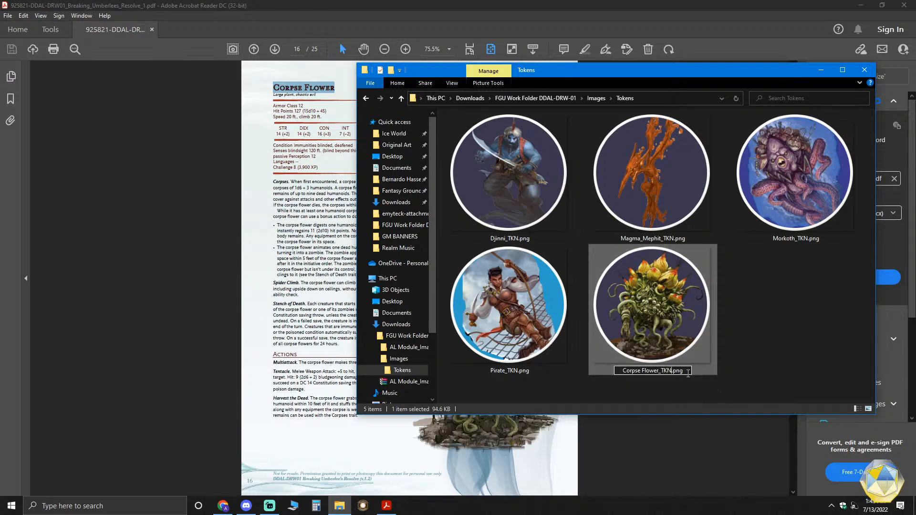
{"action": "left_click", "coordinate": [742, 339]}
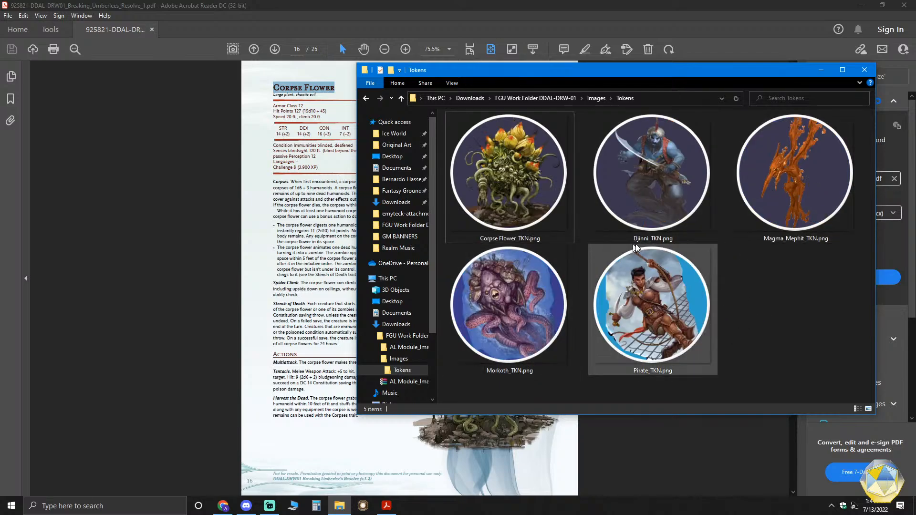
- Look over the five renamed tokens and go back to the FGU Work Folder DDAL-DRW-01 folder
{"action": "left_click", "coordinate": [521, 216]}
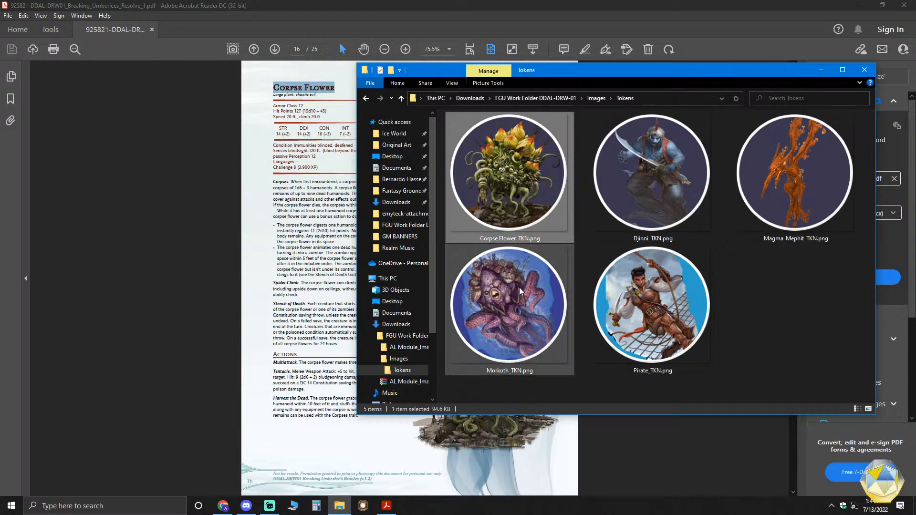
{"action": "left_click", "coordinate": [518, 297]}
{"action": "left_click", "coordinate": [680, 307]}
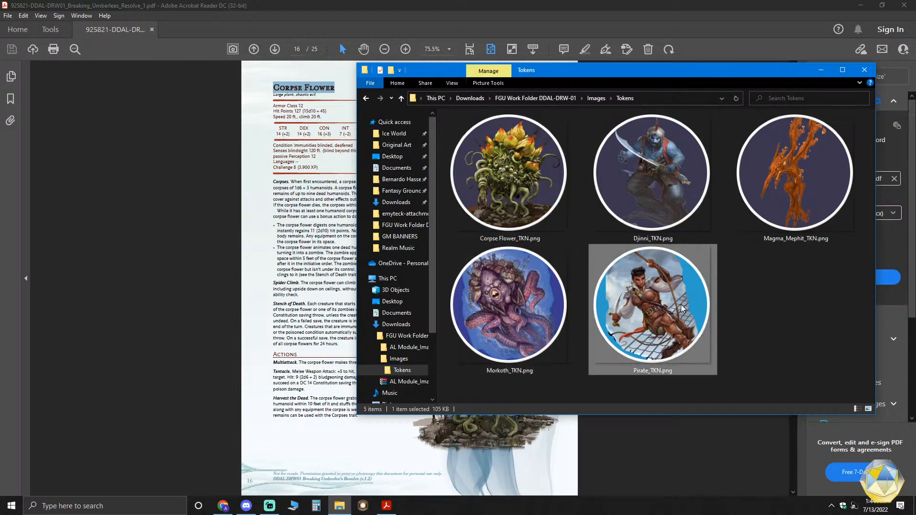
{"action": "left_click", "coordinate": [806, 211]}
{"action": "left_click", "coordinate": [669, 188]}
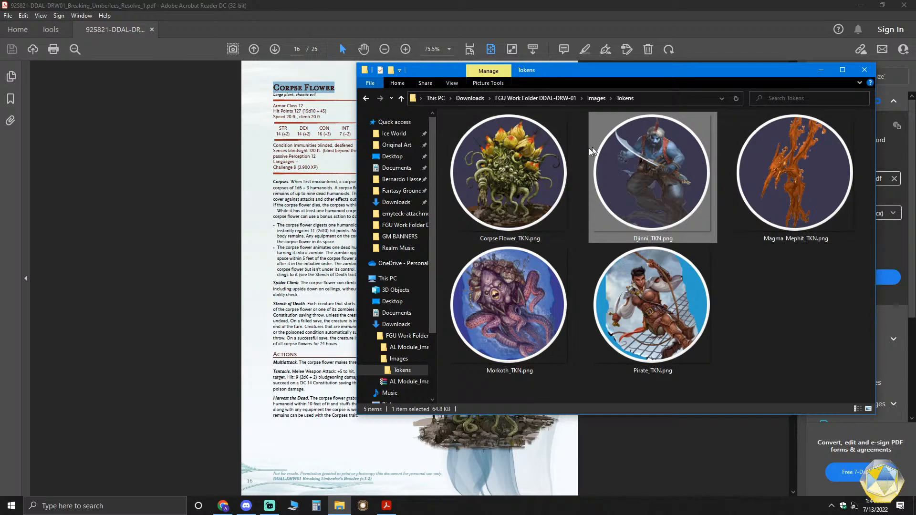
{"action": "left_click", "coordinate": [539, 93]}
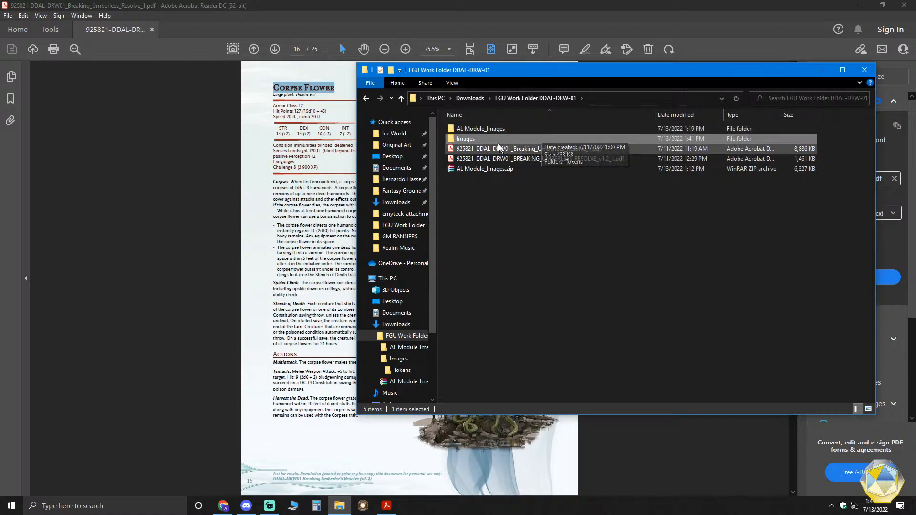
- Create a folder named Maps in the FGU Work Folder DDAL-DRW-01 folder
{"action": "right_click", "coordinate": [519, 199]}
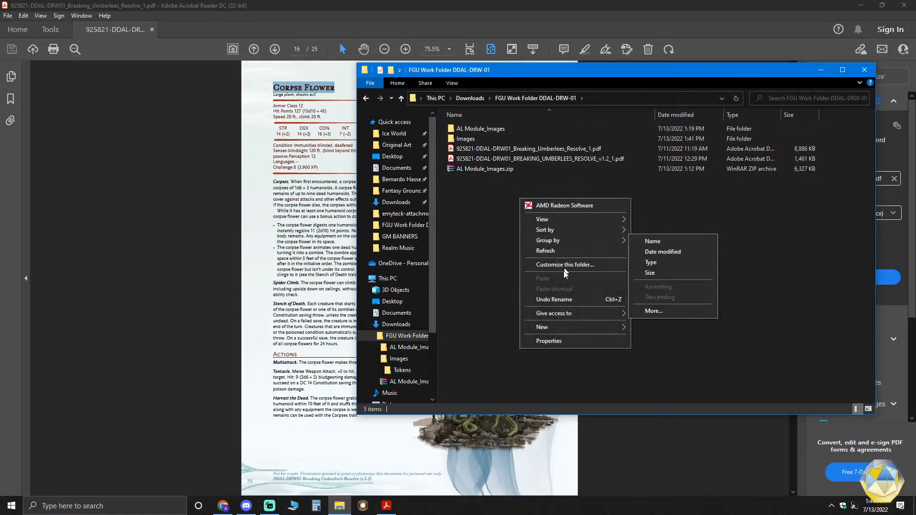
{"action": "mouse_move", "coordinate": [568, 327]}
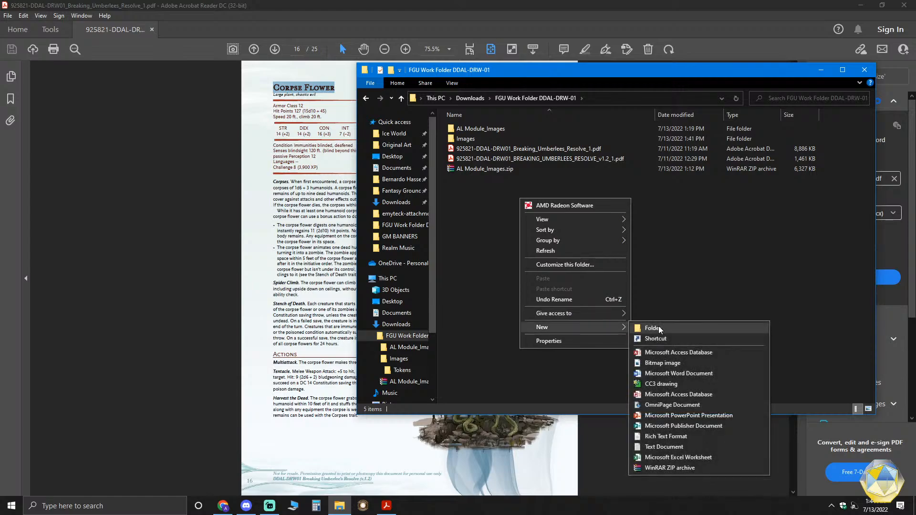
{"action": "left_click", "coordinate": [657, 328]}
{"action": "type", "text": "Maps"}
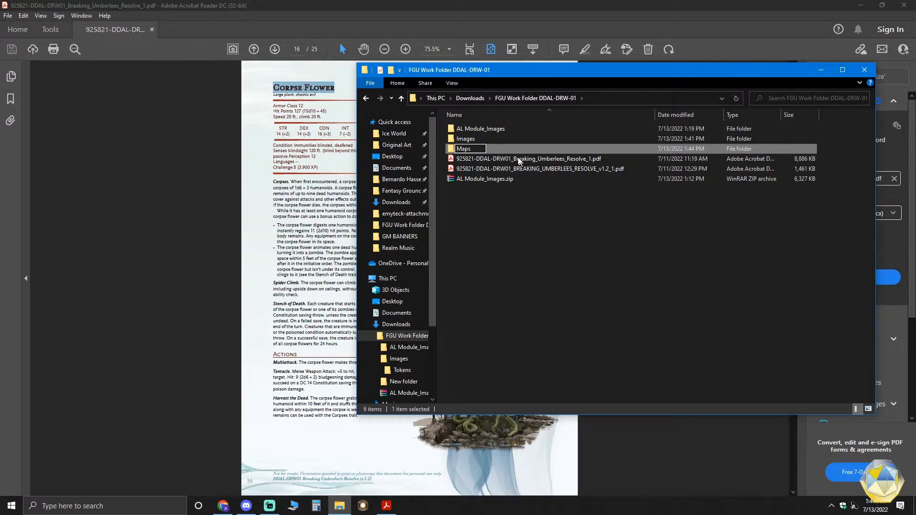
- Copy the Page 19 Pirate Isles Regional Map and Page 20 Caravel Ship Map images from the AL Module_Images folder
{"action": "left_click", "coordinate": [500, 130]}
{"action": "double_click", "coordinate": [500, 130]}
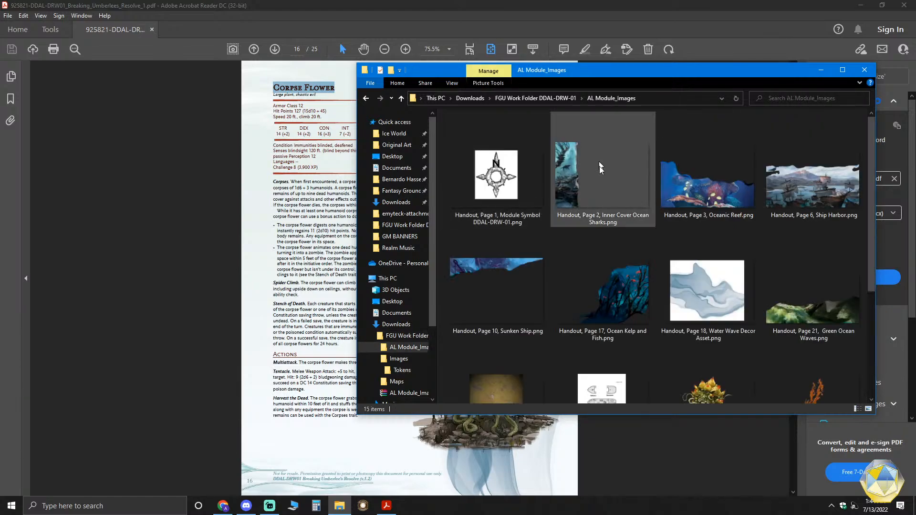
{"action": "scroll", "coordinate": [598, 159], "scroll_direction": "down", "scroll_amount": 3}
{"action": "left_click", "coordinate": [602, 240]}
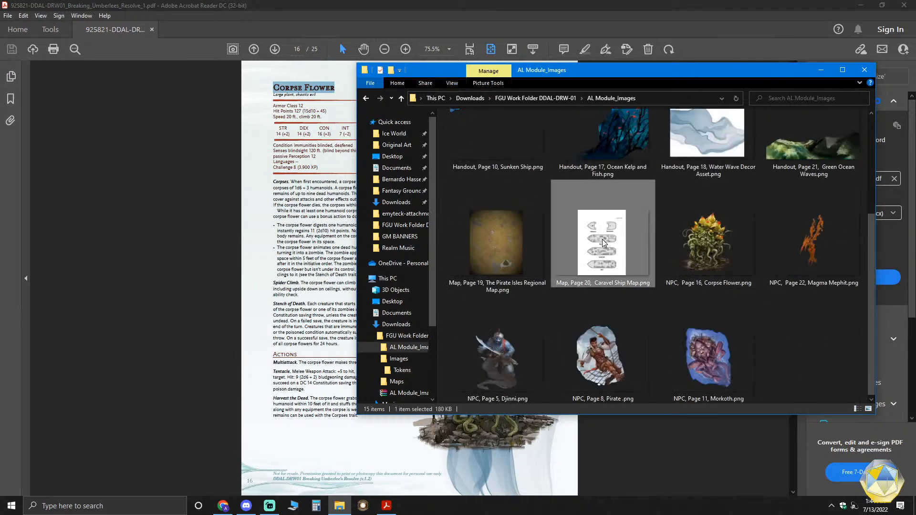
{"action": "left_click", "coordinate": [528, 237], "text": "ctrl"}
{"action": "right_click", "coordinate": [529, 237]}
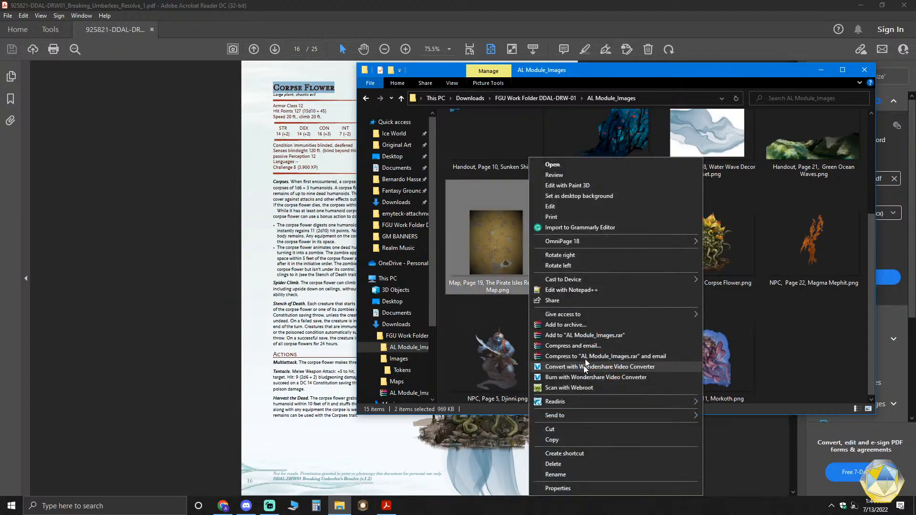
{"action": "left_click", "coordinate": [575, 442]}
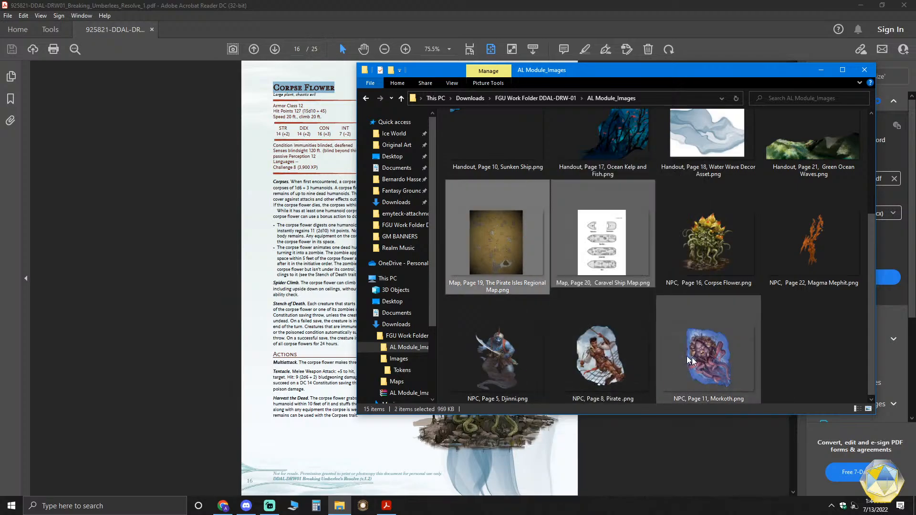
- Paste the two copied map images into the Maps folder of the FGU Work Folder DDAL-DRW-01
{"action": "scroll", "coordinate": [712, 365], "scroll_direction": "up", "scroll_amount": 3}
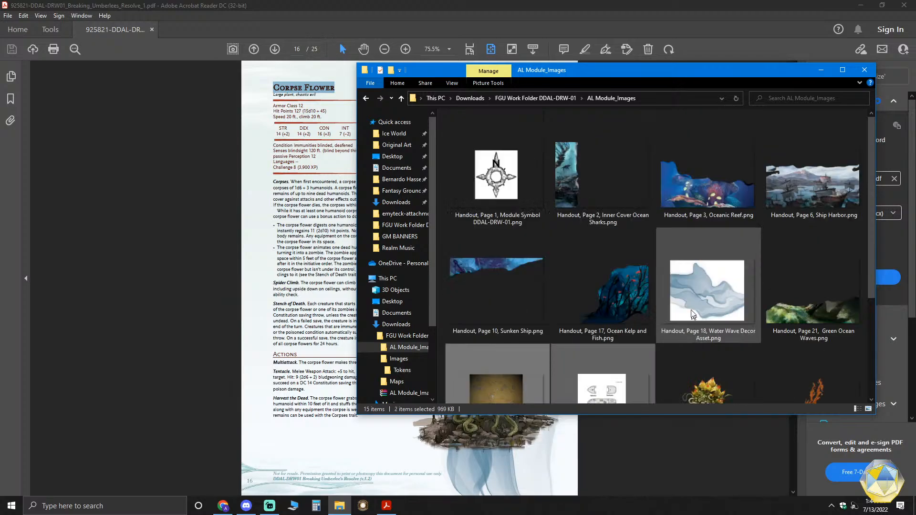
{"action": "left_click", "coordinate": [557, 98]}
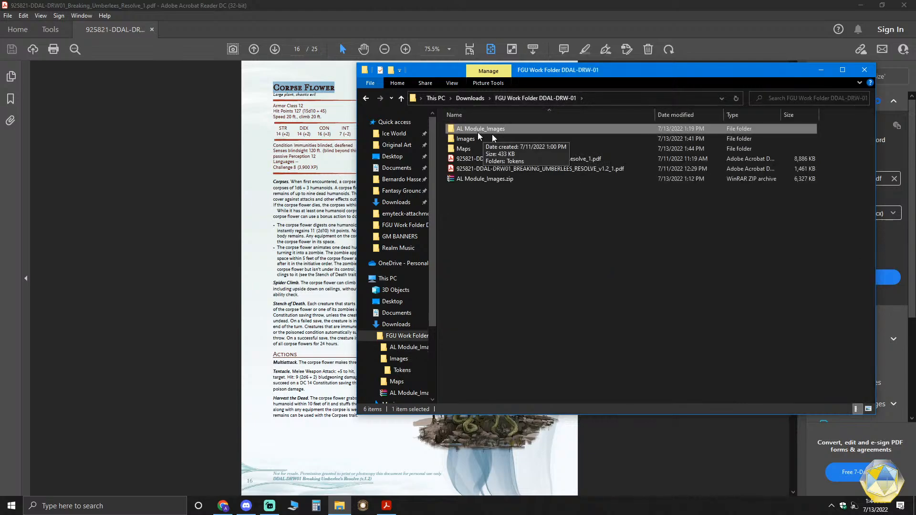
{"action": "left_click", "coordinate": [457, 152]}
{"action": "double_click", "coordinate": [457, 151]}
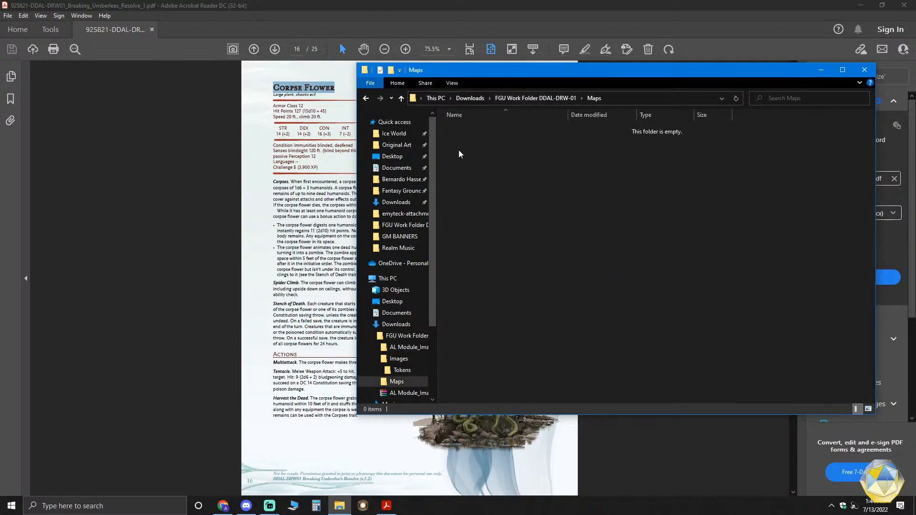
{"action": "key", "text": "ctrl+v"}
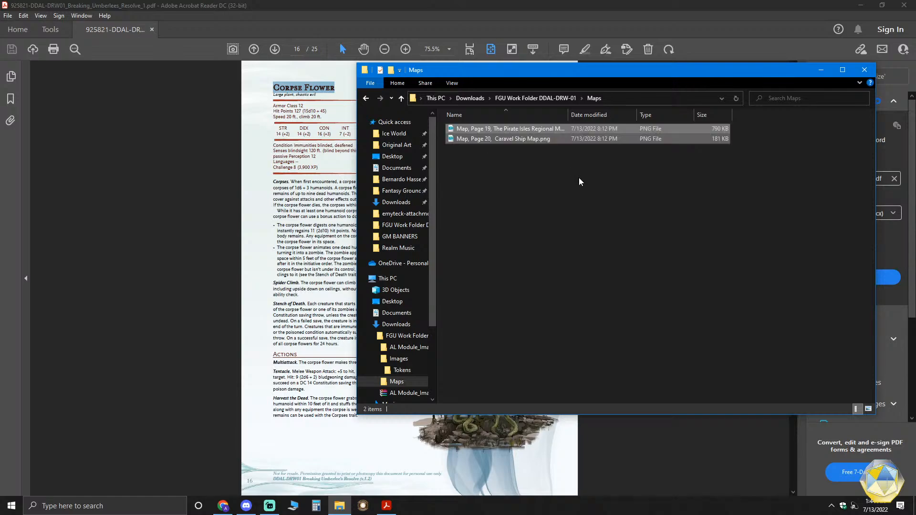
{"action": "left_click", "coordinate": [550, 182]}
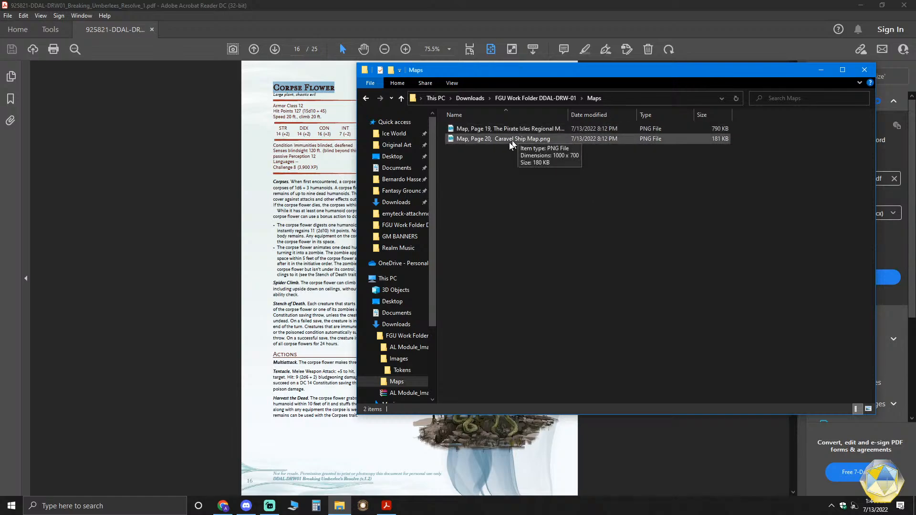
- Widen the Name column in the Maps folder to fit the full map file names
{"action": "left_click", "coordinate": [528, 141]}
{"action": "left_click_drag", "start_coordinate": [568, 115], "coordinate": [615, 115]}
{"action": "left_click", "coordinate": [554, 162]}
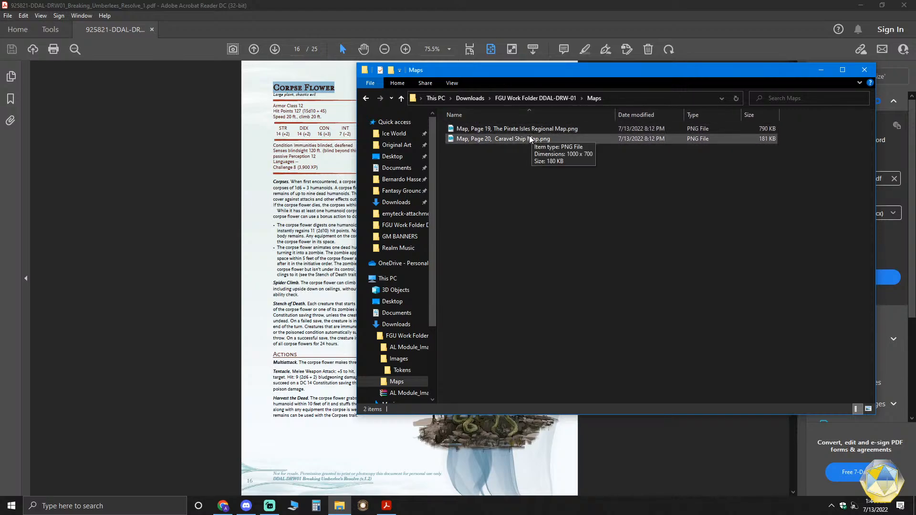
{"action": "left_click", "coordinate": [561, 131]}
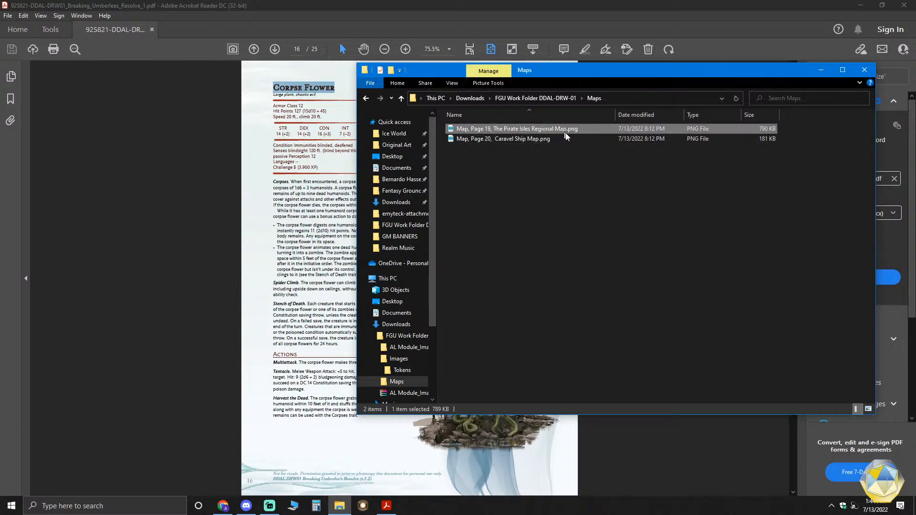
{"action": "left_click", "coordinate": [532, 139]}
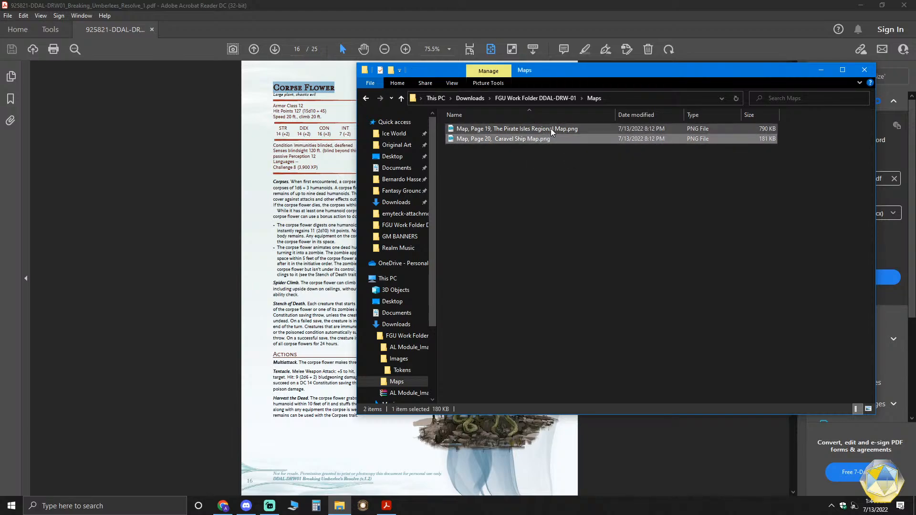
{"action": "right_click", "coordinate": [537, 139]}
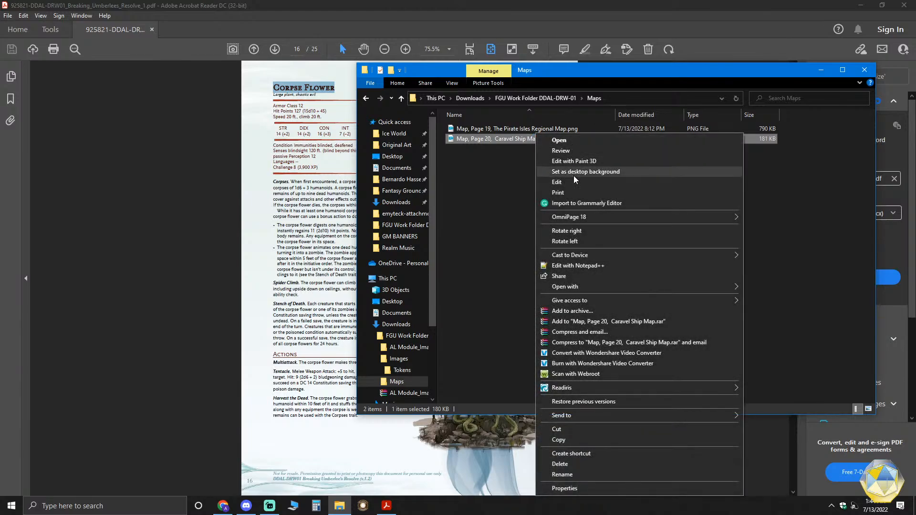
{"action": "left_click", "coordinate": [473, 186]}
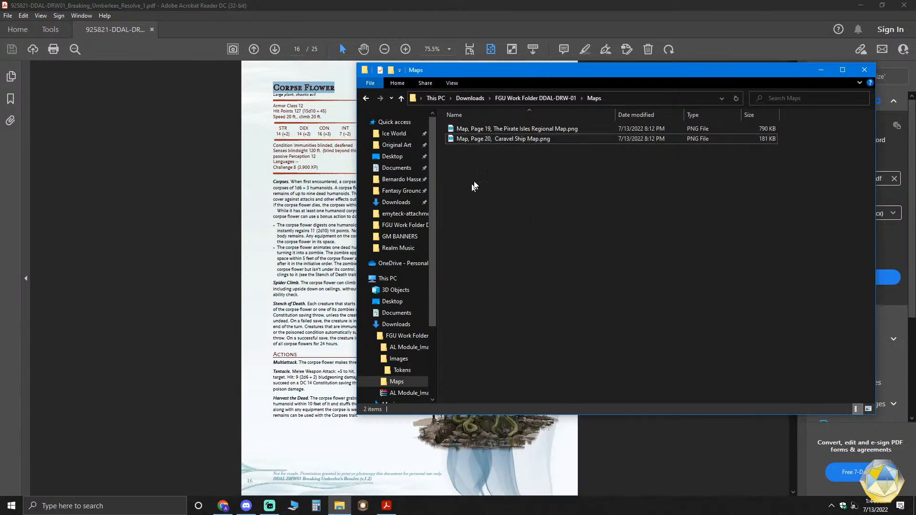
{"action": "right_click", "coordinate": [500, 141]}
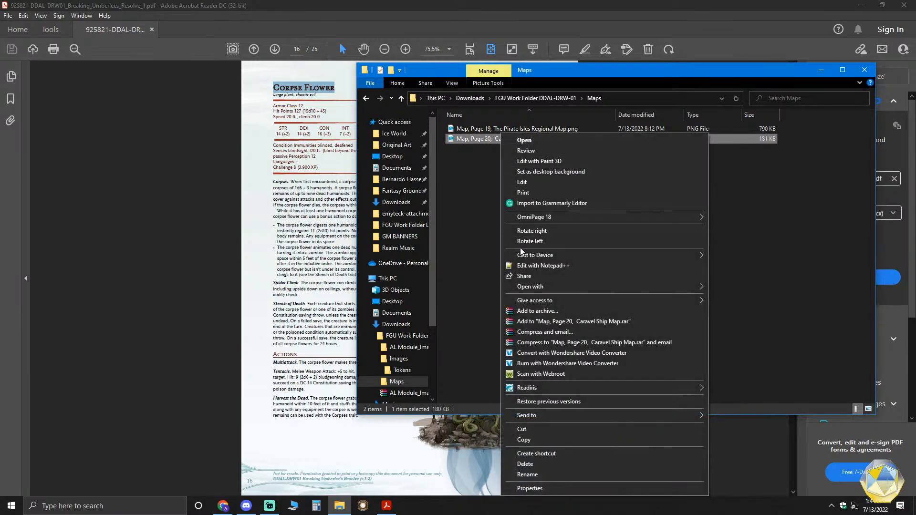
{"action": "left_click", "coordinate": [466, 213]}
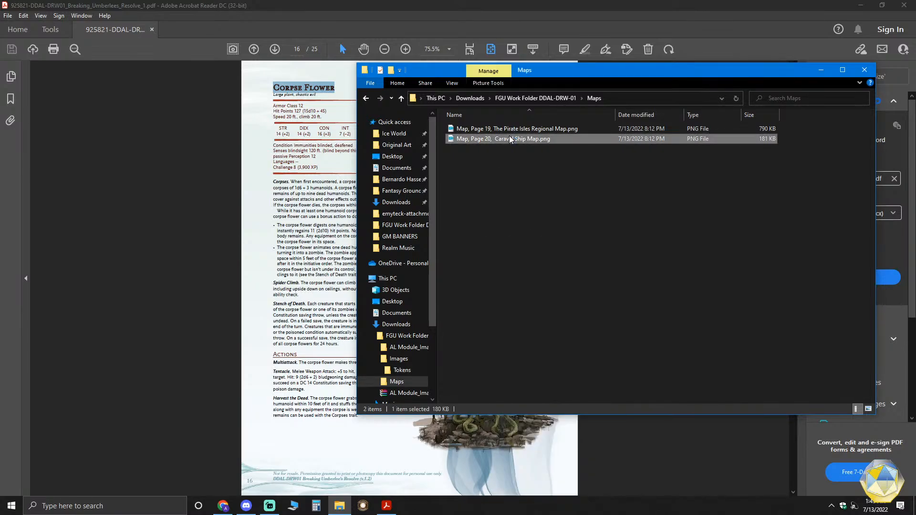
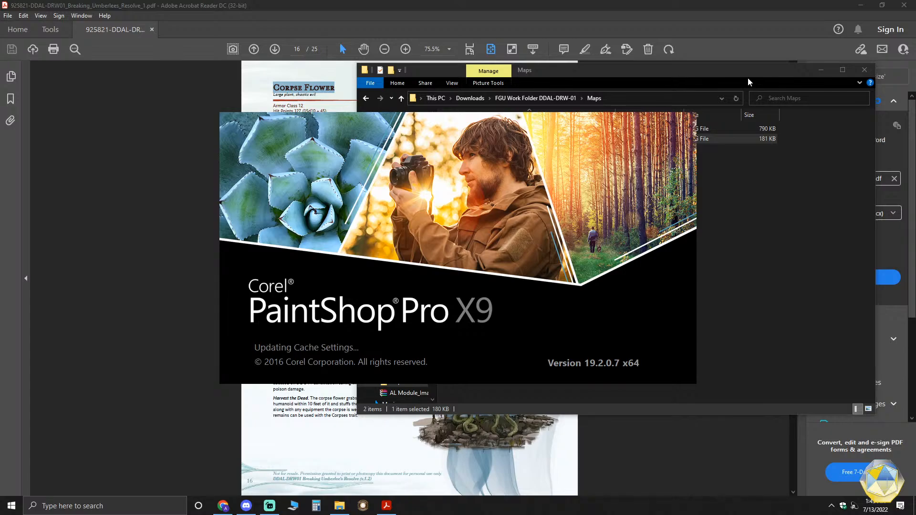
- Open Canva in the browser and create a blank custom design of 1000 × 700 px
{"action": "left_click", "coordinate": [223, 506]}
{"action": "left_click", "coordinate": [129, 8]}
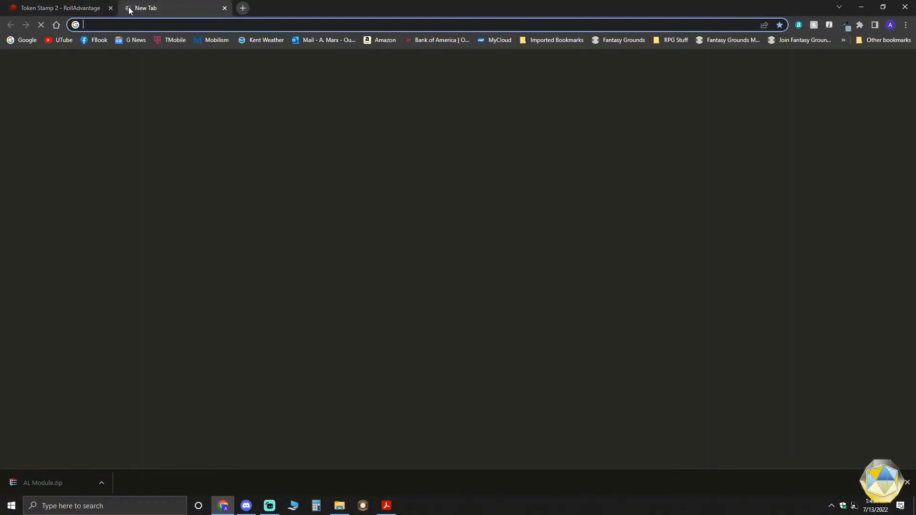
{"action": "type", "text": "canva.com"}
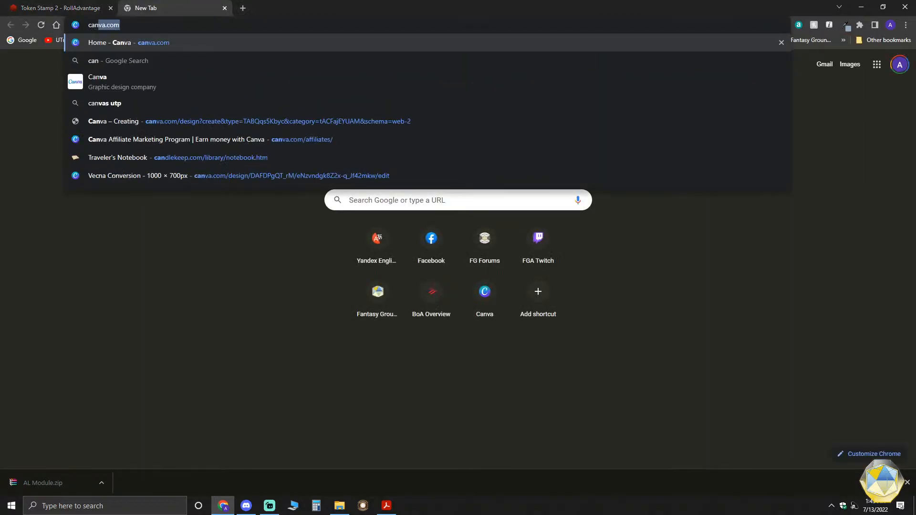
{"action": "key", "text": "Return"}
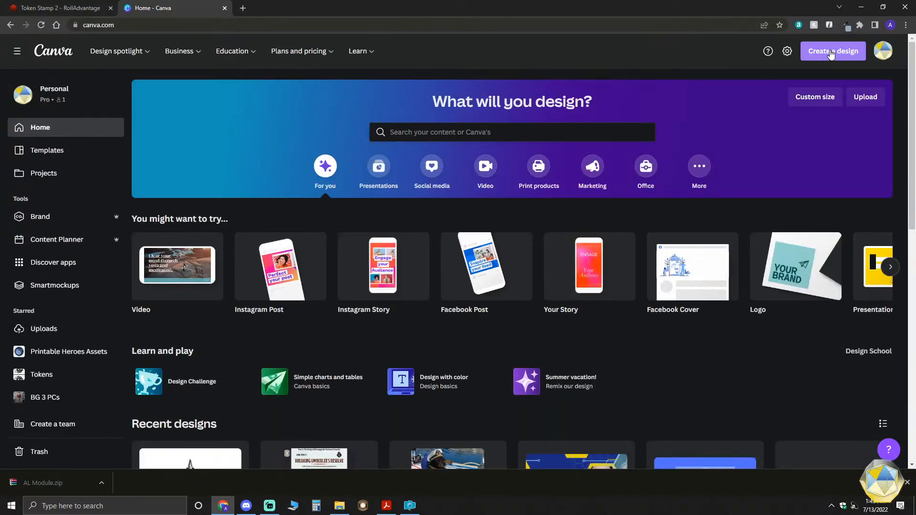
{"action": "left_click", "coordinate": [816, 100]}
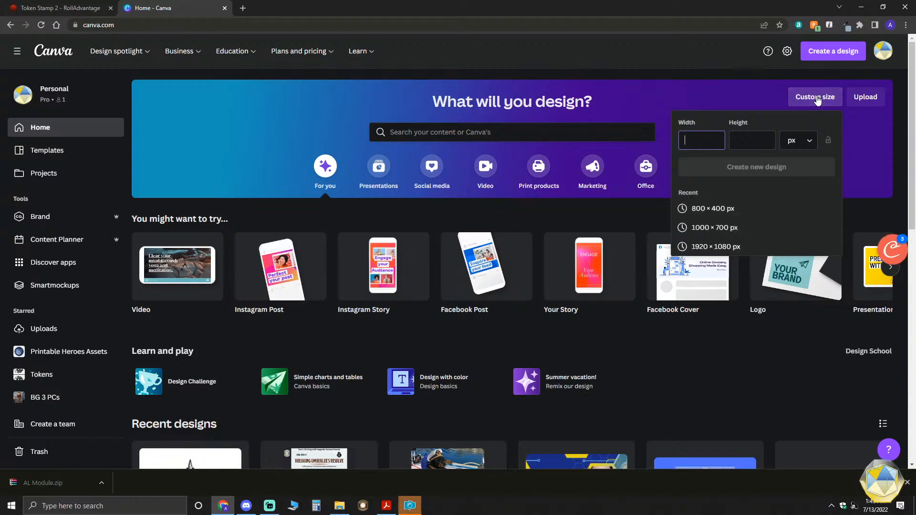
{"action": "left_click", "coordinate": [725, 229]}
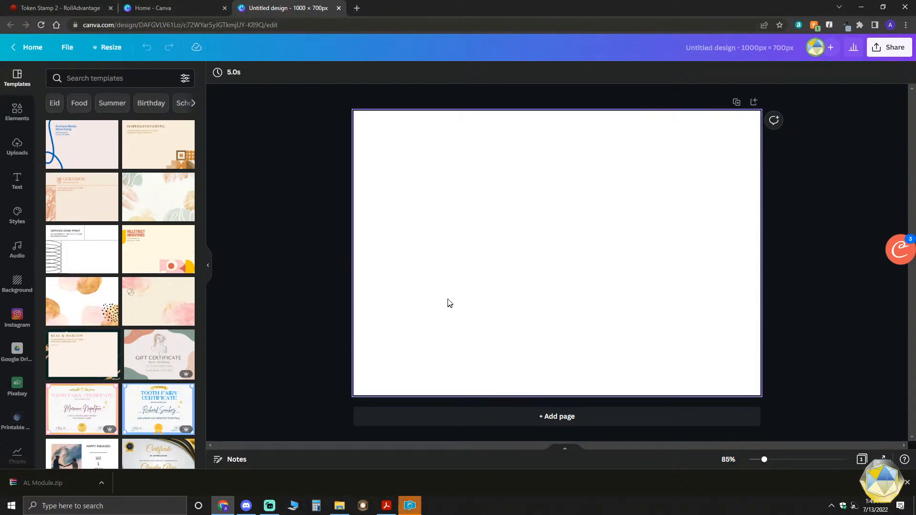
- Copy the Page 20 Caravel Ship Map image from PaintShop Pro and paste it into the blank Canva design
{"action": "left_click", "coordinate": [409, 505]}
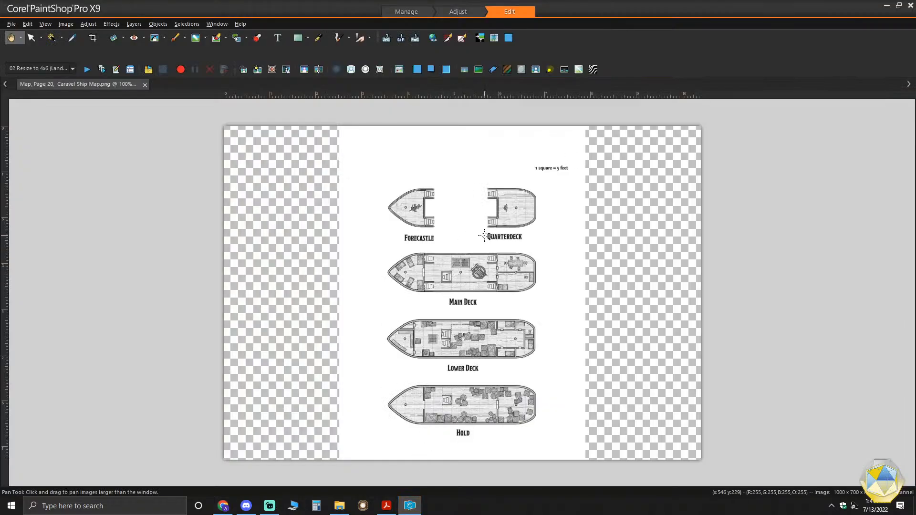
{"action": "right_click", "coordinate": [467, 194]}
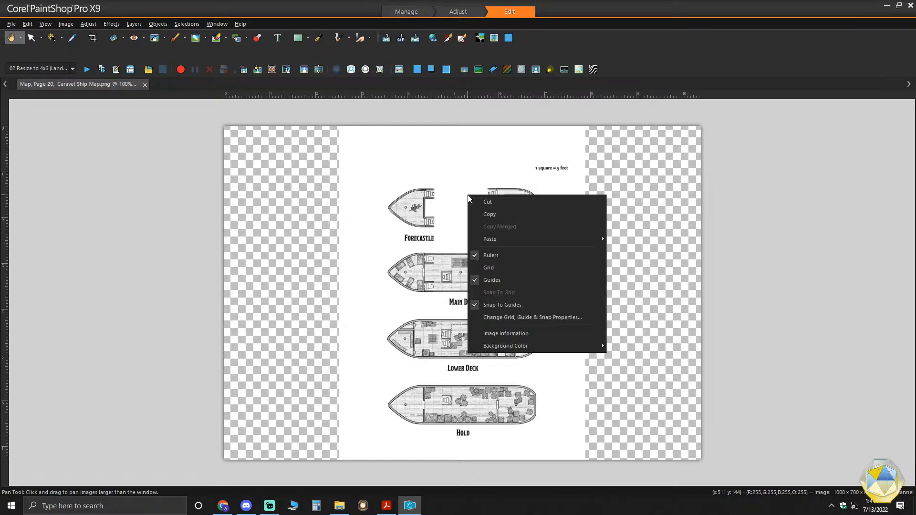
{"action": "left_click", "coordinate": [487, 214]}
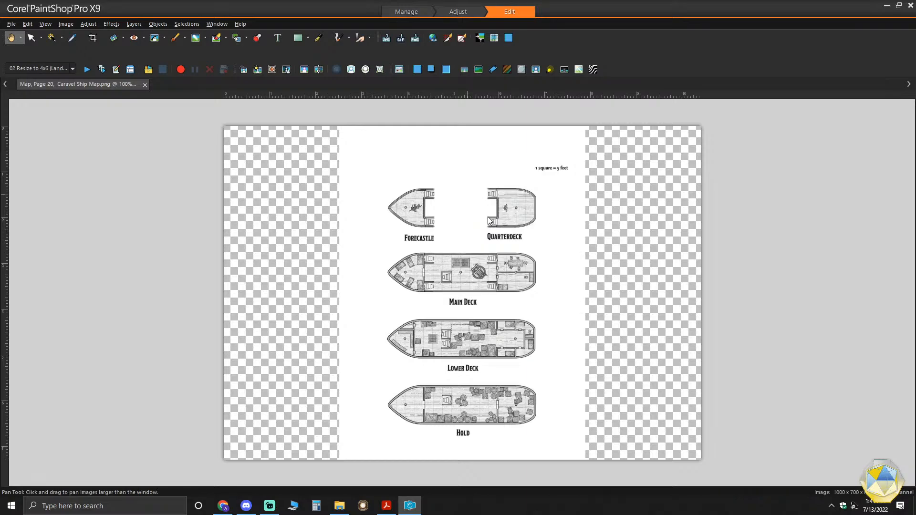
{"action": "left_click", "coordinate": [223, 505]}
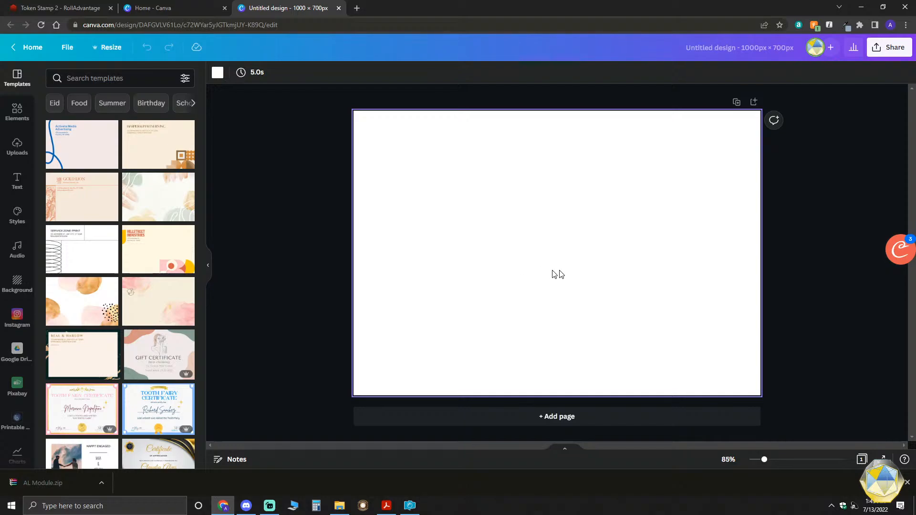
{"action": "key", "text": "ctrl+v"}
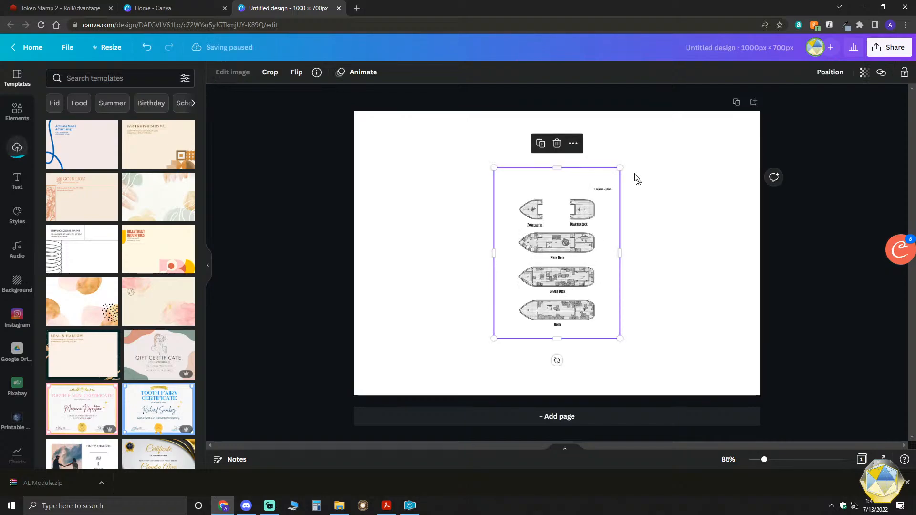
- Enlarge the pasted ship map proportionally to nearly the page's full height and centre it on the page
{"action": "left_click_drag", "start_coordinate": [620, 167], "coordinate": [659, 115]}
{"action": "left_click_drag", "start_coordinate": [575, 339], "coordinate": [450, 390]}
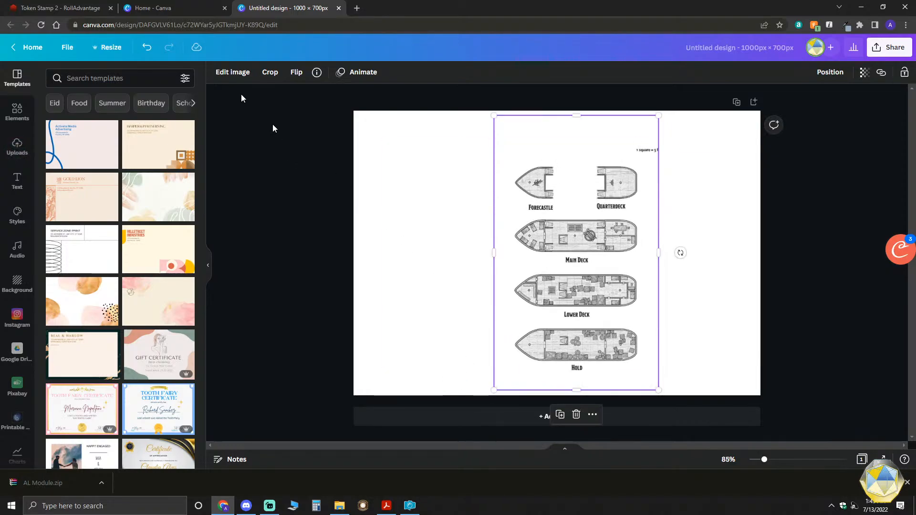
{"action": "left_click", "coordinate": [146, 47]}
{"action": "left_click", "coordinate": [697, 311]}
{"action": "left_click", "coordinate": [612, 291]}
{"action": "left_click_drag", "start_coordinate": [658, 339], "coordinate": [694, 388]}
{"action": "left_click_drag", "start_coordinate": [613, 297], "coordinate": [577, 300]}
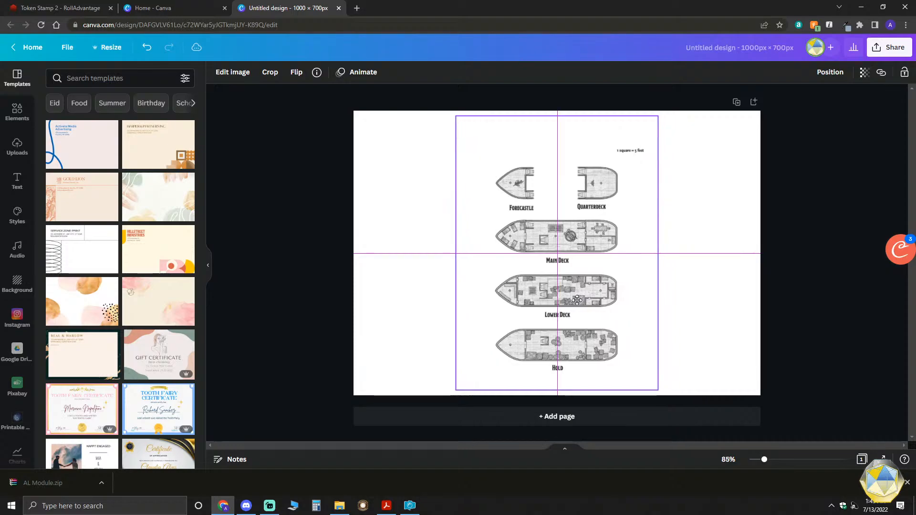
{"action": "left_click", "coordinate": [687, 264]}
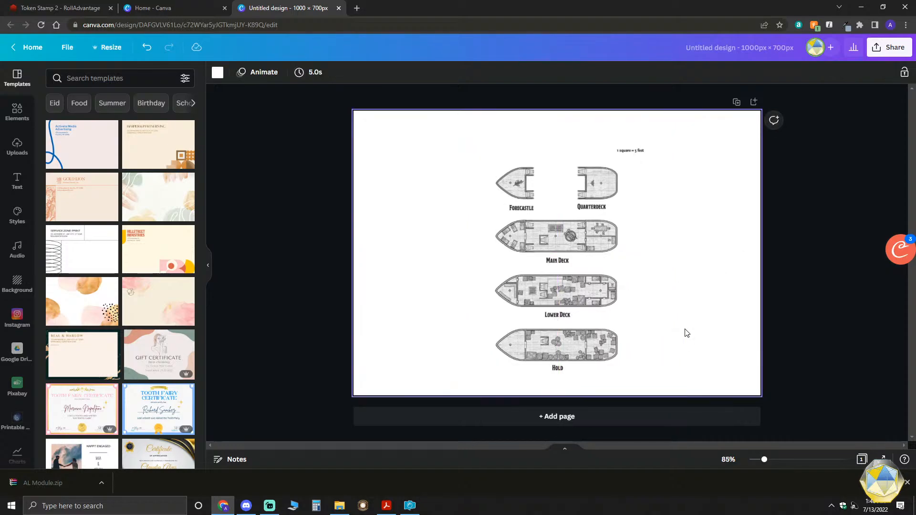
- Enlarge the ship map slightly so that it spans the page from its upper edge to its lower edge
{"action": "scroll", "coordinate": [667, 323], "scroll_direction": "up", "scroll_amount": 6}
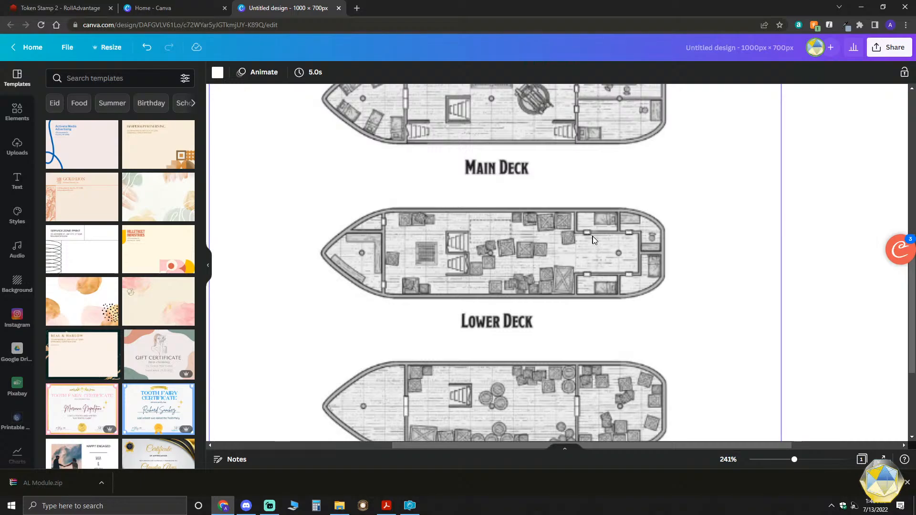
{"action": "scroll", "coordinate": [593, 275], "scroll_direction": "down", "scroll_amount": 6}
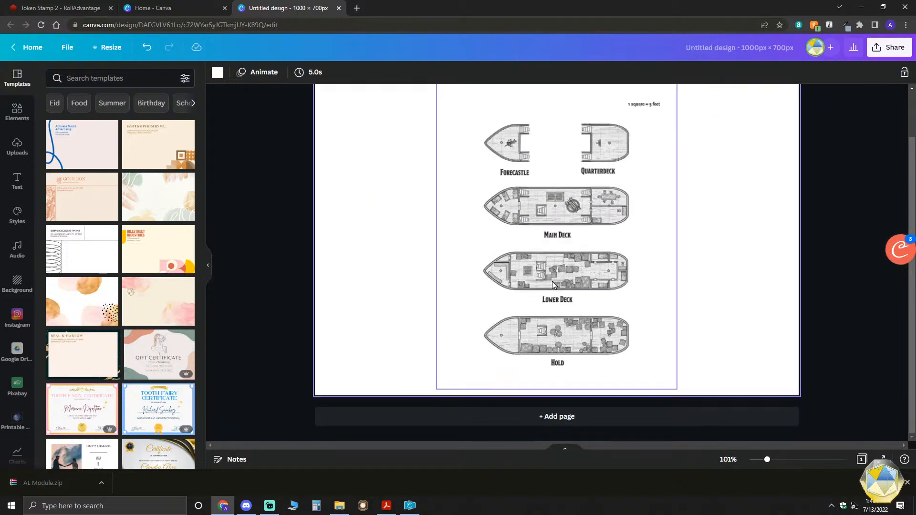
{"action": "scroll", "coordinate": [652, 286], "scroll_direction": "up", "scroll_amount": 1}
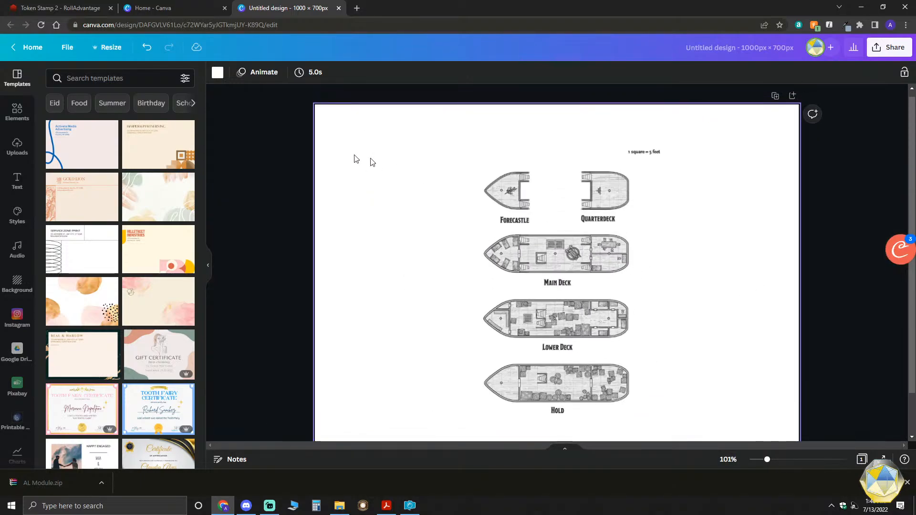
{"action": "left_click", "coordinate": [659, 120]}
{"action": "left_click_drag", "start_coordinate": [679, 110], "coordinate": [683, 105]}
{"action": "scroll", "coordinate": [696, 292], "scroll_direction": "down", "scroll_amount": 1}
{"action": "left_click_drag", "start_coordinate": [682, 389], "coordinate": [686, 395]}
{"action": "scroll", "coordinate": [728, 363], "scroll_direction": "up", "scroll_amount": 1}
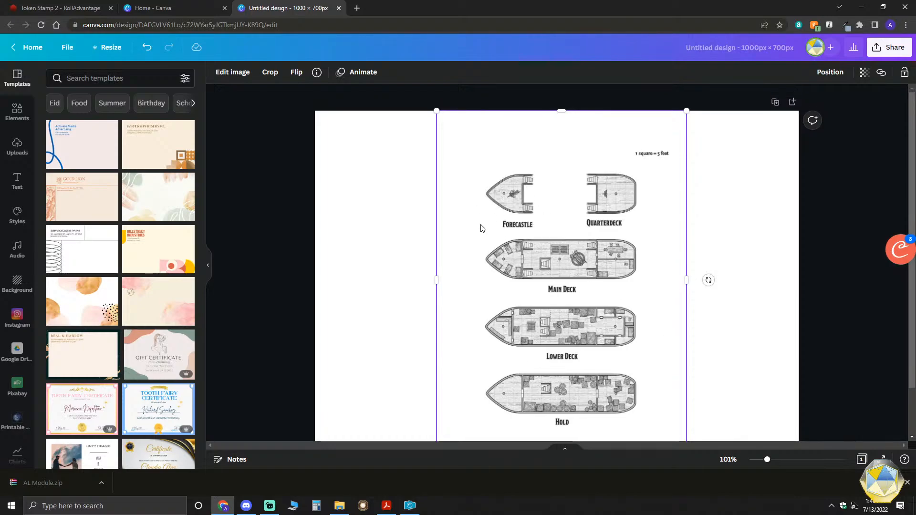
{"action": "left_click", "coordinate": [347, 284]}
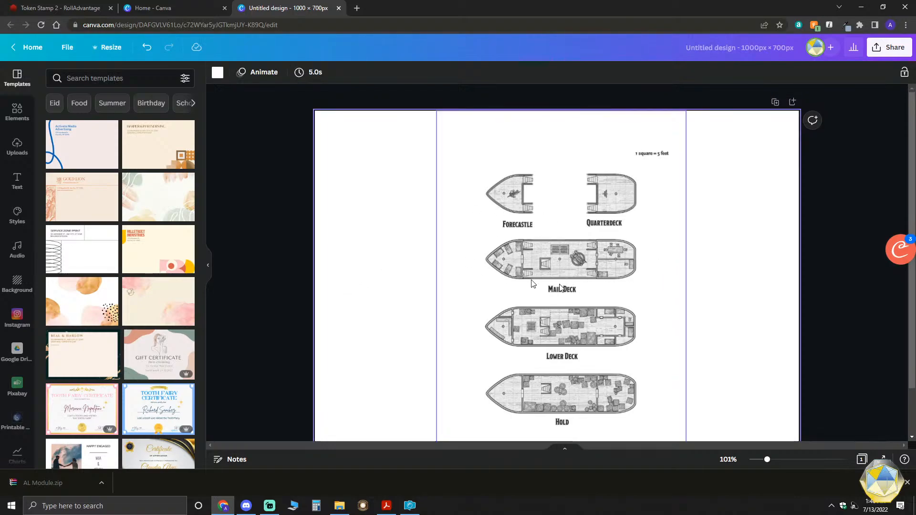
- Remove the background of the ship map image with the Background Remover
{"action": "left_click", "coordinate": [517, 198]}
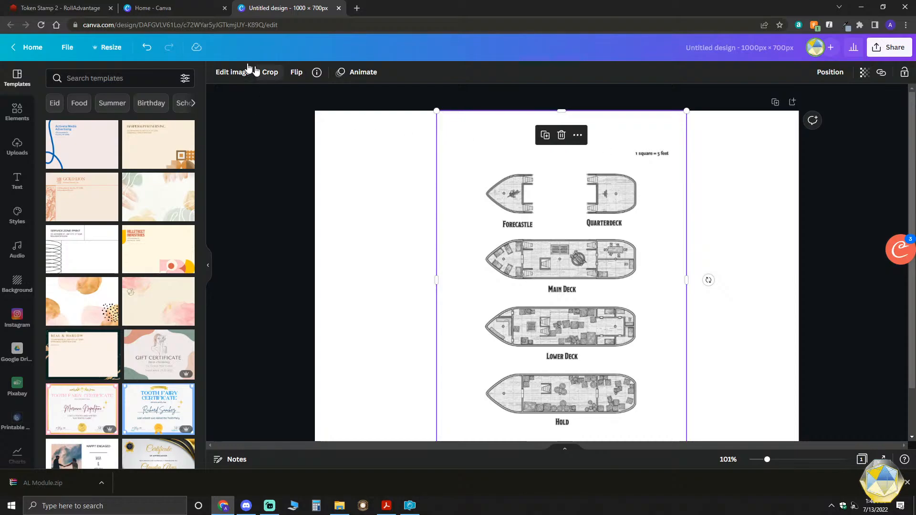
{"action": "left_click", "coordinate": [232, 72]}
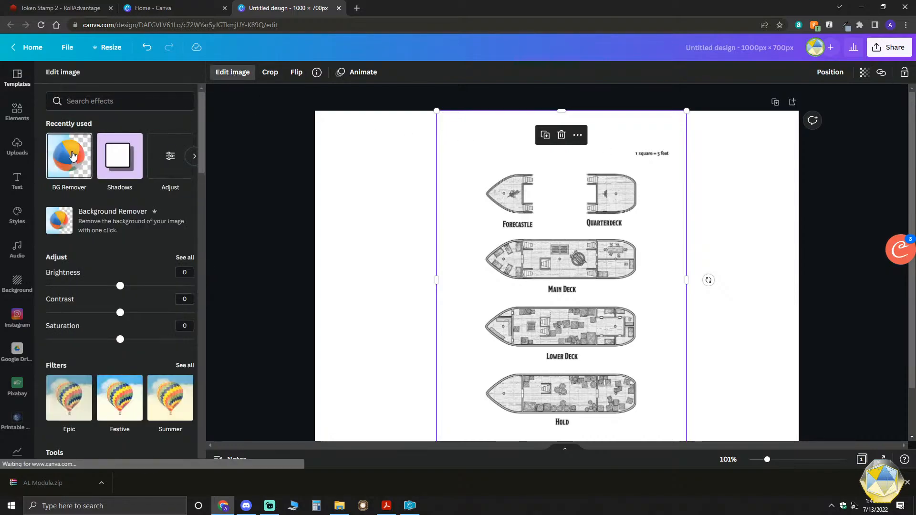
{"action": "left_click", "coordinate": [71, 156]}
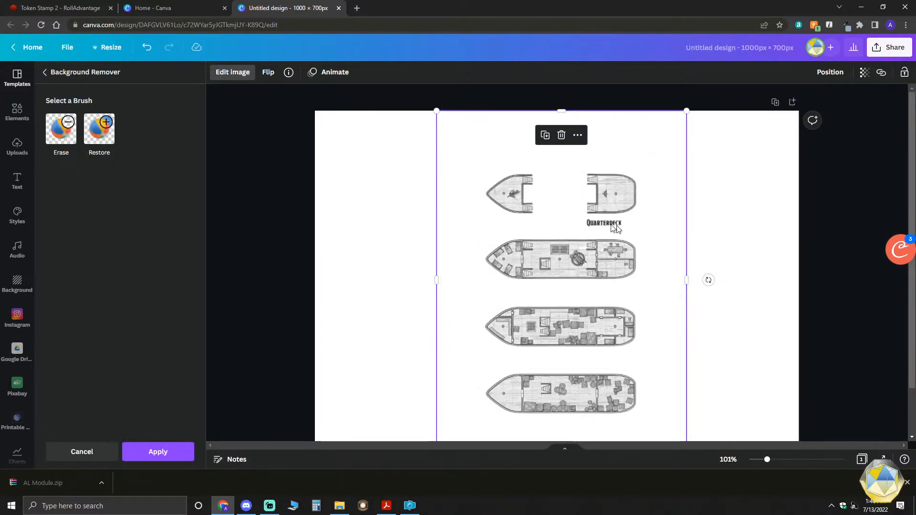
{"action": "scroll", "coordinate": [605, 310], "scroll_direction": "down", "scroll_amount": 2}
{"action": "scroll", "coordinate": [604, 320], "scroll_direction": "up", "scroll_amount": 2}
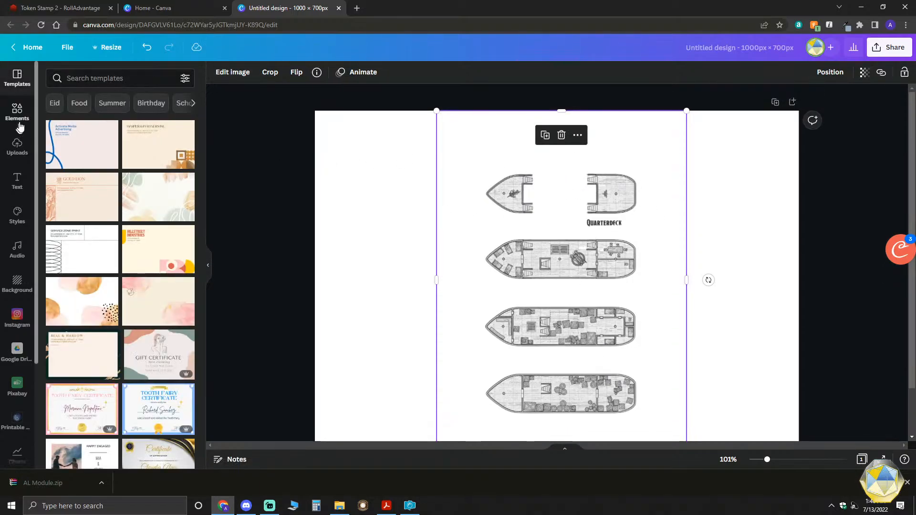
{"action": "scroll", "coordinate": [22, 337], "scroll_direction": "down", "scroll_amount": 1}
{"action": "scroll", "coordinate": [16, 355], "scroll_direction": "down", "scroll_amount": 1}
{"action": "scroll", "coordinate": [21, 347], "scroll_direction": "down", "scroll_amount": 2}
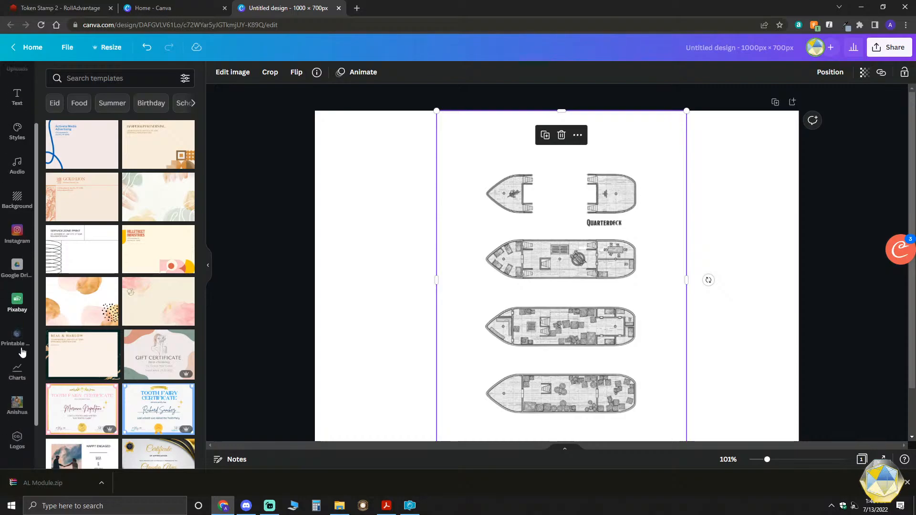
{"action": "scroll", "coordinate": [23, 393], "scroll_direction": "up", "scroll_amount": 3}
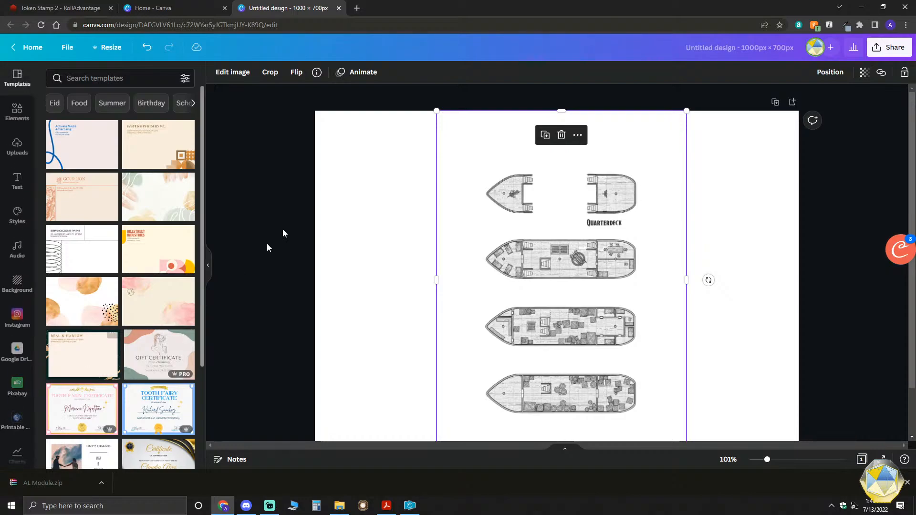
{"action": "left_click", "coordinate": [372, 170]}
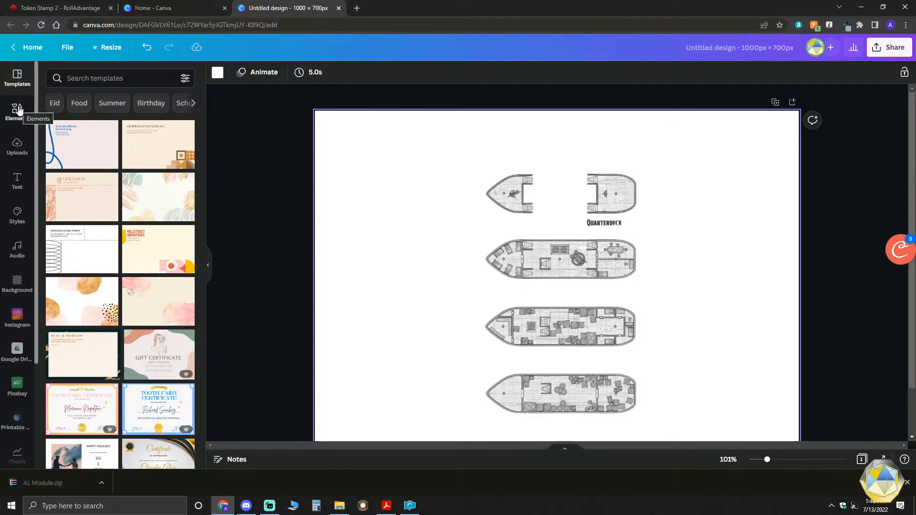
- Add the compass rose image from the uploads, shrink it and place it in the page's upper-left corner
{"action": "left_click", "coordinate": [14, 148]}
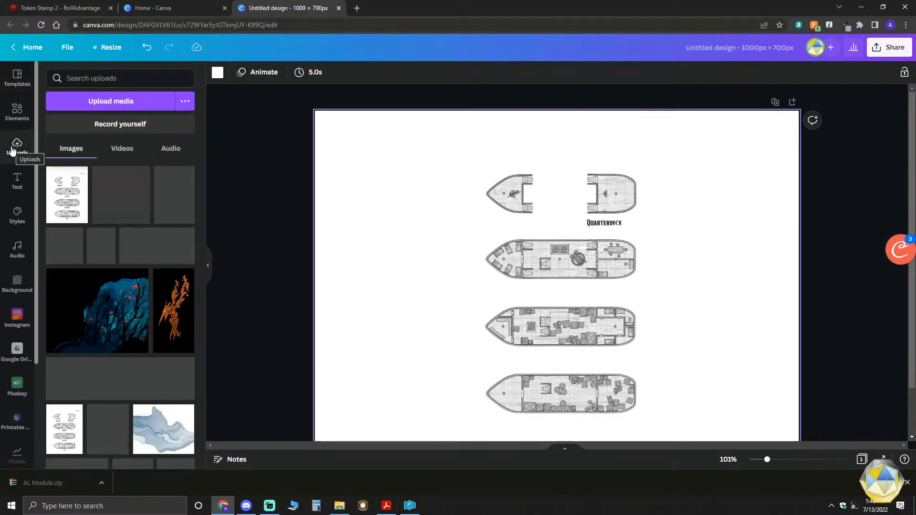
{"action": "scroll", "coordinate": [144, 244], "scroll_direction": "down", "scroll_amount": 5}
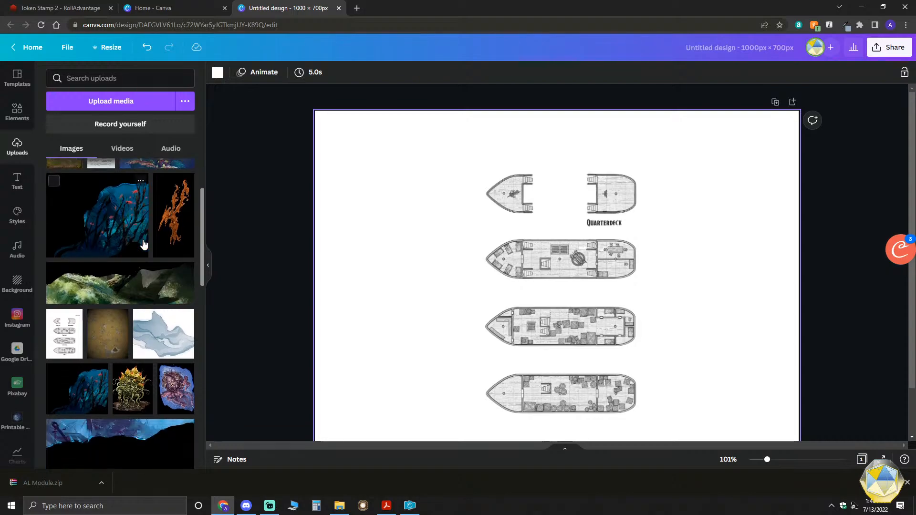
{"action": "scroll", "coordinate": [142, 245], "scroll_direction": "down", "scroll_amount": 4}
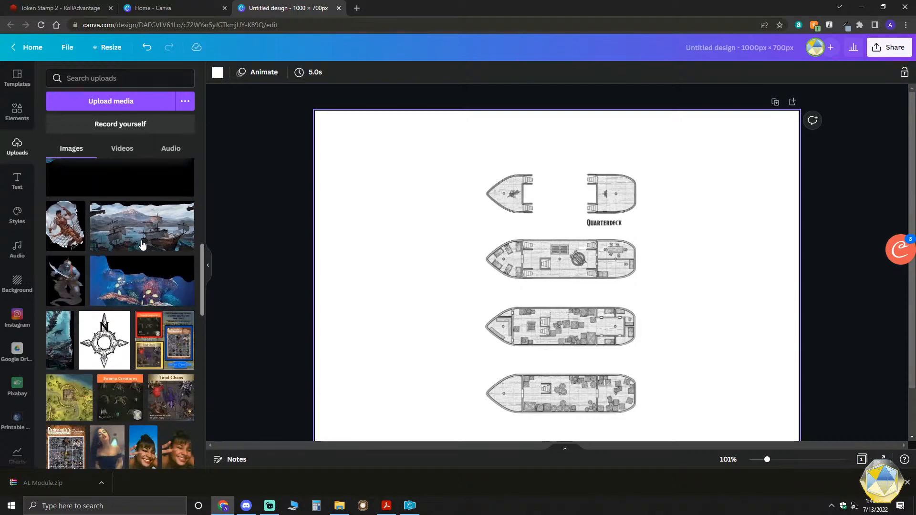
{"action": "left_click", "coordinate": [104, 339]}
{"action": "left_click_drag", "start_coordinate": [558, 282], "coordinate": [398, 199]}
{"action": "left_click_drag", "start_coordinate": [471, 288], "coordinate": [402, 210]}
{"action": "left_click_drag", "start_coordinate": [357, 157], "coordinate": [363, 161]}
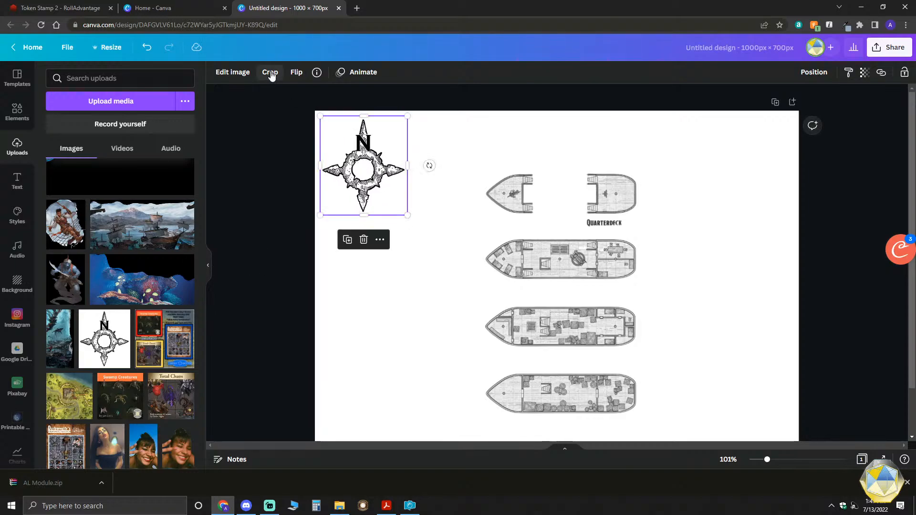
- Remove the background of the compass rose image with the Background Remover
{"action": "left_click", "coordinate": [231, 79]}
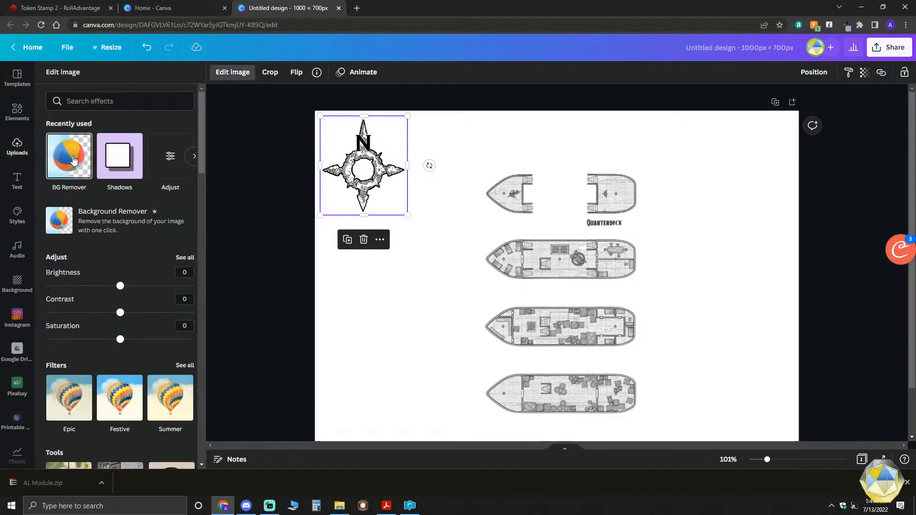
{"action": "left_click", "coordinate": [73, 160]}
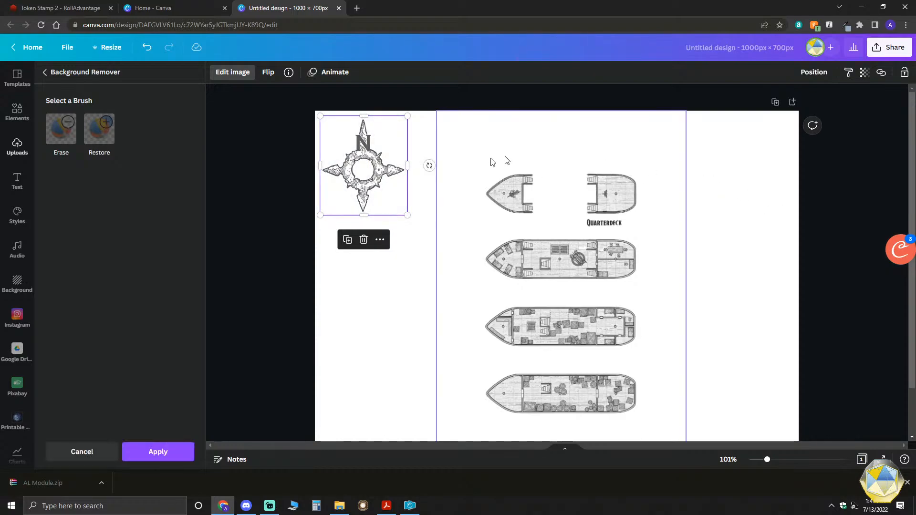
{"action": "left_click", "coordinate": [458, 290]}
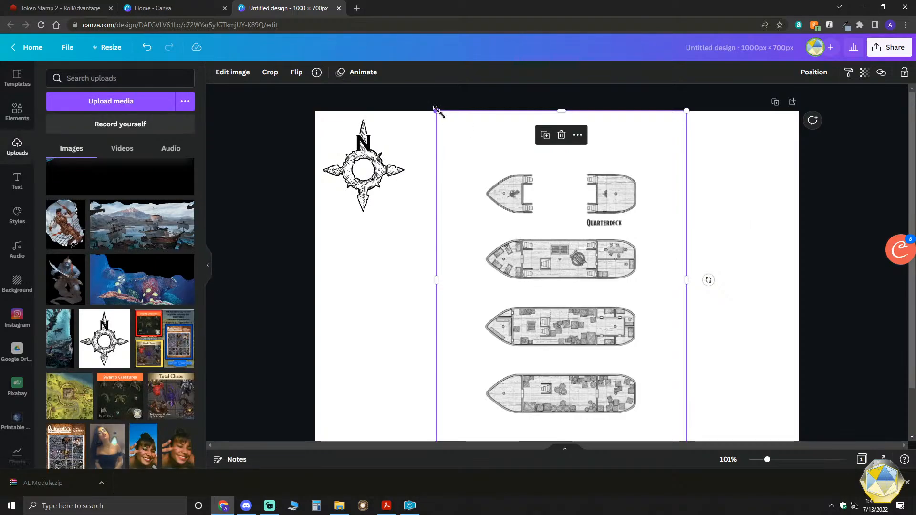
- Enlarge the ship map until its blank margins extend past the page's upper and lower edges, and centre it horizontally
{"action": "left_click_drag", "start_coordinate": [435, 110], "coordinate": [395, 65]}
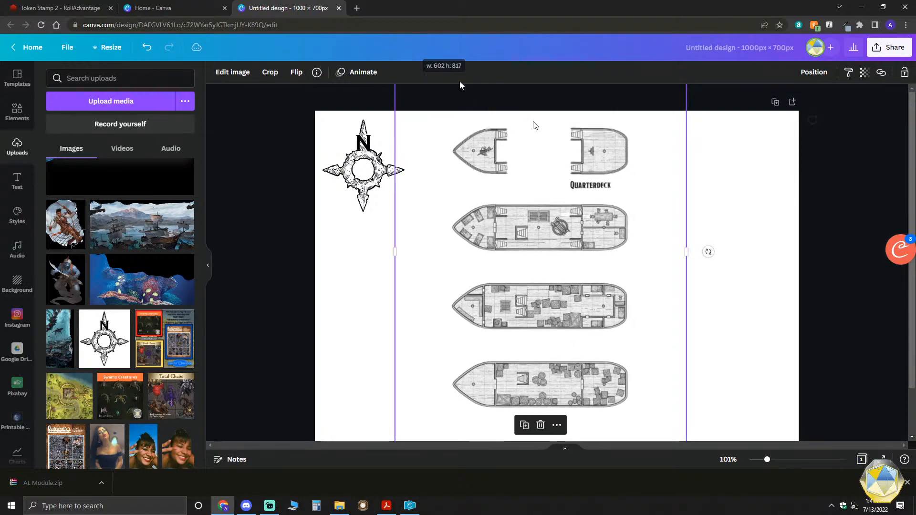
{"action": "scroll", "coordinate": [785, 338], "scroll_direction": "down", "scroll_amount": 1}
{"action": "scroll", "coordinate": [785, 339], "scroll_direction": "down", "scroll_amount": 1}
{"action": "left_click_drag", "start_coordinate": [686, 397], "coordinate": [725, 429]}
{"action": "scroll", "coordinate": [732, 387], "scroll_direction": "up", "scroll_amount": 1}
{"action": "left_click_drag", "start_coordinate": [570, 321], "coordinate": [575, 318]}
{"action": "scroll", "coordinate": [614, 340], "scroll_direction": "down", "scroll_amount": 1}
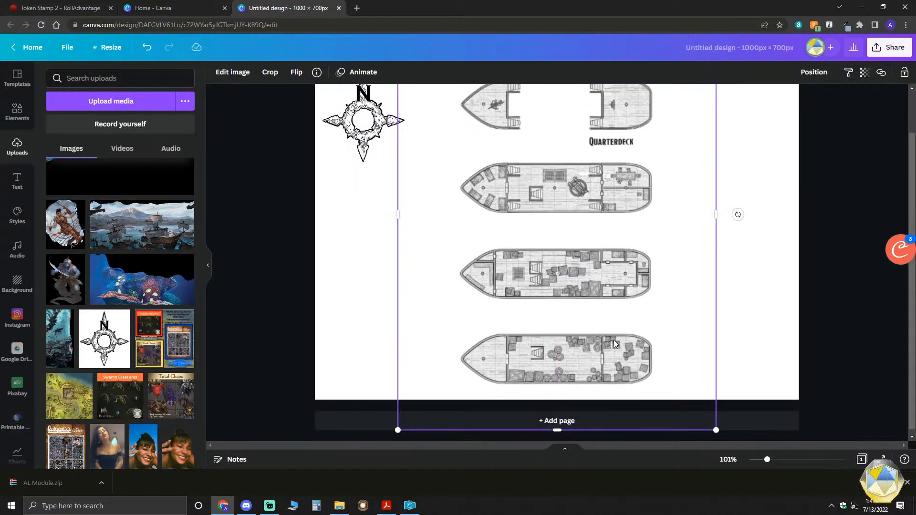
{"action": "left_click", "coordinate": [762, 366]}
{"action": "scroll", "coordinate": [628, 376], "scroll_direction": "up", "scroll_amount": 1}
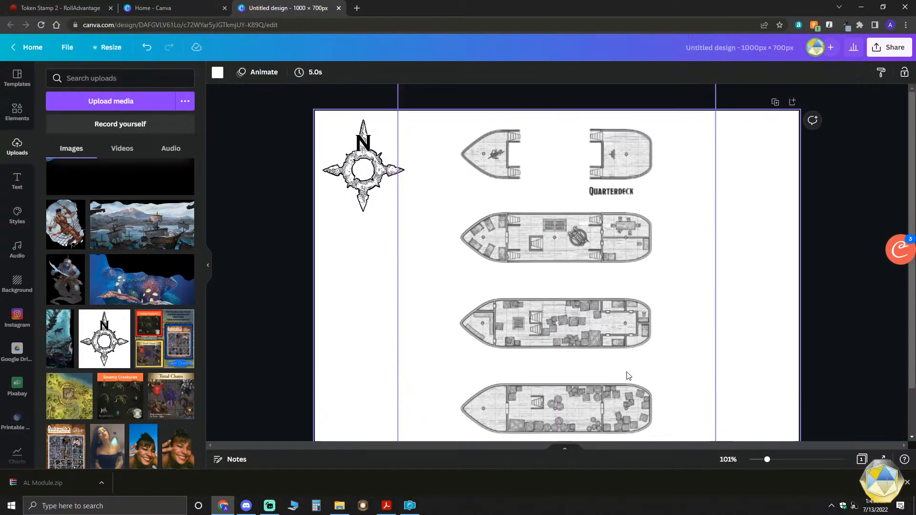
- Enlarge the ship map slightly and re-centre it on the page with all four rows of decks inside the page edges
{"action": "scroll", "coordinate": [611, 298], "scroll_direction": "down", "scroll_amount": 1}
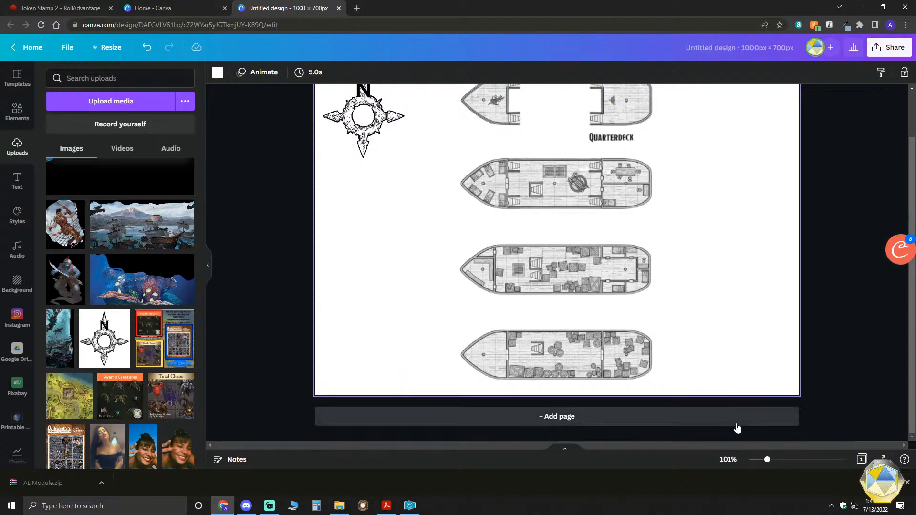
{"action": "left_click", "coordinate": [685, 371]}
{"action": "left_click_drag", "start_coordinate": [716, 426], "coordinate": [726, 435]}
{"action": "scroll", "coordinate": [665, 319], "scroll_direction": "up", "scroll_amount": 1}
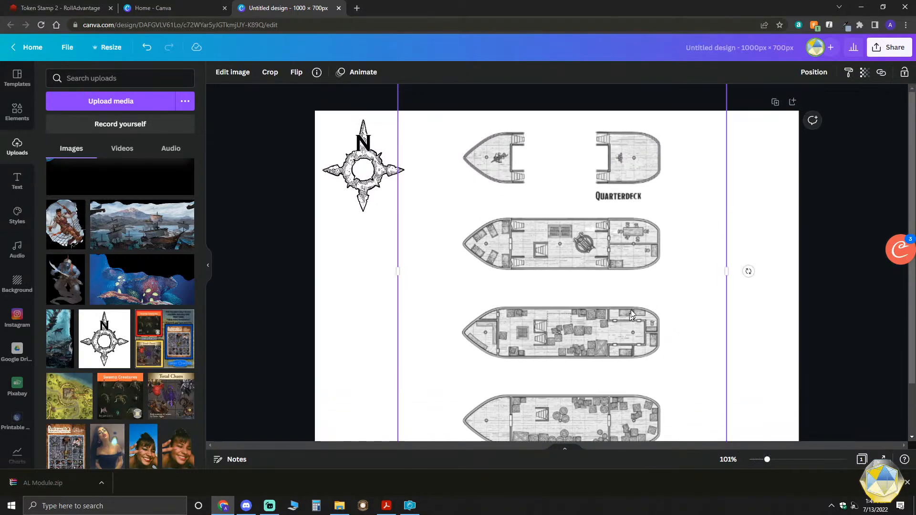
{"action": "mouse_move", "coordinate": [538, 153]}
{"action": "left_mouse_down"}
{"action": "mouse_move", "coordinate": [526, 144]}
{"action": "mouse_move", "coordinate": [533, 146]}
{"action": "left_mouse_up"}
{"action": "scroll", "coordinate": [715, 305], "scroll_direction": "down", "scroll_amount": 1}
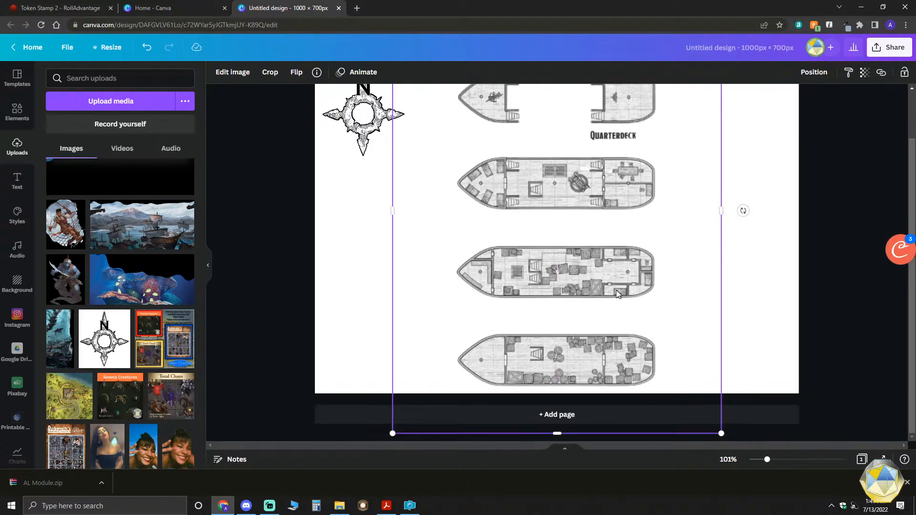
{"action": "scroll", "coordinate": [620, 291], "scroll_direction": "up", "scroll_amount": 1}
{"action": "mouse_move", "coordinate": [579, 289]}
{"action": "left_mouse_down"}
{"action": "mouse_move", "coordinate": [572, 266]}
{"action": "mouse_move", "coordinate": [572, 276]}
{"action": "left_mouse_up"}
{"action": "left_click", "coordinate": [761, 275]}
{"action": "scroll", "coordinate": [778, 296], "scroll_direction": "down", "scroll_amount": 1}
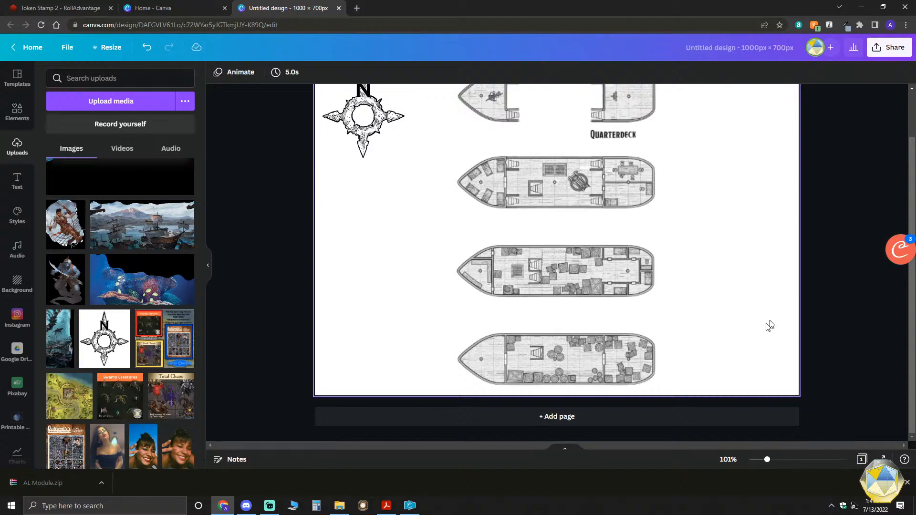
{"action": "scroll", "coordinate": [771, 325], "scroll_direction": "up", "scroll_amount": 1}
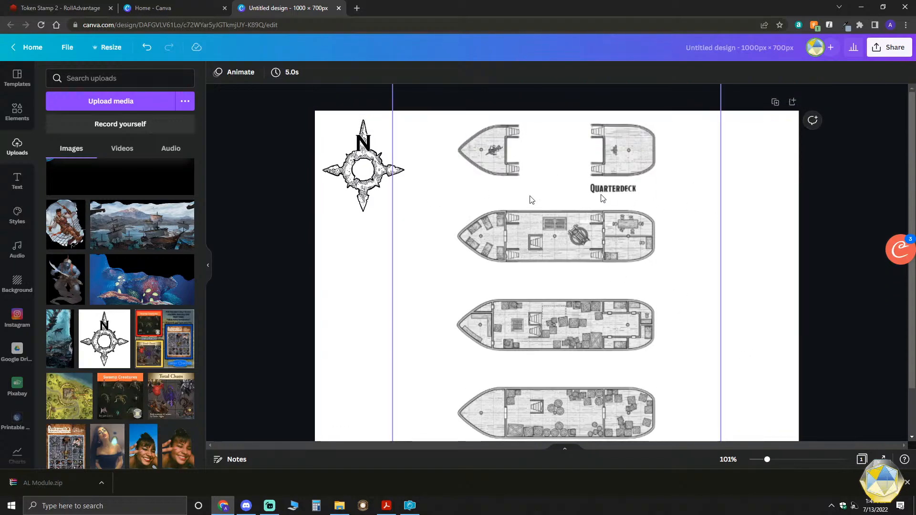
- Set the transparency of the compass rose to 60
{"action": "left_click", "coordinate": [337, 166]}
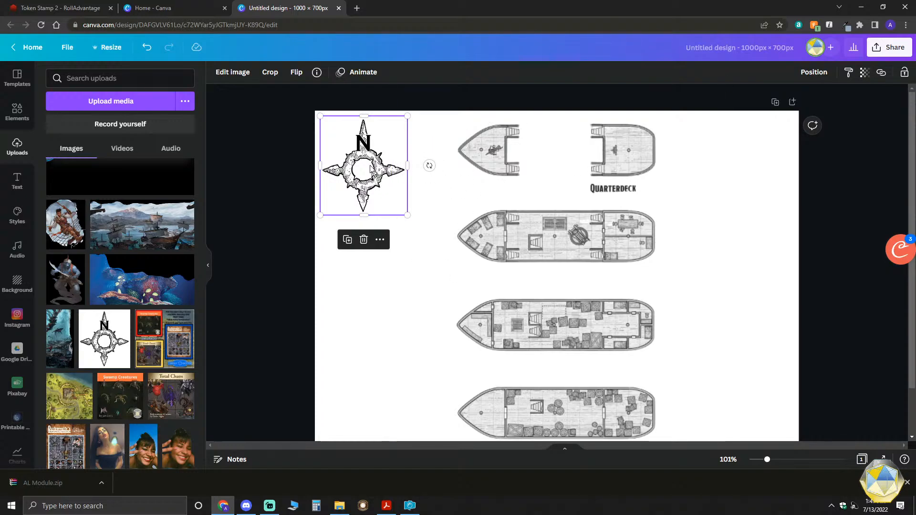
{"action": "scroll", "coordinate": [540, 281], "scroll_direction": "down", "scroll_amount": 1}
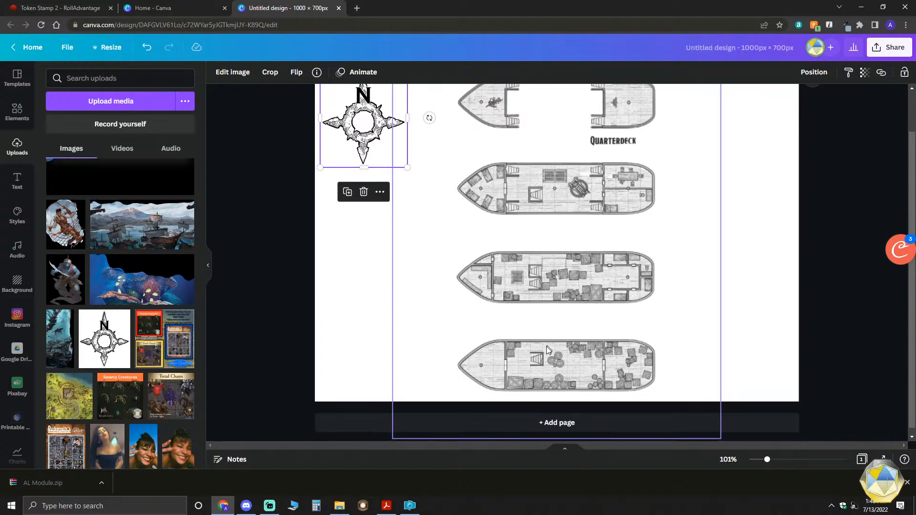
{"action": "scroll", "coordinate": [586, 301], "scroll_direction": "up", "scroll_amount": 1}
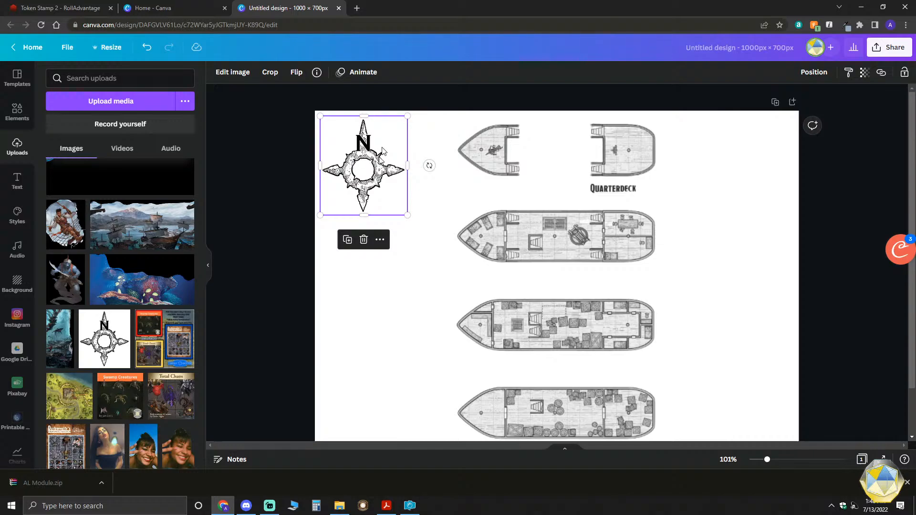
{"action": "left_click", "coordinate": [866, 73]}
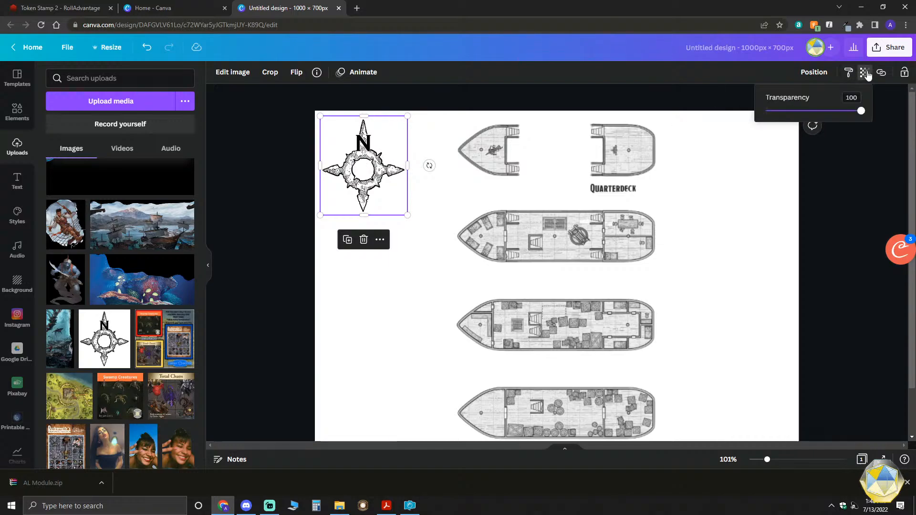
{"action": "left_click_drag", "start_coordinate": [859, 111], "coordinate": [824, 121]}
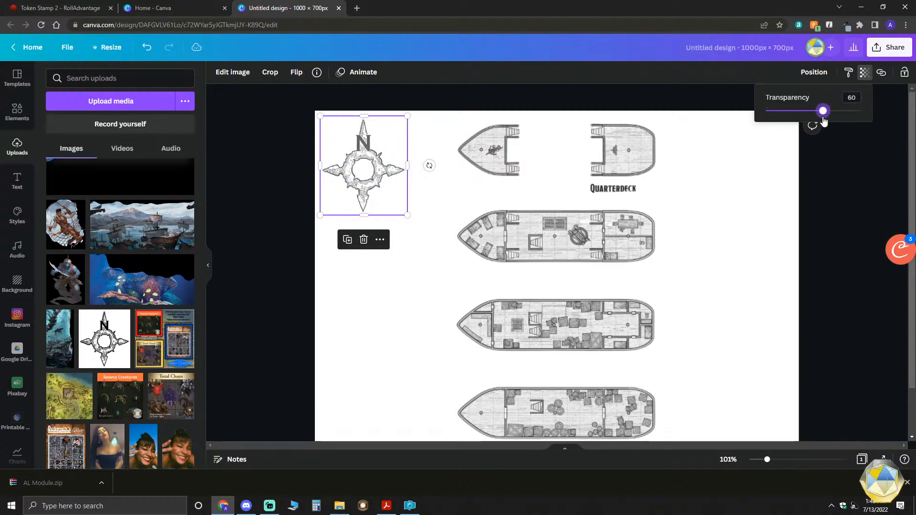
{"action": "left_click", "coordinate": [831, 192]}
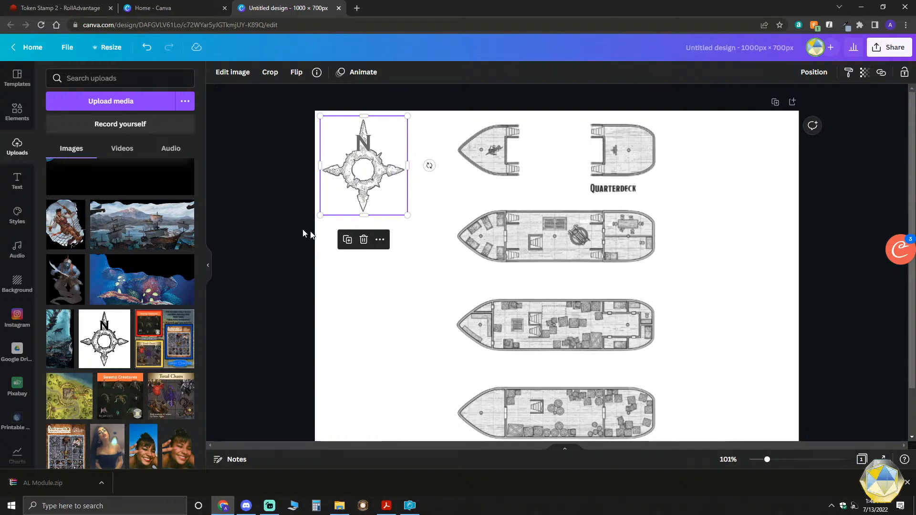
{"action": "left_click", "coordinate": [287, 229]}
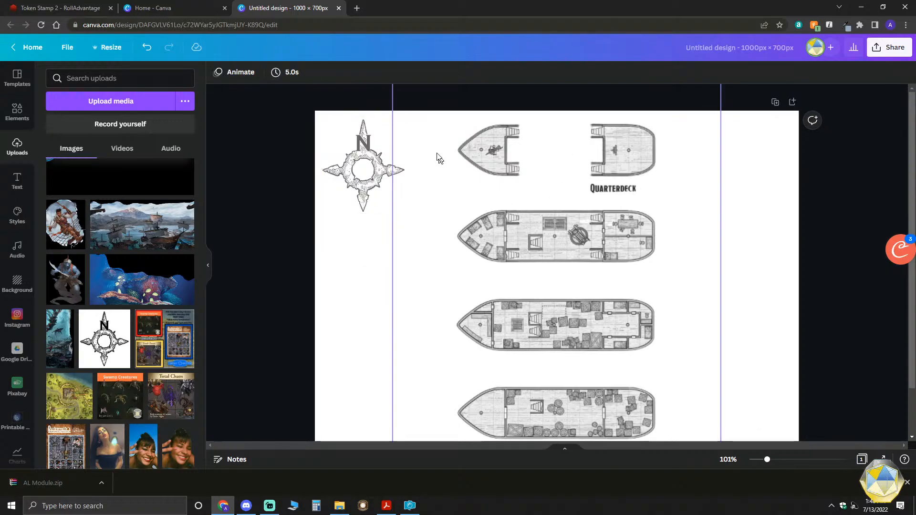
- Change the transparency of the compass rose to 71
{"action": "left_click", "coordinate": [351, 150]}
{"action": "left_click", "coordinate": [864, 72]}
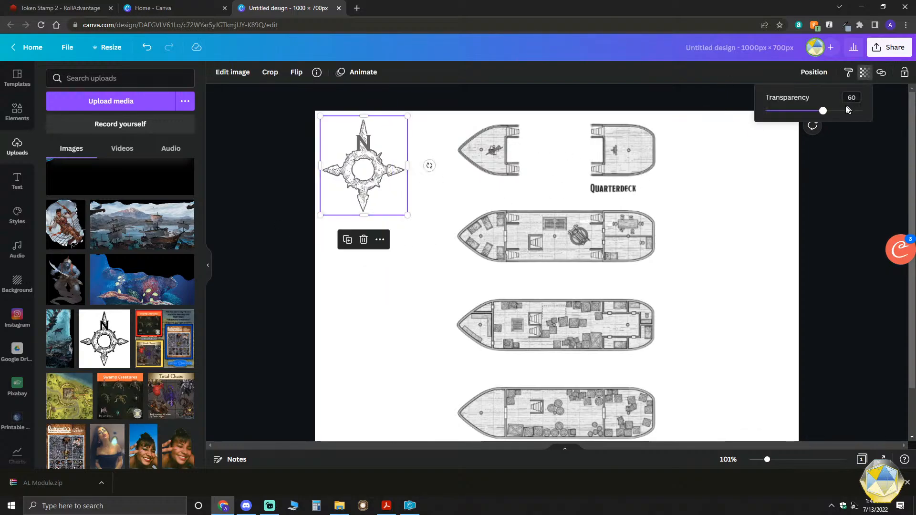
{"action": "left_click_drag", "start_coordinate": [825, 114], "coordinate": [834, 113]}
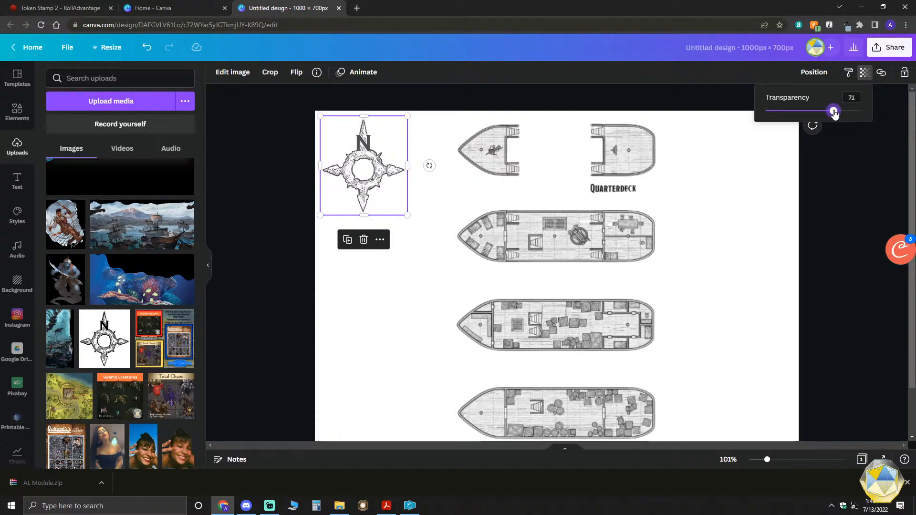
{"action": "left_click", "coordinate": [874, 179]}
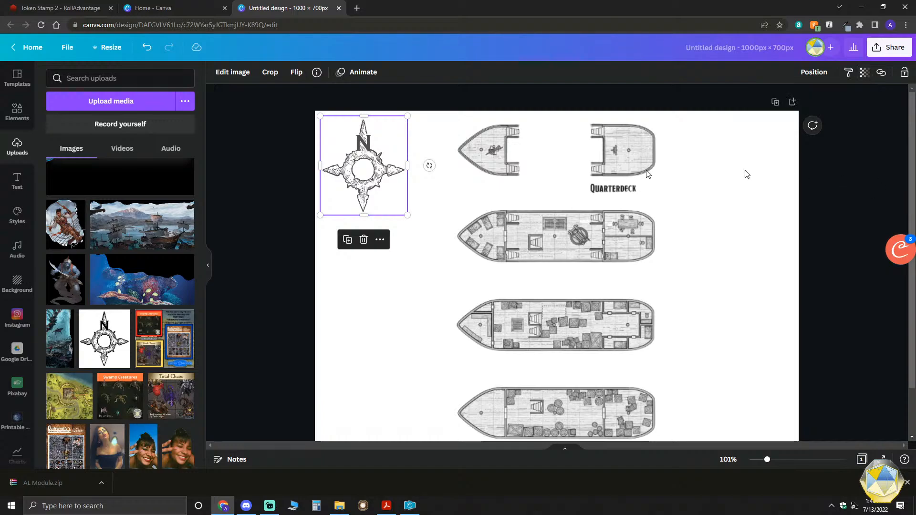
{"action": "left_click", "coordinate": [507, 154]}
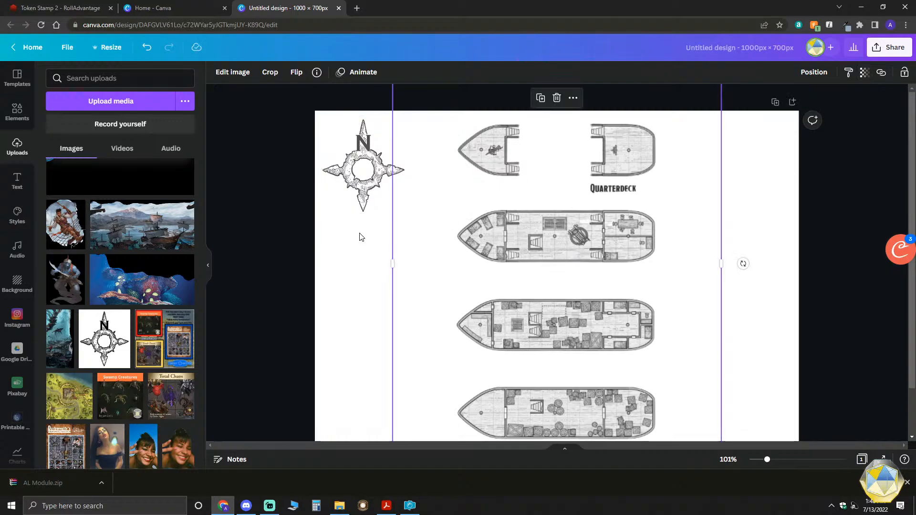
{"action": "left_click", "coordinate": [370, 191]}
- Try the underwater coral reef image from the uploads in the page's lower-left corner and delete it again
{"action": "scroll", "coordinate": [166, 301], "scroll_direction": "down", "scroll_amount": 4}
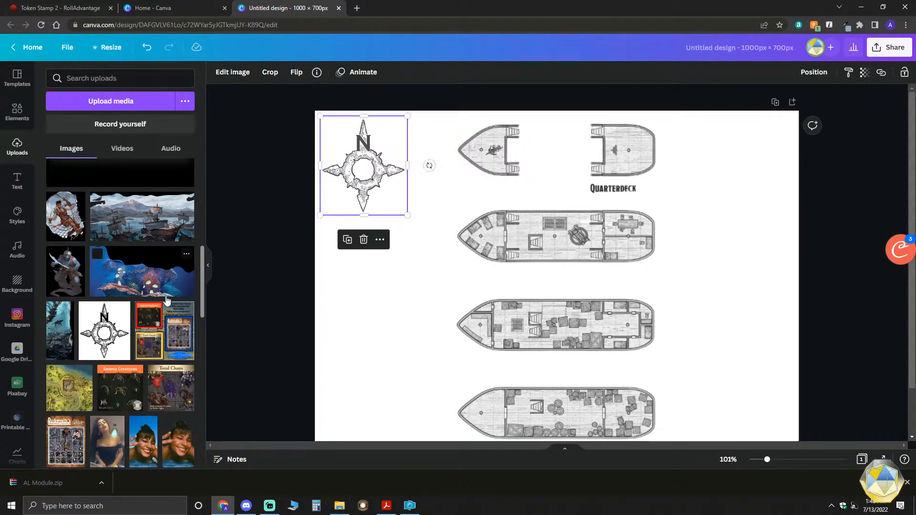
{"action": "scroll", "coordinate": [167, 301], "scroll_direction": "down", "scroll_amount": 5}
{"action": "scroll", "coordinate": [167, 300], "scroll_direction": "up", "scroll_amount": 8}
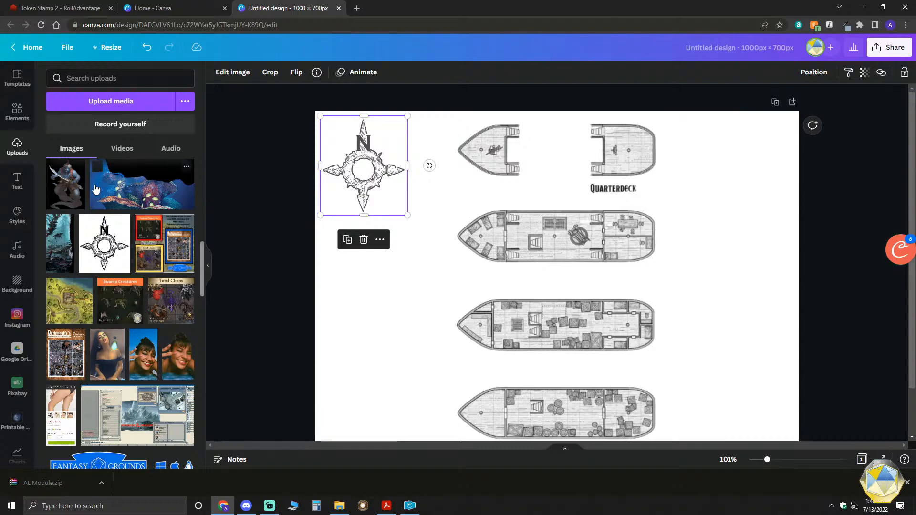
{"action": "left_click_drag", "start_coordinate": [95, 189], "coordinate": [503, 301]}
{"action": "scroll", "coordinate": [503, 302], "scroll_direction": "down", "scroll_amount": 1}
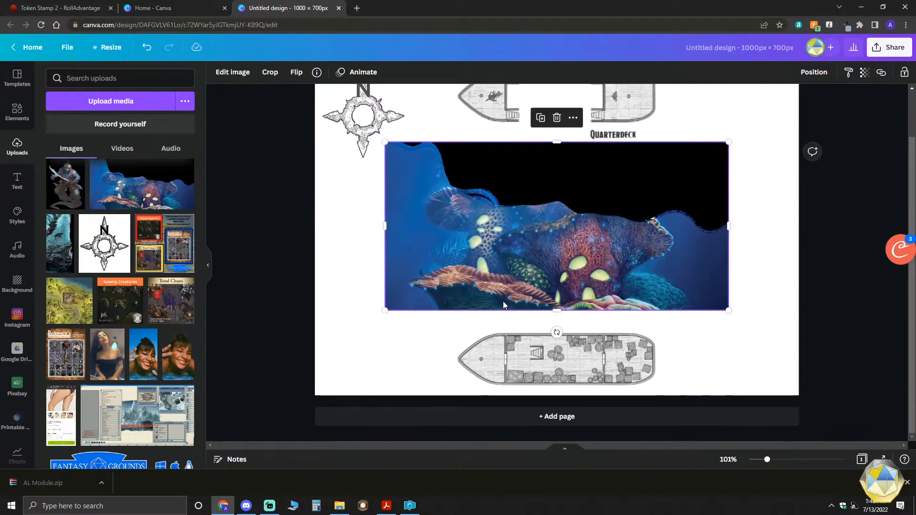
{"action": "left_click_drag", "start_coordinate": [445, 233], "coordinate": [377, 313]}
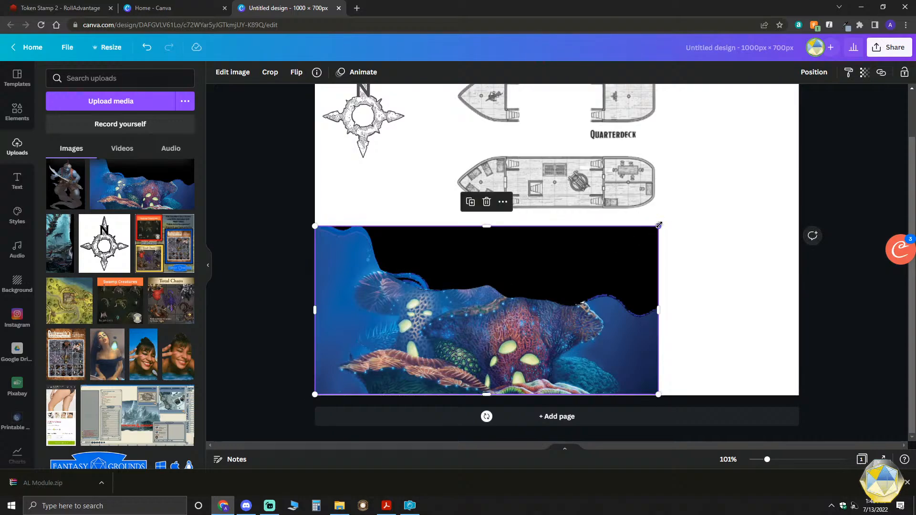
{"action": "key", "text": "Delete"}
- Add the sailing ships harbour image from the uploads, align it to the page's lower-left corner and enlarge it to the full page width
{"action": "scroll", "coordinate": [148, 344], "scroll_direction": "down", "scroll_amount": 5}
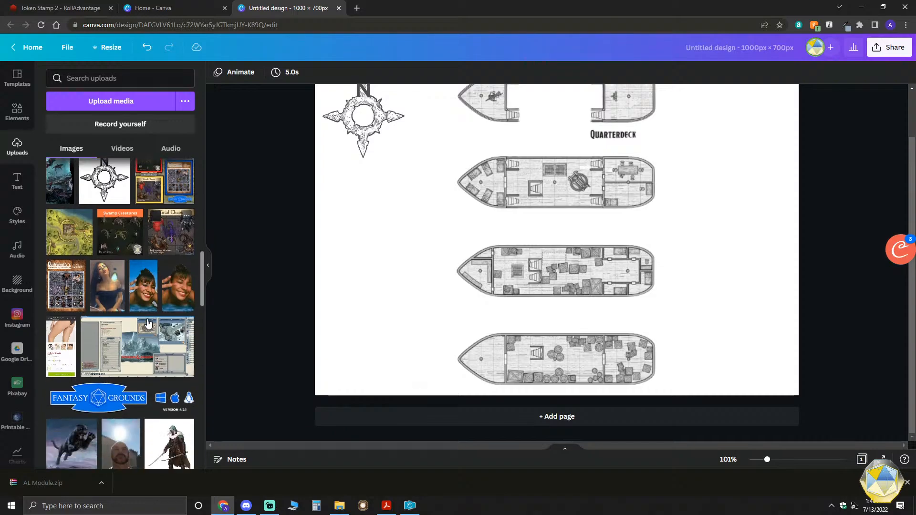
{"action": "scroll", "coordinate": [149, 343], "scroll_direction": "down", "scroll_amount": 5}
{"action": "scroll", "coordinate": [150, 339], "scroll_direction": "up", "scroll_amount": 8}
{"action": "scroll", "coordinate": [148, 335], "scroll_direction": "up", "scroll_amount": 3}
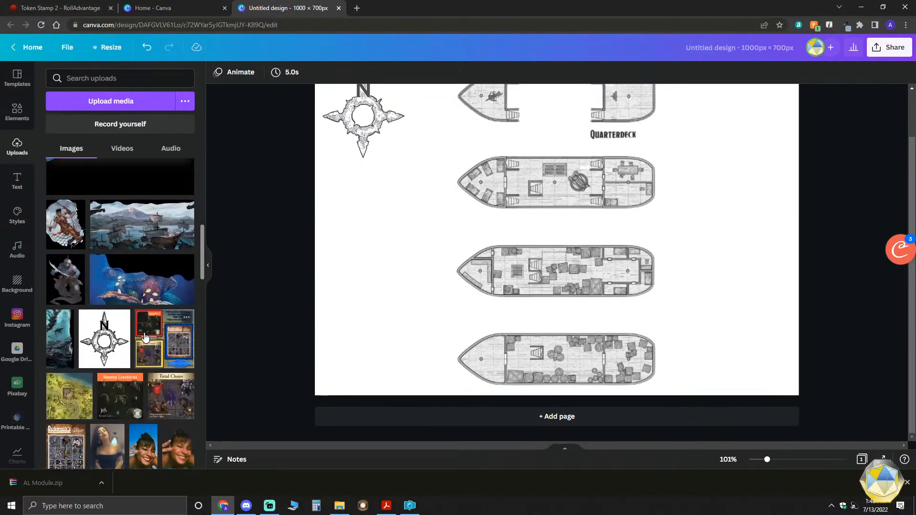
{"action": "left_click", "coordinate": [143, 225]}
{"action": "left_click_drag", "start_coordinate": [561, 246], "coordinate": [490, 329]}
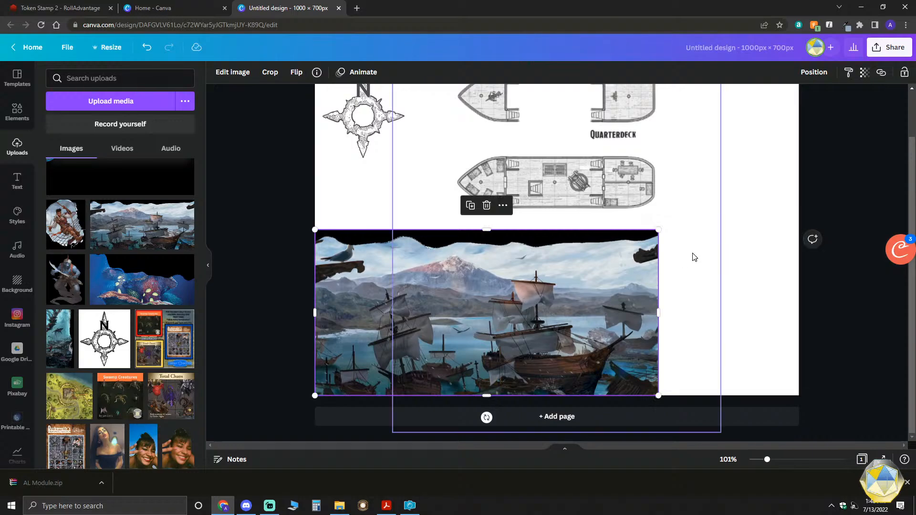
{"action": "left_click_drag", "start_coordinate": [705, 215], "coordinate": [798, 162]}
{"action": "scroll", "coordinate": [595, 344], "scroll_direction": "up", "scroll_amount": 1}
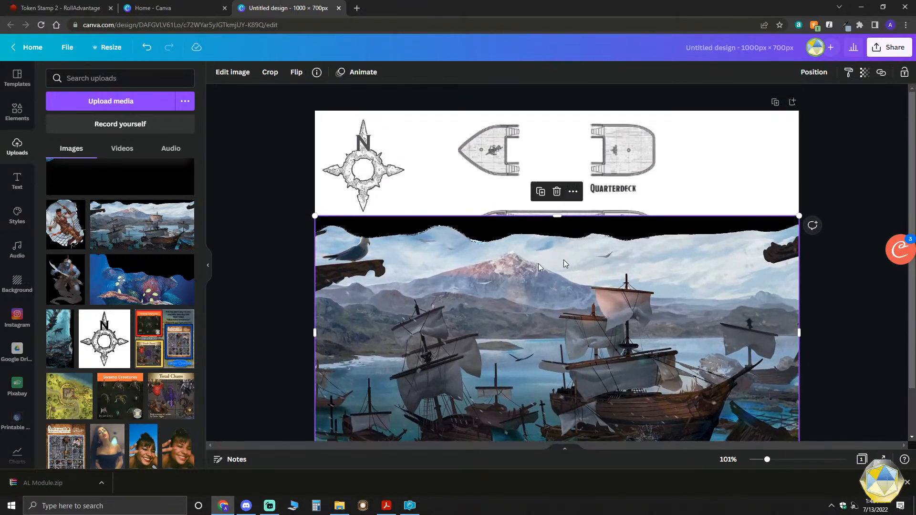
- Try the Background Remover on the sailing ships image, undo it and delete the image from the page
{"action": "left_click", "coordinate": [236, 76]}
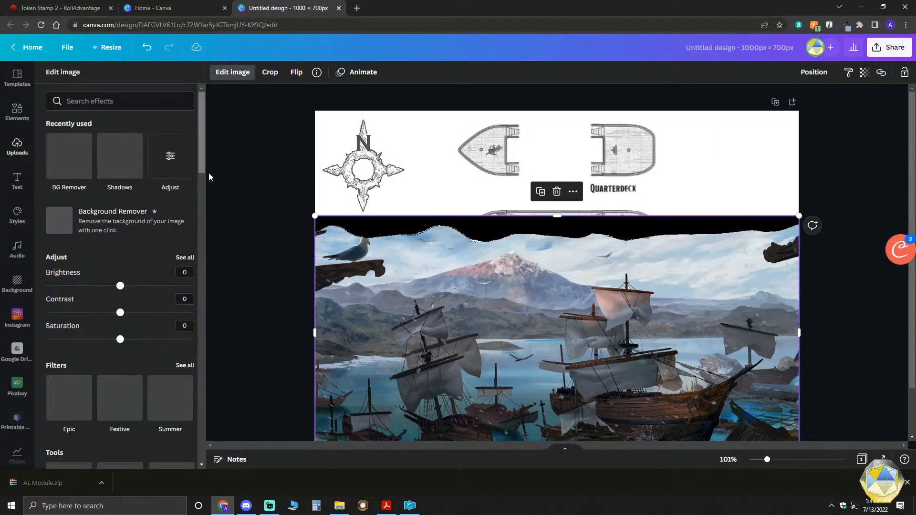
{"action": "left_click", "coordinate": [76, 165]}
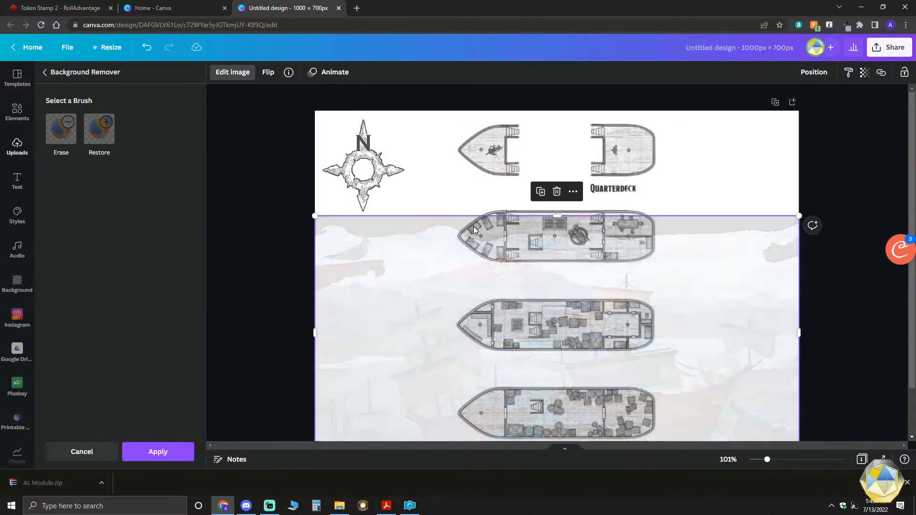
{"action": "scroll", "coordinate": [536, 297], "scroll_direction": "down", "scroll_amount": 2}
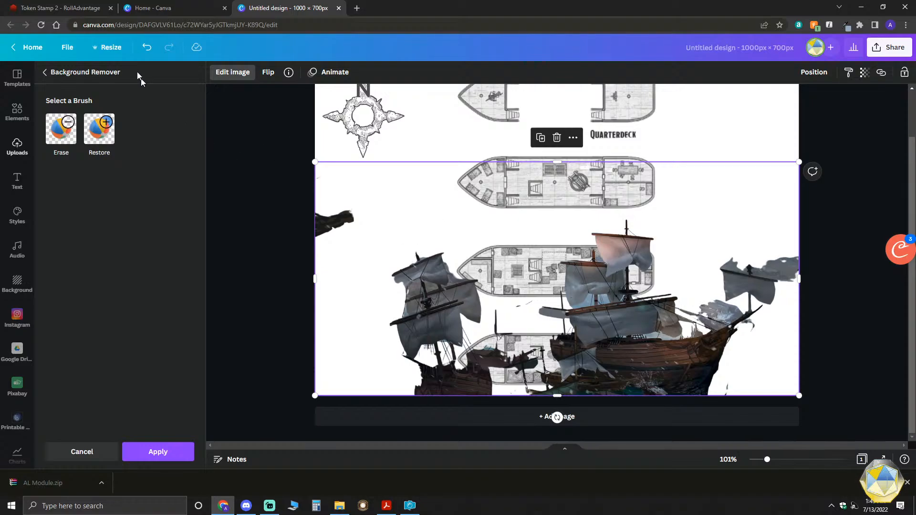
{"action": "left_click", "coordinate": [147, 48]}
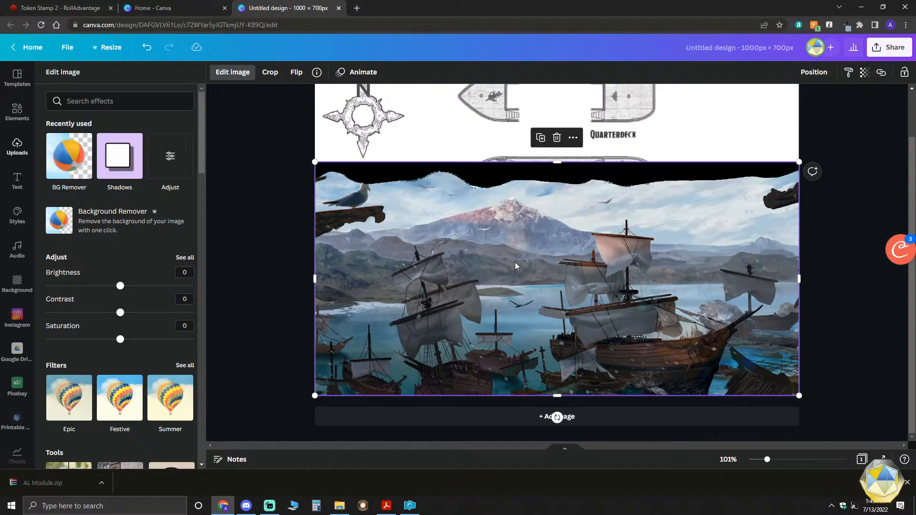
{"action": "key", "text": "Delete"}
- Apply the recently used blue ocean photo with the white boat as the page background
{"action": "scroll", "coordinate": [142, 281], "scroll_direction": "down", "scroll_amount": 2}
{"action": "scroll", "coordinate": [142, 281], "scroll_direction": "down", "scroll_amount": 2}
{"action": "scroll", "coordinate": [65, 281], "scroll_direction": "up", "scroll_amount": 6}
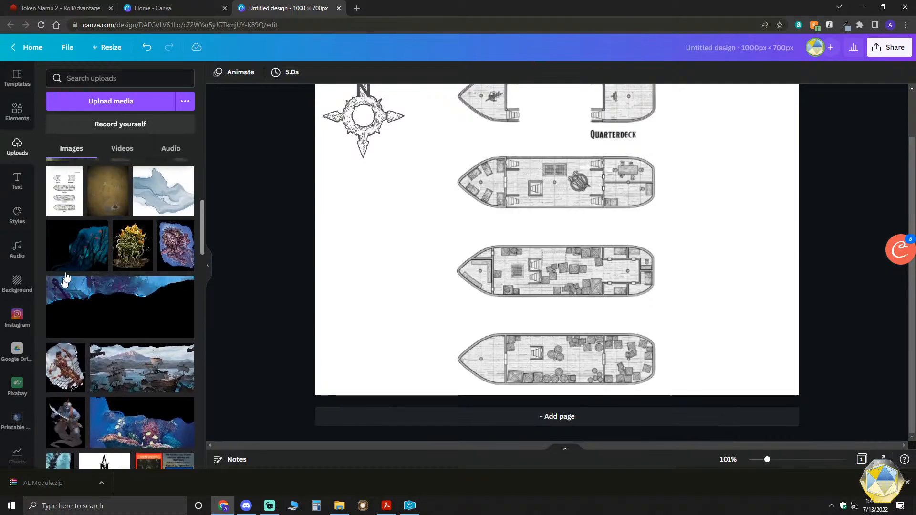
{"action": "scroll", "coordinate": [10, 278], "scroll_direction": "down", "scroll_amount": 3}
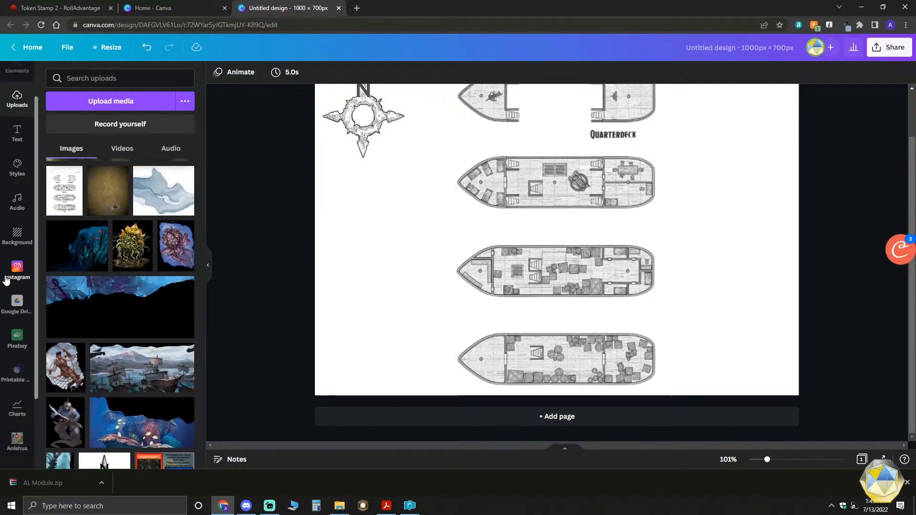
{"action": "left_click", "coordinate": [353, 244]}
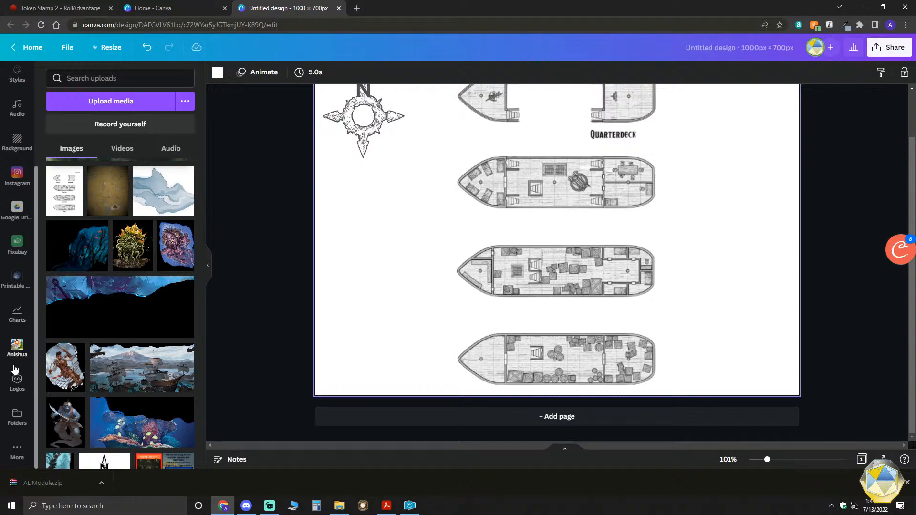
{"action": "scroll", "coordinate": [16, 277], "scroll_direction": "up", "scroll_amount": 3}
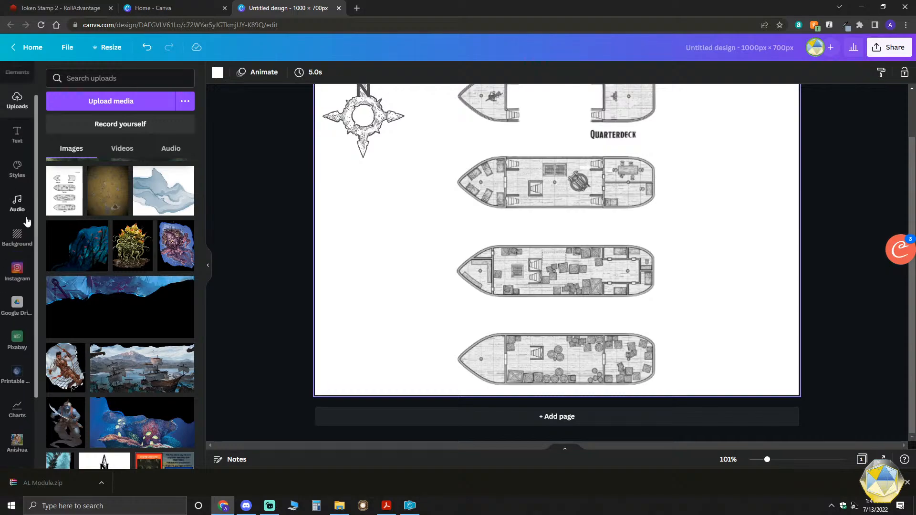
{"action": "left_click", "coordinate": [21, 234]}
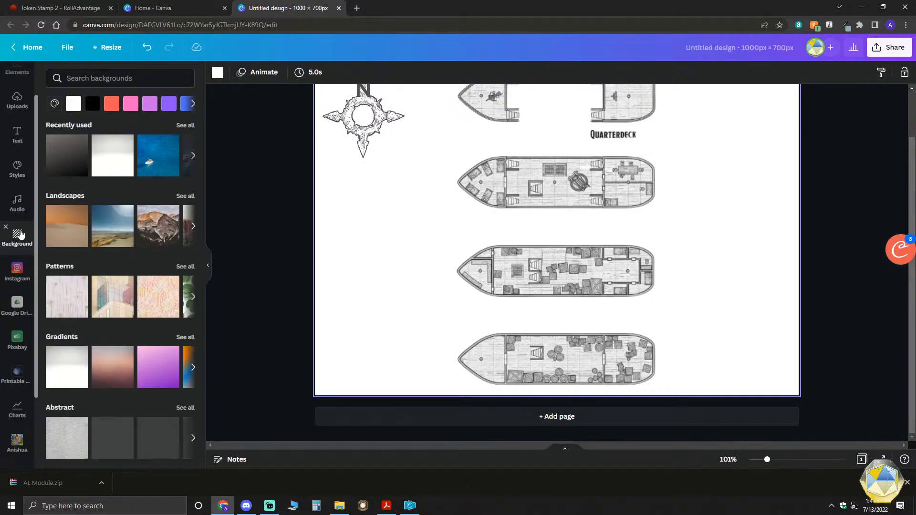
{"action": "left_click", "coordinate": [148, 163]}
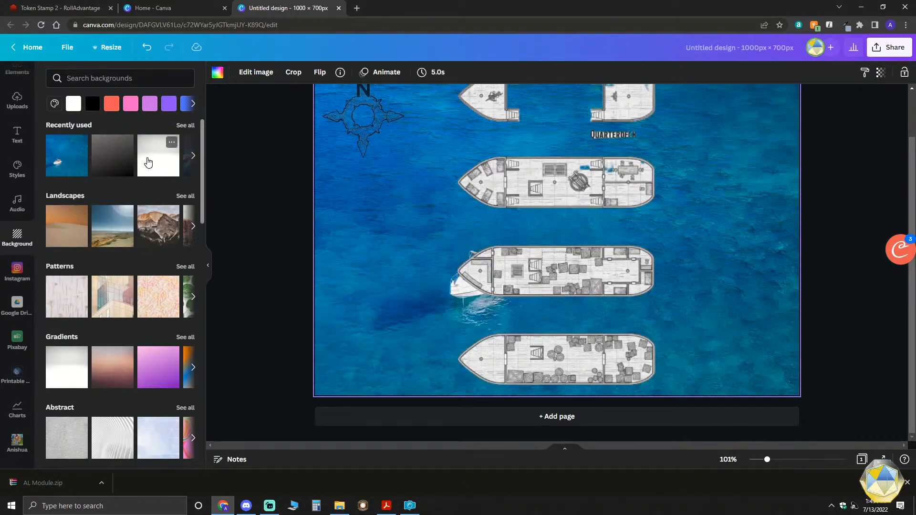
{"action": "scroll", "coordinate": [404, 262], "scroll_direction": "up", "scroll_amount": 2}
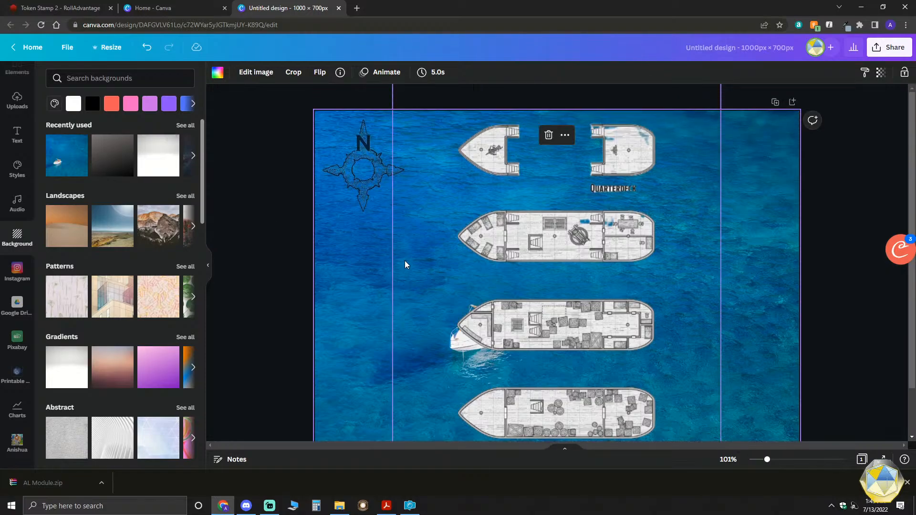
- Enlarge the compass rose slightly in the page's upper-left corner
{"action": "scroll", "coordinate": [404, 260], "scroll_direction": "down", "scroll_amount": 1}
{"action": "left_click", "coordinate": [362, 124]}
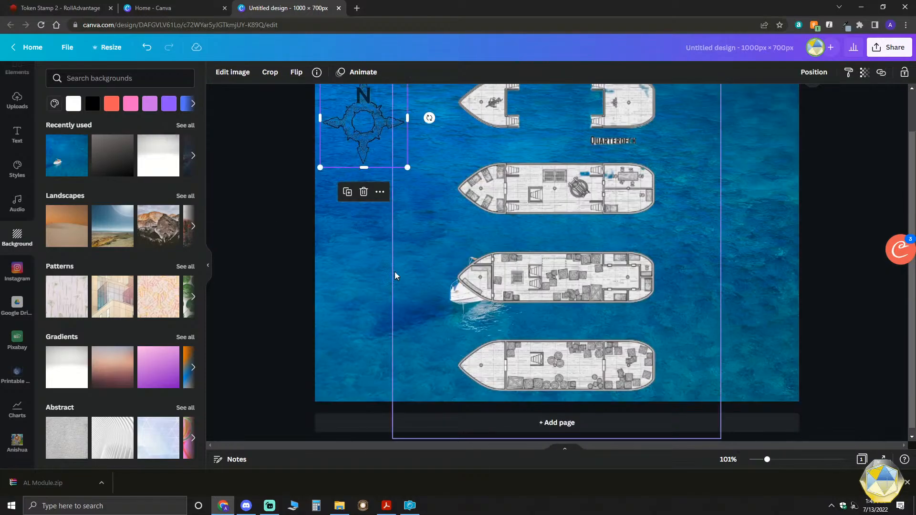
{"action": "scroll", "coordinate": [369, 168], "scroll_direction": "up", "scroll_amount": 1}
{"action": "left_click_drag", "start_coordinate": [419, 221], "coordinate": [435, 240]}
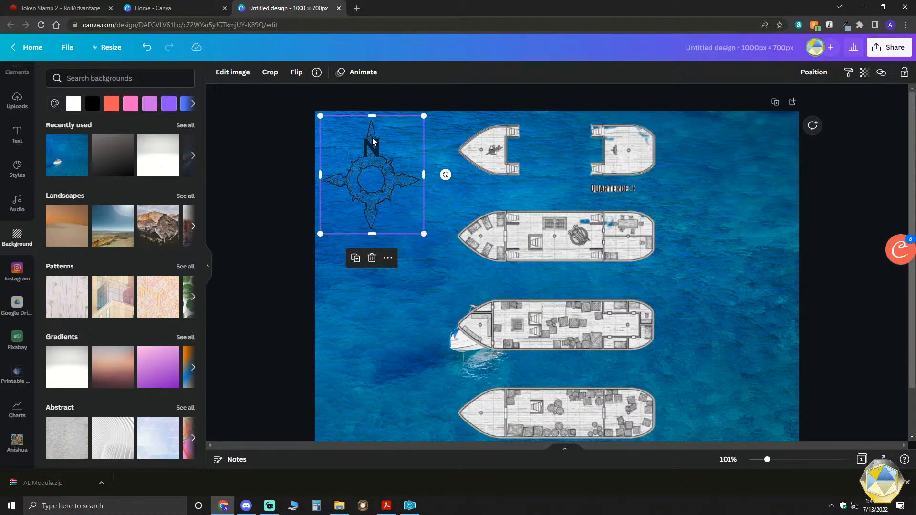
- Shift the ship decks image slightly left and down so that all four deck rows fit on the page
{"action": "scroll", "coordinate": [729, 311], "scroll_direction": "down", "scroll_amount": 1}
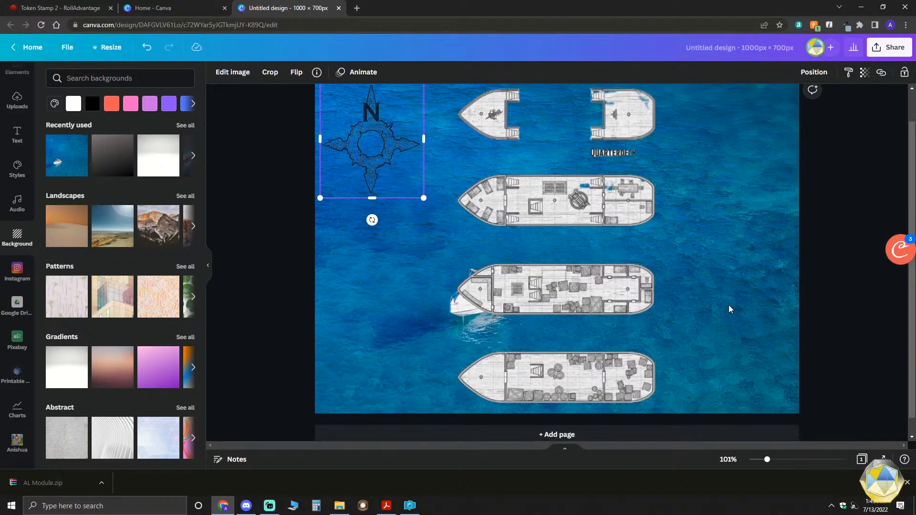
{"action": "scroll", "coordinate": [728, 309], "scroll_direction": "up", "scroll_amount": 1}
{"action": "left_click_drag", "start_coordinate": [517, 327], "coordinate": [494, 327]}
{"action": "scroll", "coordinate": [667, 329], "scroll_direction": "down", "scroll_amount": 1}
{"action": "scroll", "coordinate": [662, 333], "scroll_direction": "up", "scroll_amount": 1}
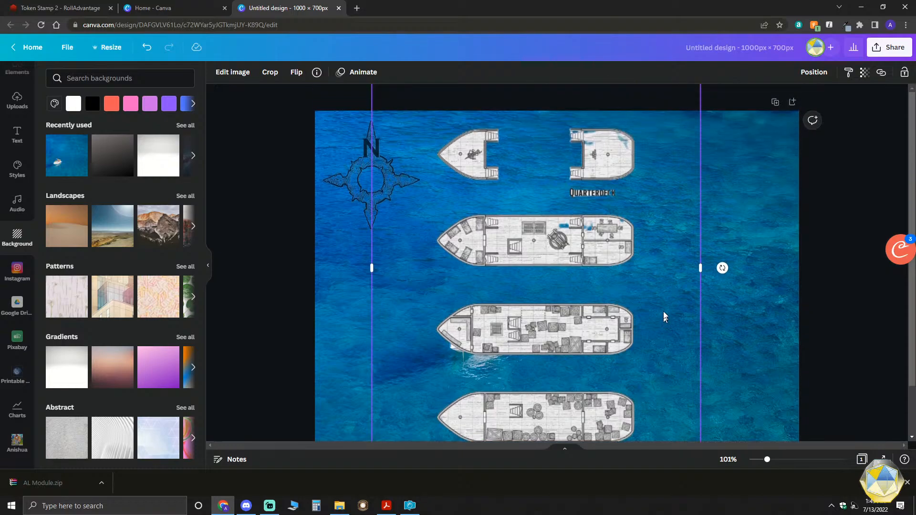
{"action": "mouse_move", "coordinate": [653, 191]}
{"action": "left_mouse_down"}
{"action": "mouse_move", "coordinate": [642, 200]}
{"action": "mouse_move", "coordinate": [669, 196]}
{"action": "left_mouse_up"}
{"action": "scroll", "coordinate": [740, 276], "scroll_direction": "down", "scroll_amount": 2}
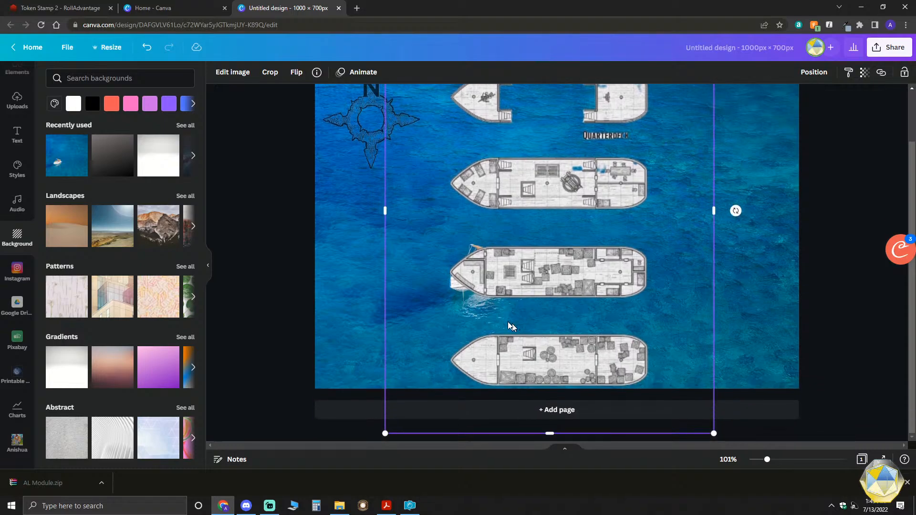
{"action": "scroll", "coordinate": [553, 304], "scroll_direction": "up", "scroll_amount": 2}
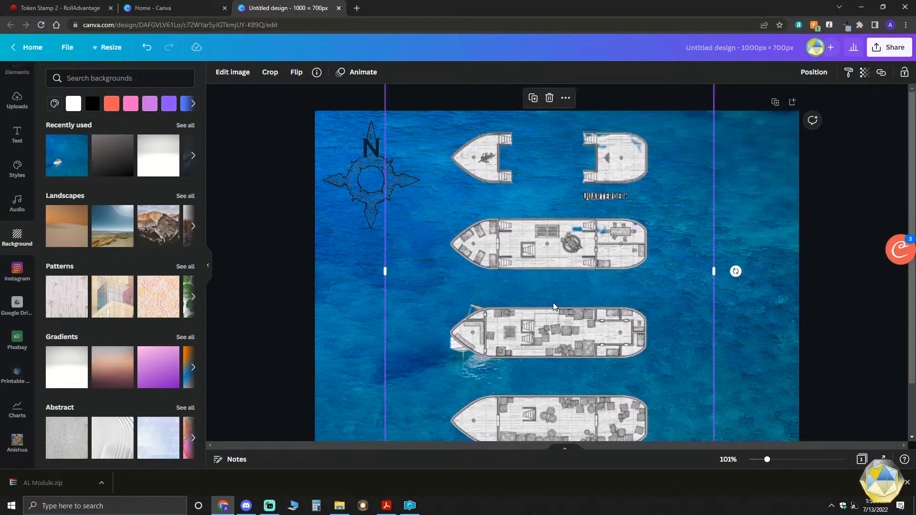
{"action": "scroll", "coordinate": [554, 303], "scroll_direction": "down", "scroll_amount": 2}
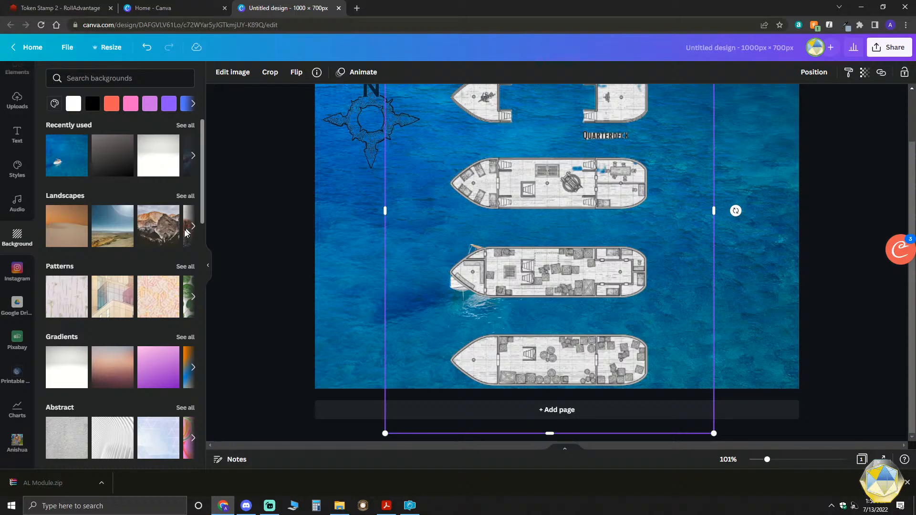
- Try the grey-to-white gradient as the page background
{"action": "scroll", "coordinate": [62, 315], "scroll_direction": "down", "scroll_amount": 1}
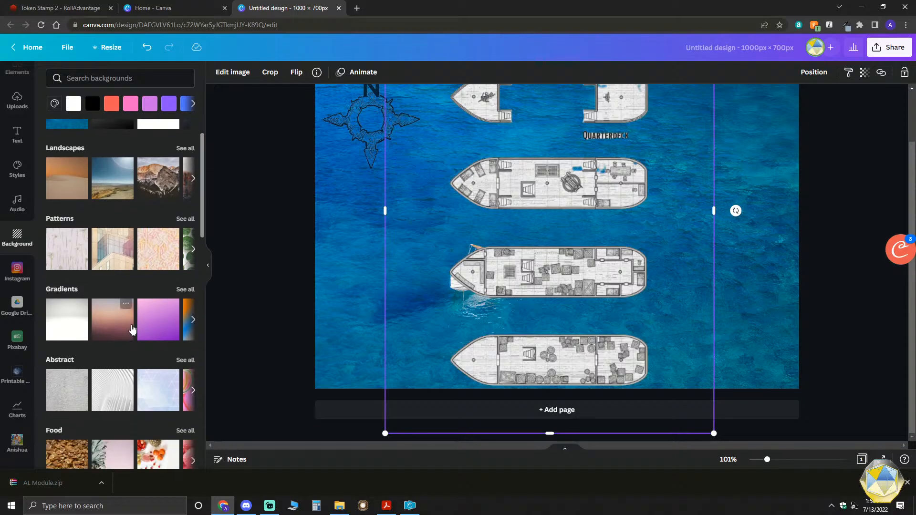
{"action": "left_click", "coordinate": [61, 322]}
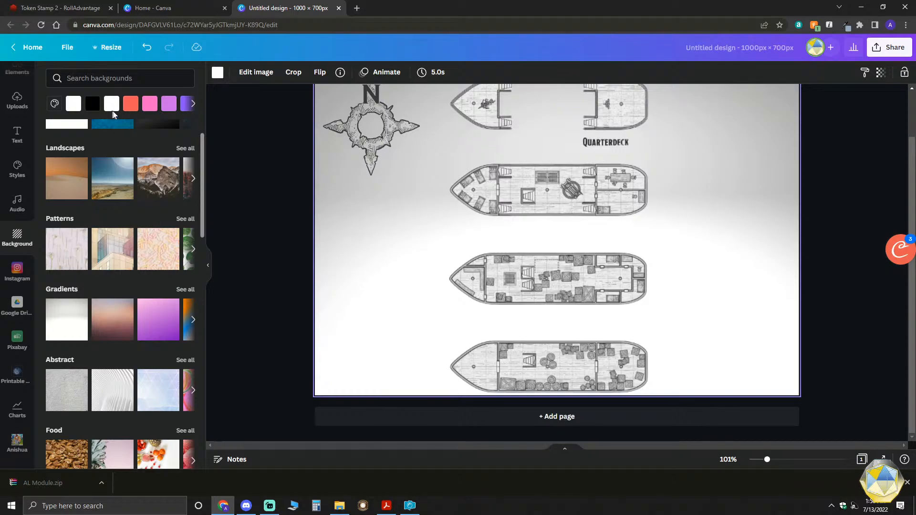
{"action": "scroll", "coordinate": [371, 216], "scroll_direction": "up", "scroll_amount": 2}
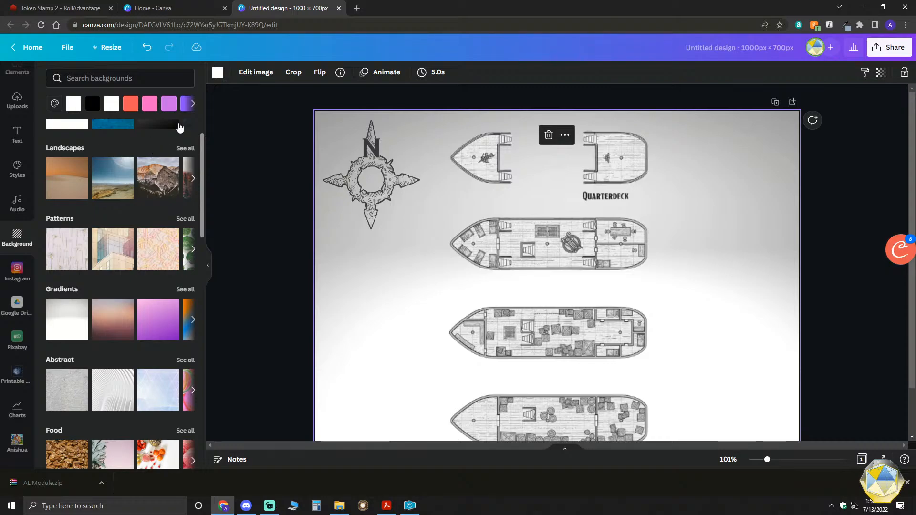
- Try a solid medium blue and the peach-to-purple dusk gradient as the page background
{"action": "left_click", "coordinate": [193, 104]}
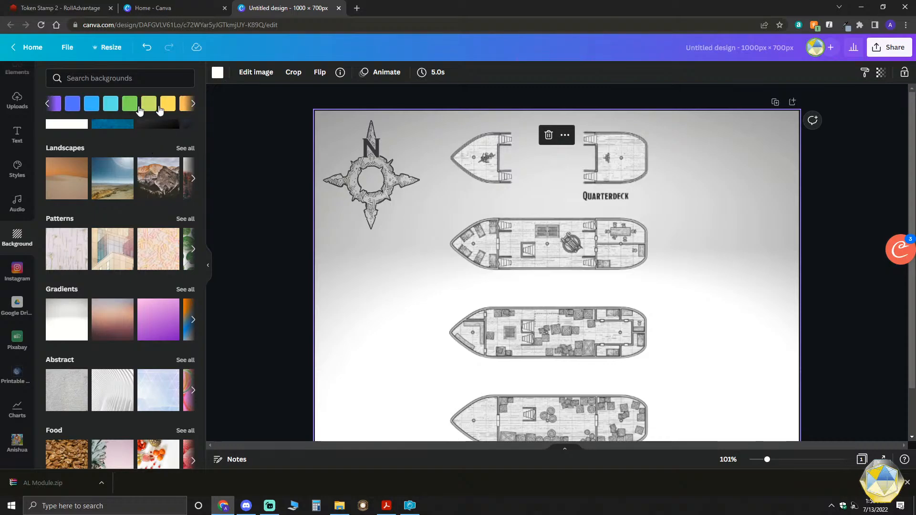
{"action": "left_click", "coordinate": [72, 103]}
{"action": "scroll", "coordinate": [494, 287], "scroll_direction": "down", "scroll_amount": 2}
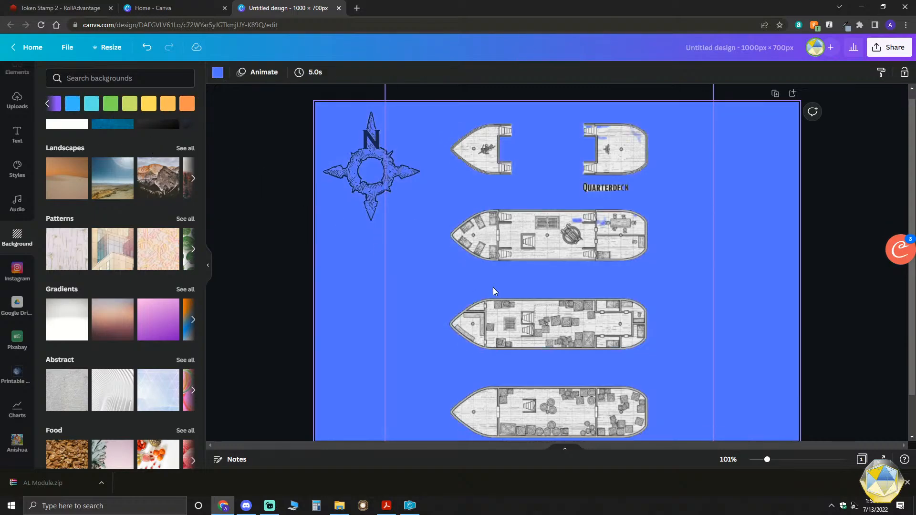
{"action": "scroll", "coordinate": [302, 248], "scroll_direction": "up", "scroll_amount": 2}
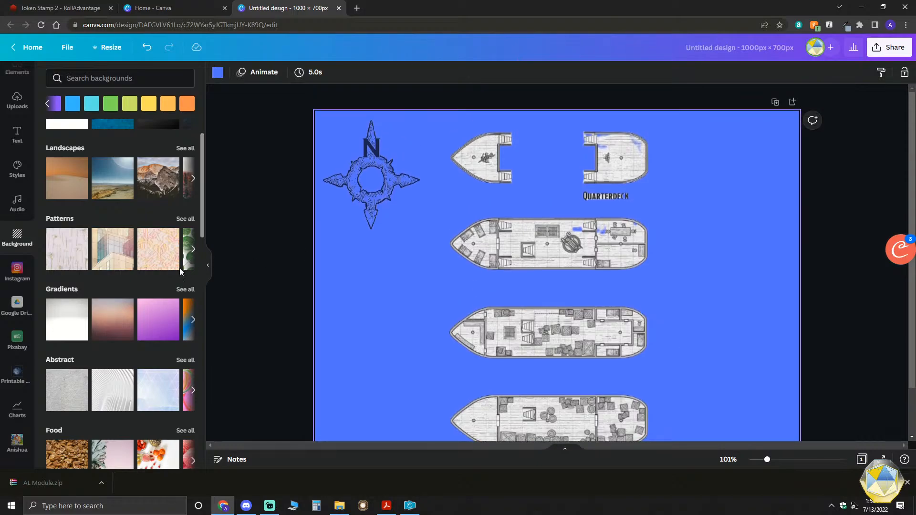
{"action": "left_click", "coordinate": [94, 313]}
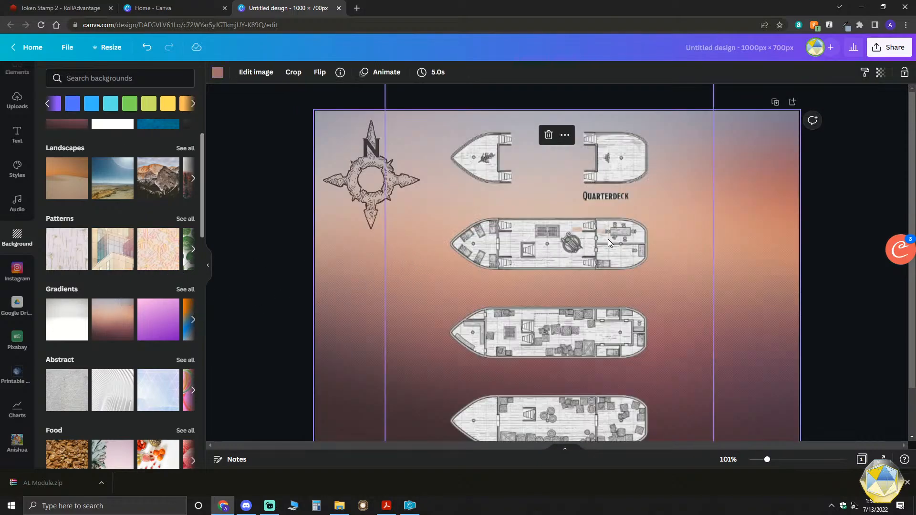
{"action": "scroll", "coordinate": [711, 337], "scroll_direction": "down", "scroll_amount": 2}
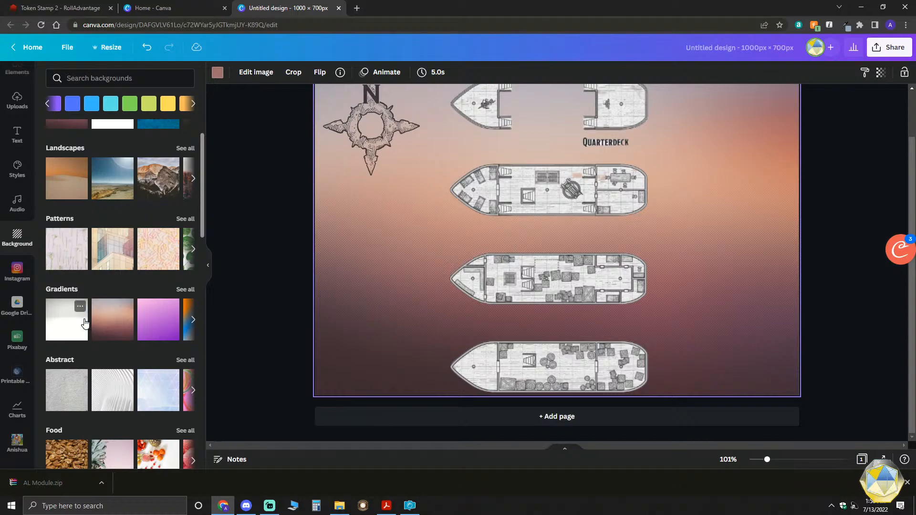
- Try the blurred sunset seascape and a solid light blue as the page background, and undo the light blue
{"action": "left_click", "coordinate": [192, 320]}
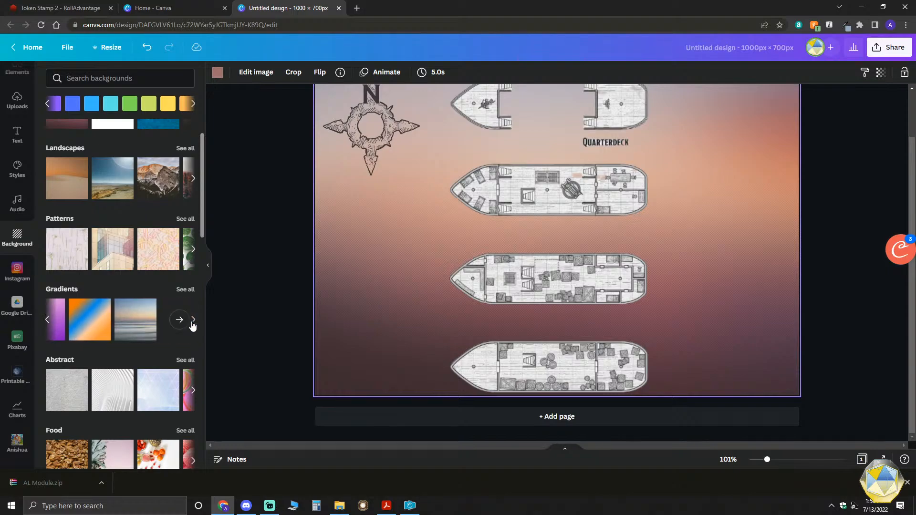
{"action": "left_click", "coordinate": [139, 322]}
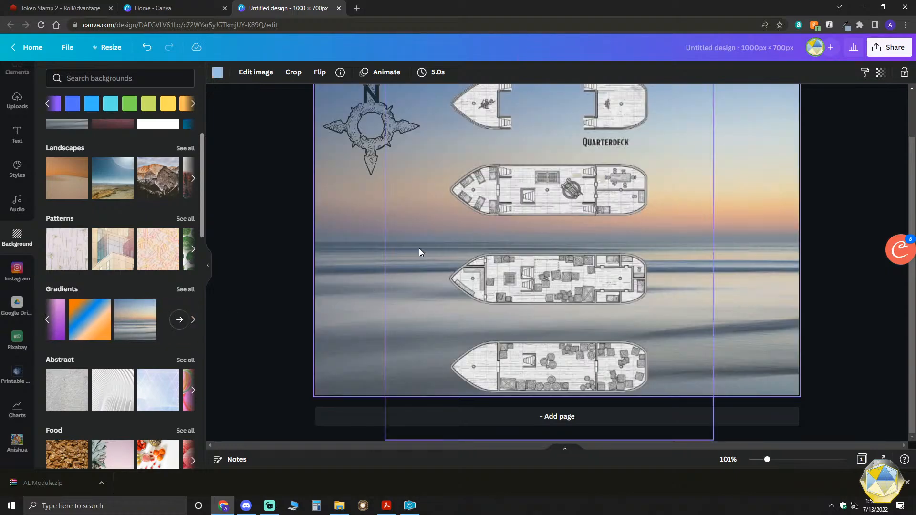
{"action": "left_click", "coordinate": [92, 103]}
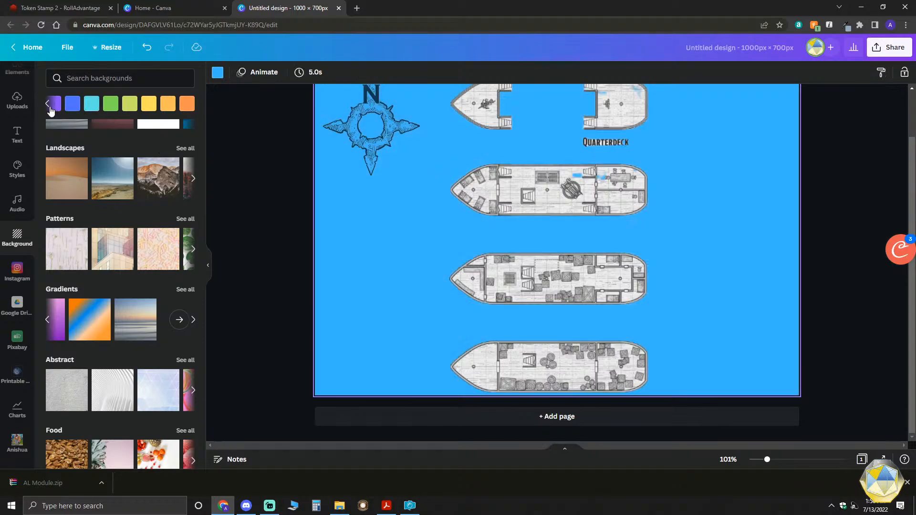
{"action": "left_click", "coordinate": [147, 47]}
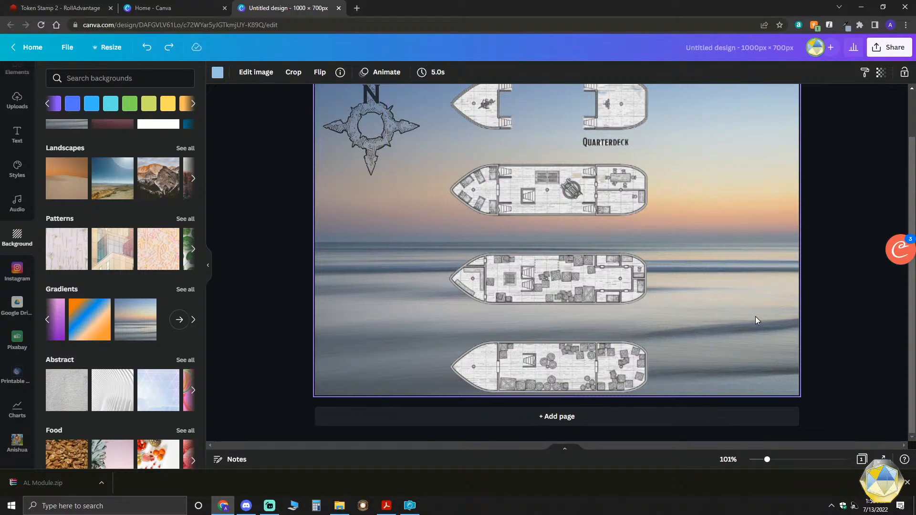
- Examine the decks over the seascape background and look through the Abstract, Food and Textures backgrounds for alternatives
{"action": "scroll", "coordinate": [755, 317], "scroll_direction": "up", "scroll_amount": 2}
{"action": "scroll", "coordinate": [645, 268], "scroll_direction": "down", "scroll_amount": 1}
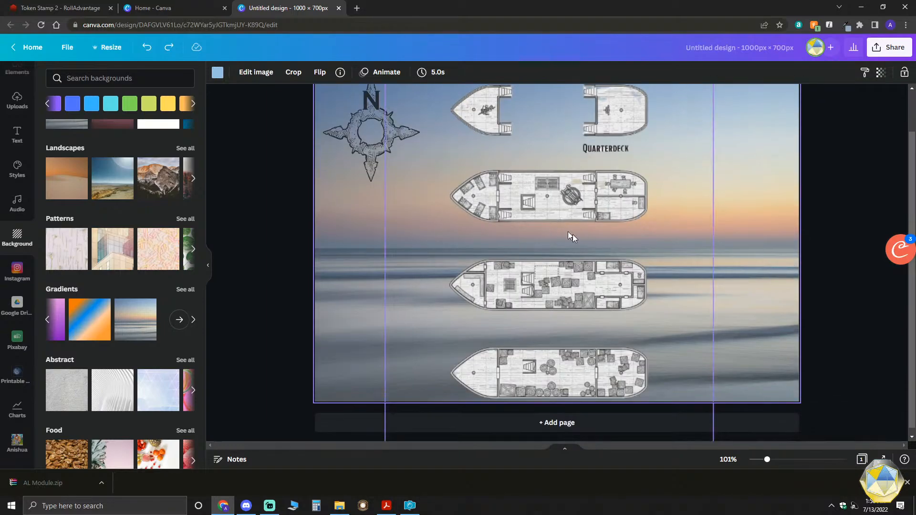
{"action": "scroll", "coordinate": [176, 328], "scroll_direction": "down", "scroll_amount": 2}
{"action": "scroll", "coordinate": [176, 327], "scroll_direction": "down", "scroll_amount": 1}
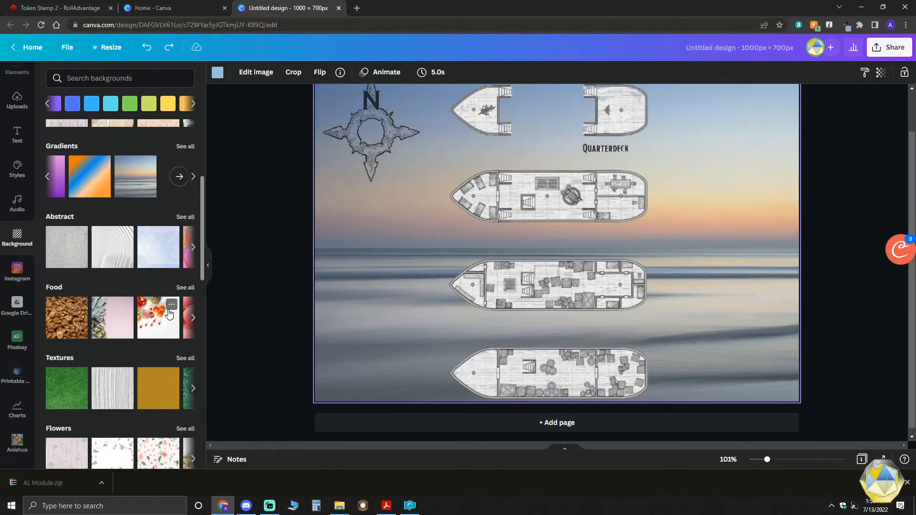
{"action": "left_click", "coordinate": [193, 247]}
{"action": "scroll", "coordinate": [157, 258], "scroll_direction": "down", "scroll_amount": 5}
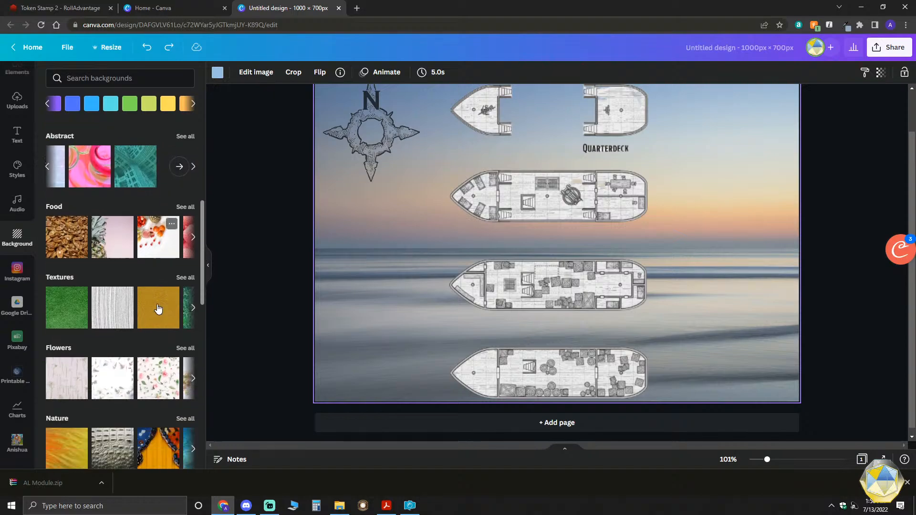
{"action": "scroll", "coordinate": [154, 311], "scroll_direction": "up", "scroll_amount": 3}
{"action": "scroll", "coordinate": [153, 311], "scroll_direction": "up", "scroll_amount": 5}
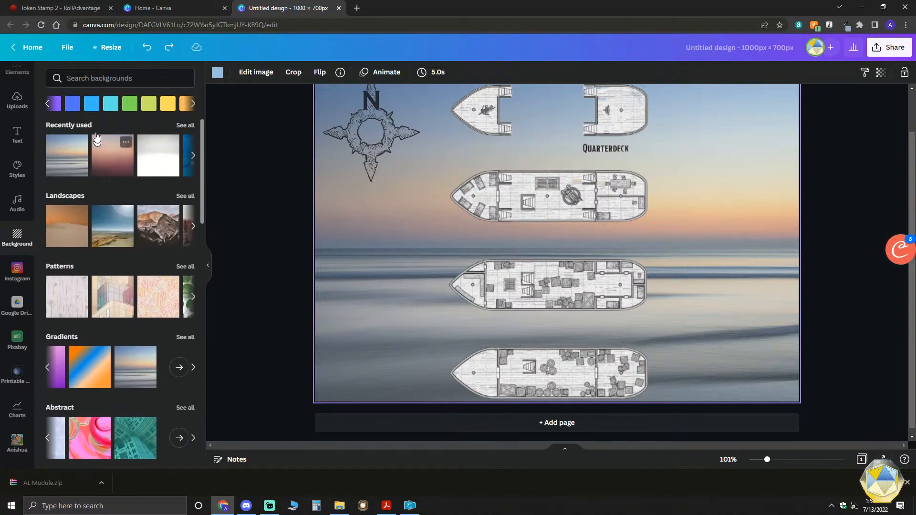
- Try solid blue, the recently used dark grey gradient and solid light blue as the page background
{"action": "left_click", "coordinate": [91, 104]}
{"action": "left_click", "coordinate": [72, 103]}
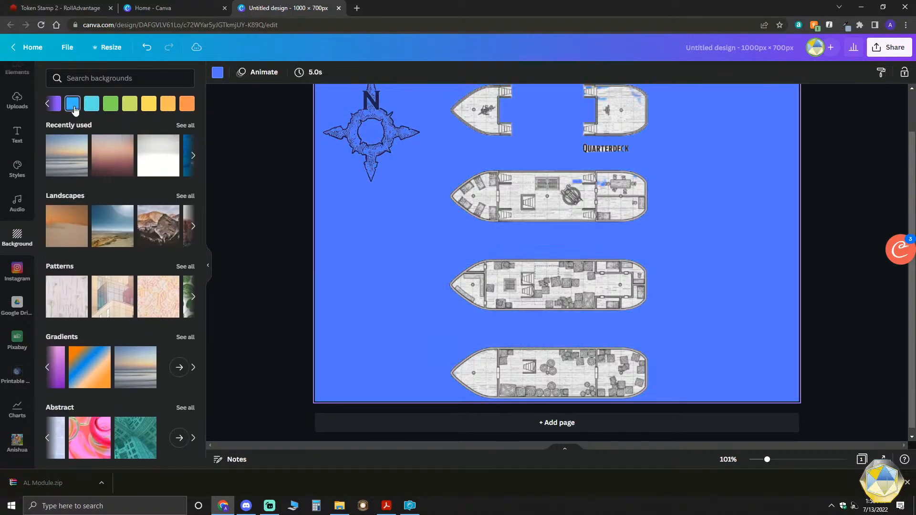
{"action": "left_click", "coordinate": [193, 160]}
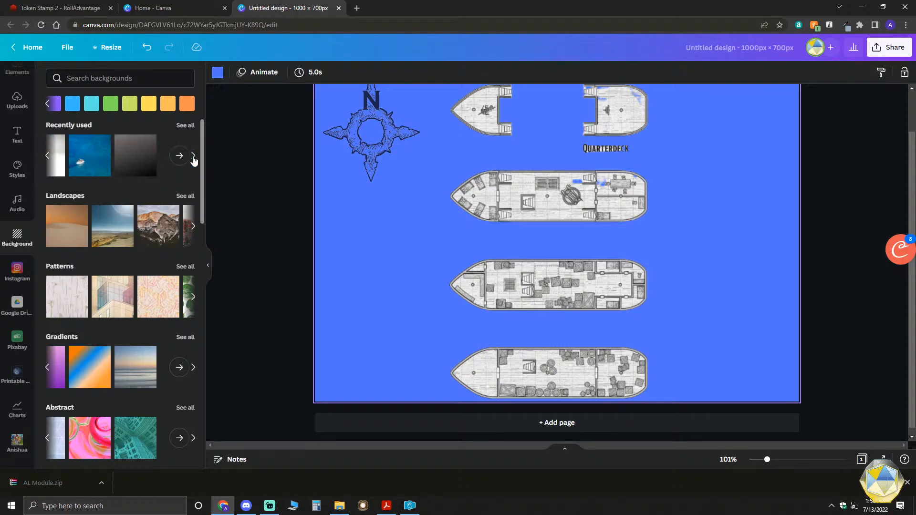
{"action": "left_click", "coordinate": [142, 160]}
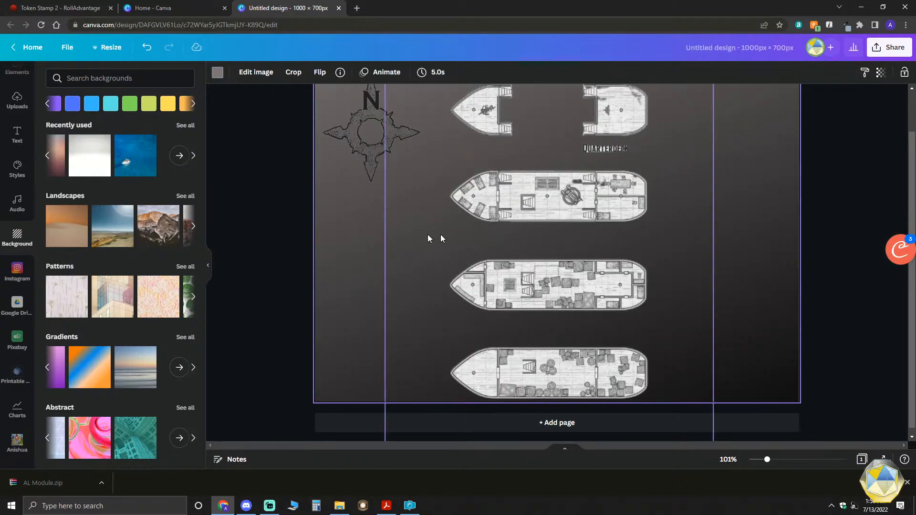
{"action": "left_click", "coordinate": [92, 104]}
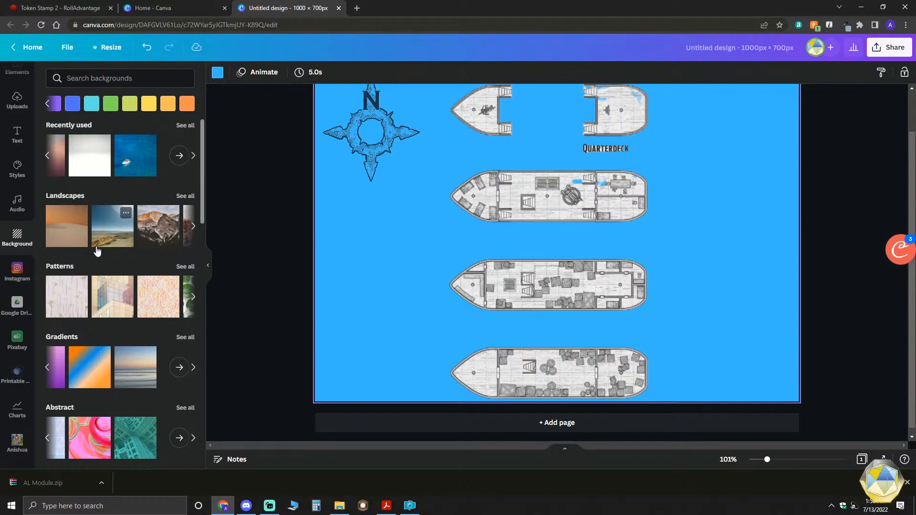
- Apply the recently used grey-to-white gradient as the page background and recolour it with the dark blue default colour
{"action": "left_click", "coordinate": [79, 154]}
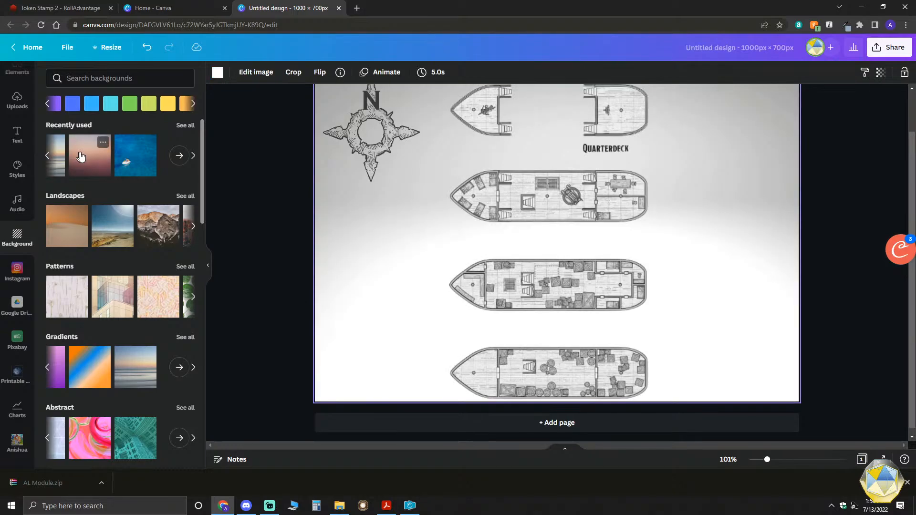
{"action": "left_click", "coordinate": [217, 73]}
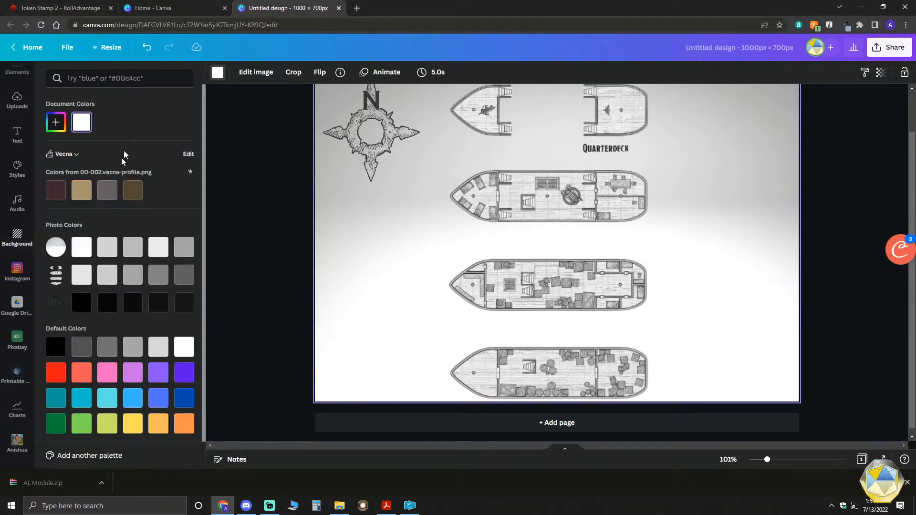
{"action": "left_click", "coordinate": [184, 398]}
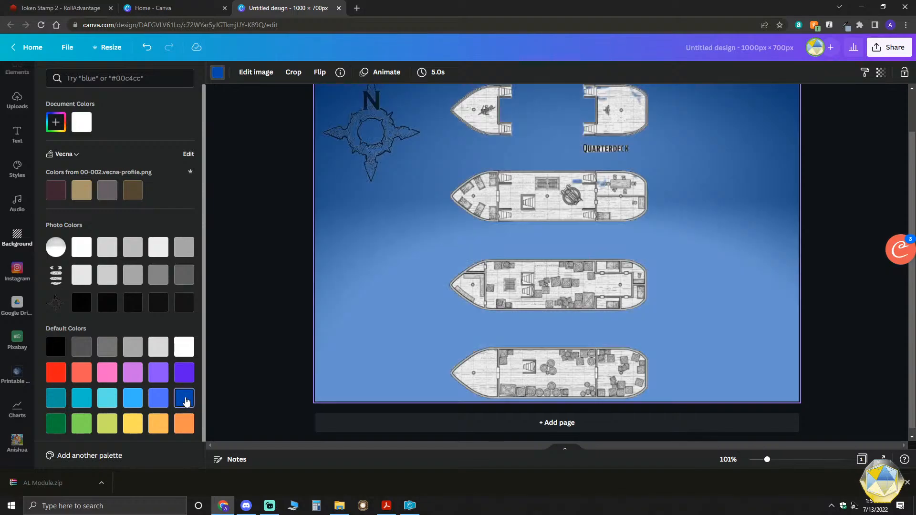
{"action": "scroll", "coordinate": [727, 390], "scroll_direction": "up", "scroll_amount": 1}
{"action": "scroll", "coordinate": [820, 248], "scroll_direction": "up", "scroll_amount": 2}
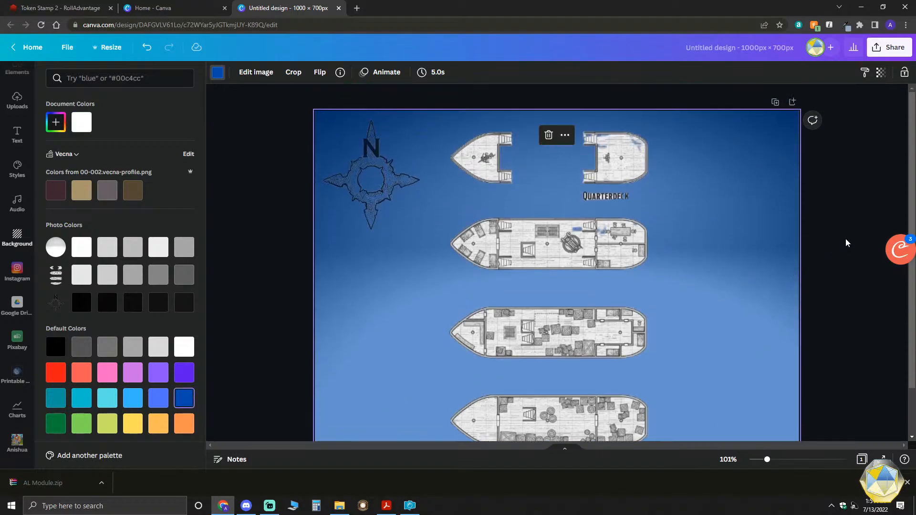
{"action": "left_click", "coordinate": [726, 233]}
- Move the compass rose to the page's lower-left corner and set its transparency to 75
{"action": "scroll", "coordinate": [378, 197], "scroll_direction": "down", "scroll_amount": 2}
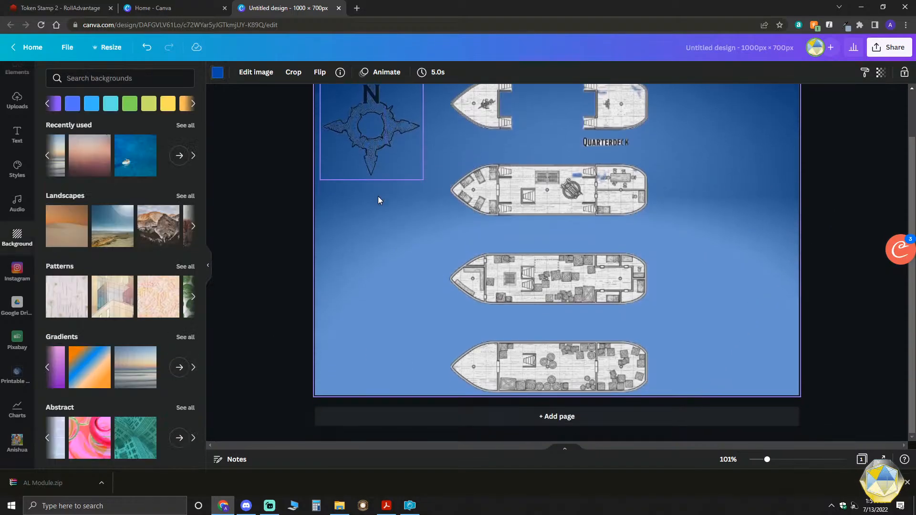
{"action": "left_click_drag", "start_coordinate": [373, 150], "coordinate": [379, 350]}
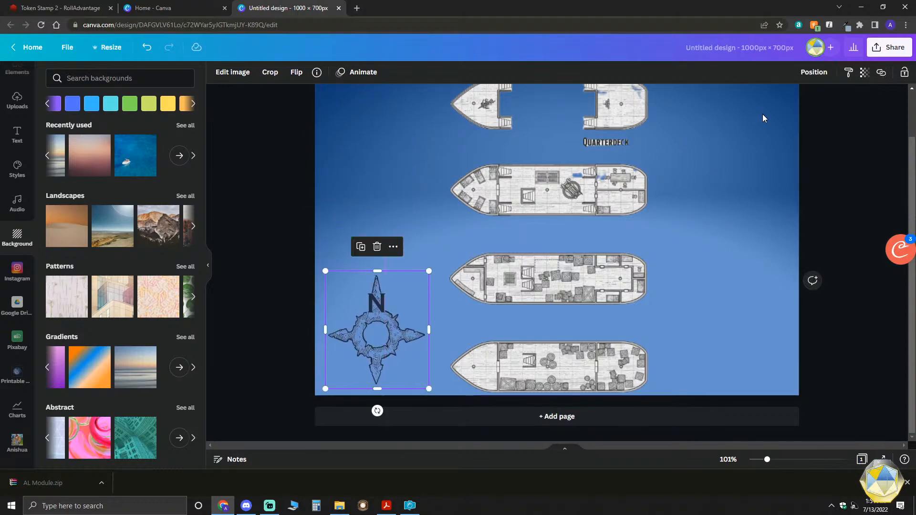
{"action": "left_click", "coordinate": [864, 72]}
{"action": "left_click_drag", "start_coordinate": [831, 113], "coordinate": [838, 117]}
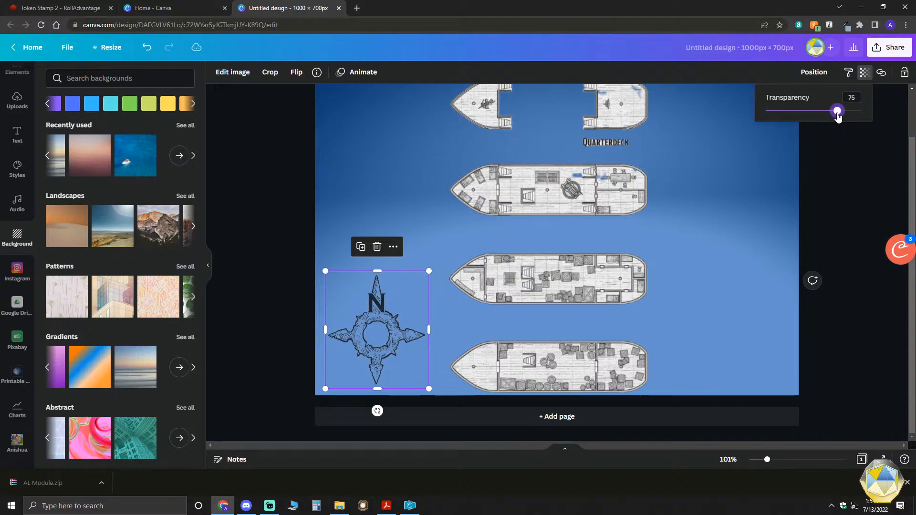
{"action": "left_click", "coordinate": [712, 214]}
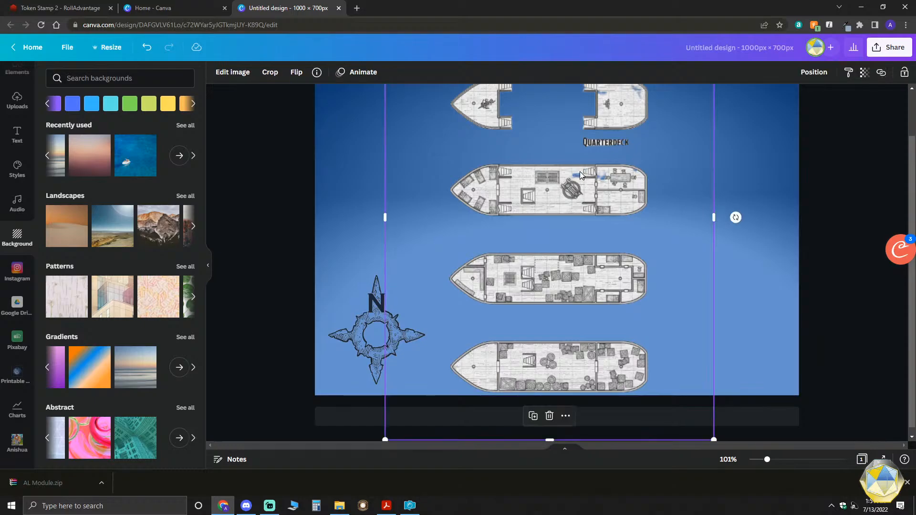
- Switch to File Explorer, open the AL Module_Images folder in FGU Work Folder DDAL-DRW-01 and look through its artwork
{"action": "scroll", "coordinate": [547, 270], "scroll_direction": "up", "scroll_amount": 1}
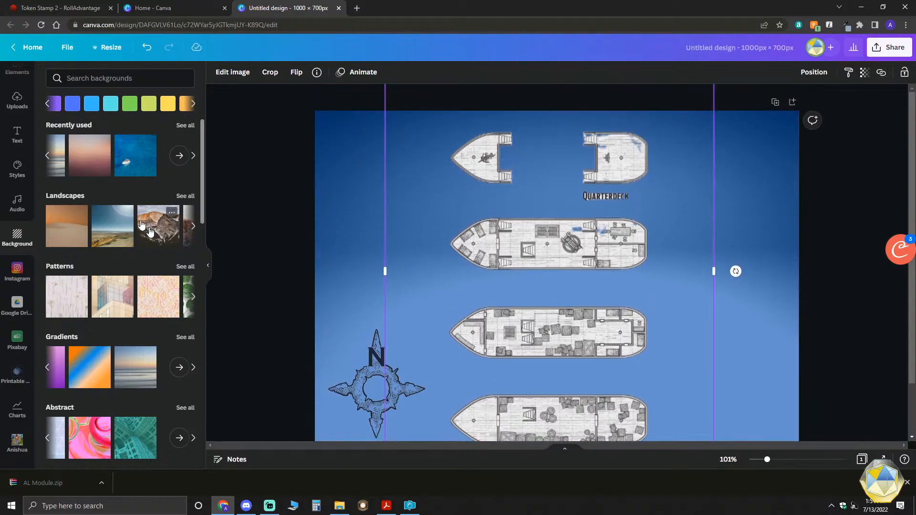
{"action": "scroll", "coordinate": [328, 231], "scroll_direction": "down", "scroll_amount": 1}
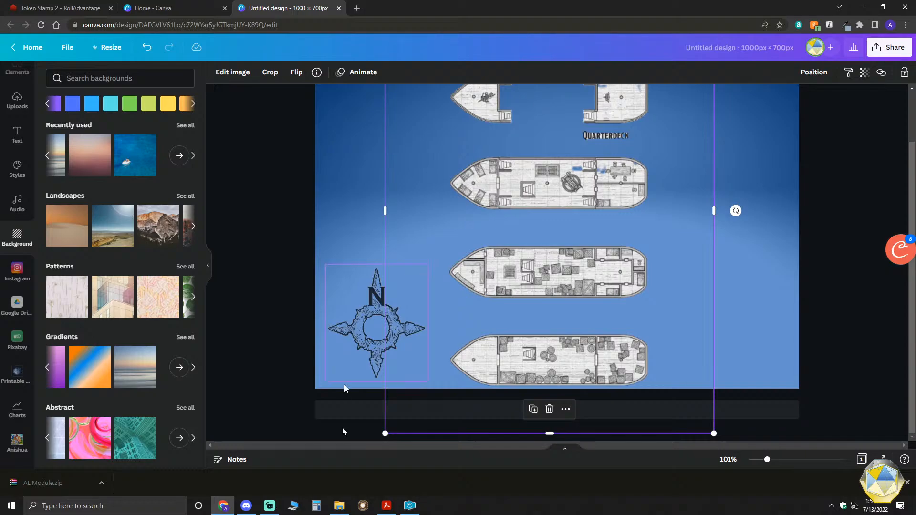
{"action": "left_click", "coordinate": [340, 507]}
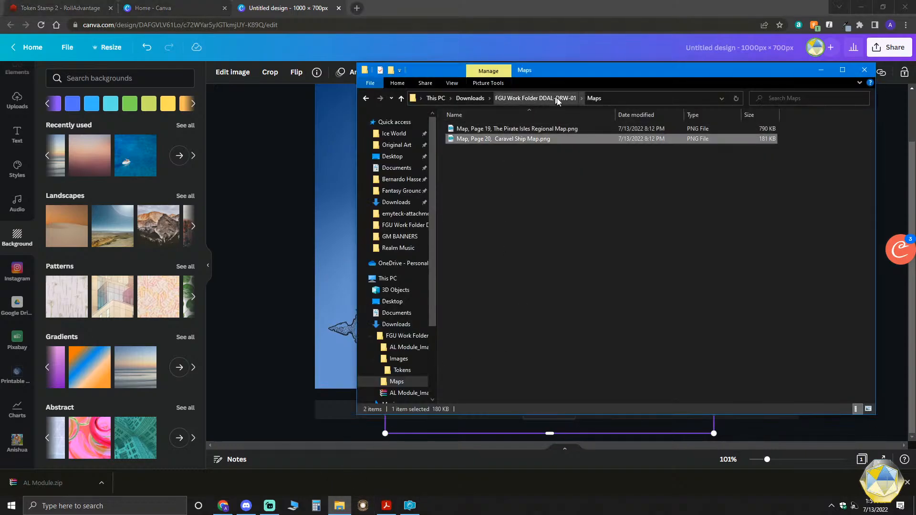
{"action": "left_click", "coordinate": [562, 99]}
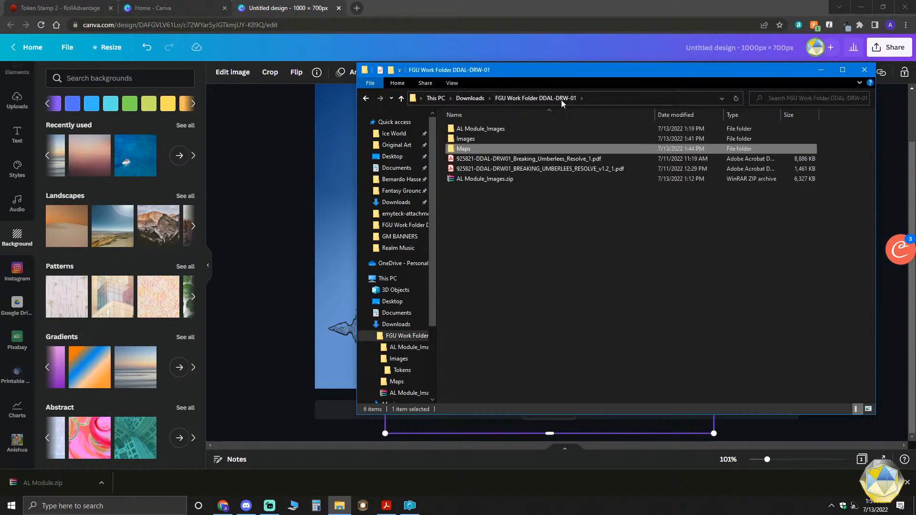
{"action": "double_click", "coordinate": [489, 128]}
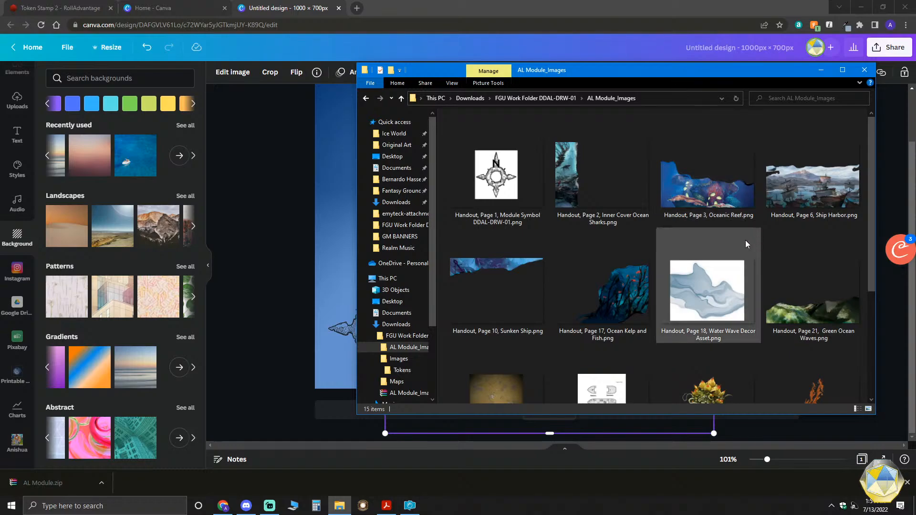
{"action": "scroll", "coordinate": [641, 274], "scroll_direction": "down", "scroll_amount": 1}
{"action": "scroll", "coordinate": [642, 277], "scroll_direction": "down", "scroll_amount": 2}
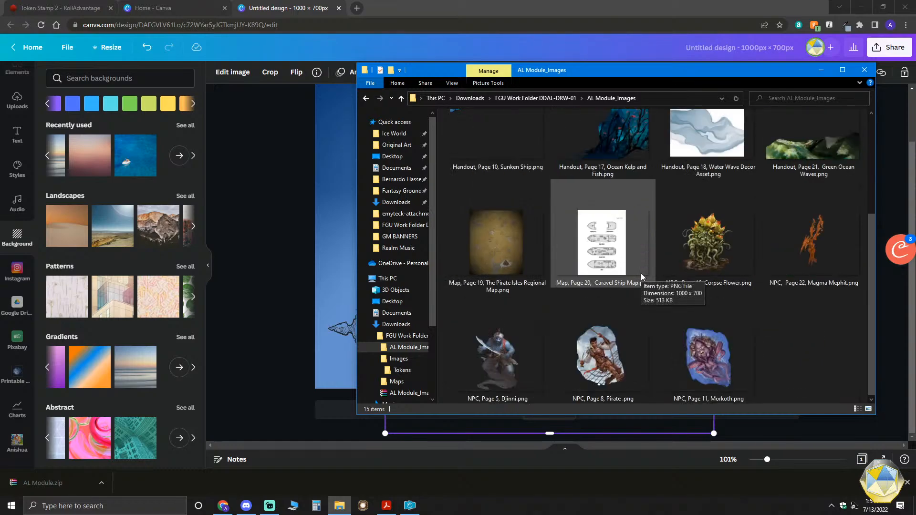
{"action": "scroll", "coordinate": [793, 321], "scroll_direction": "up", "scroll_amount": 1}
{"action": "scroll", "coordinate": [792, 319], "scroll_direction": "up", "scroll_amount": 1}
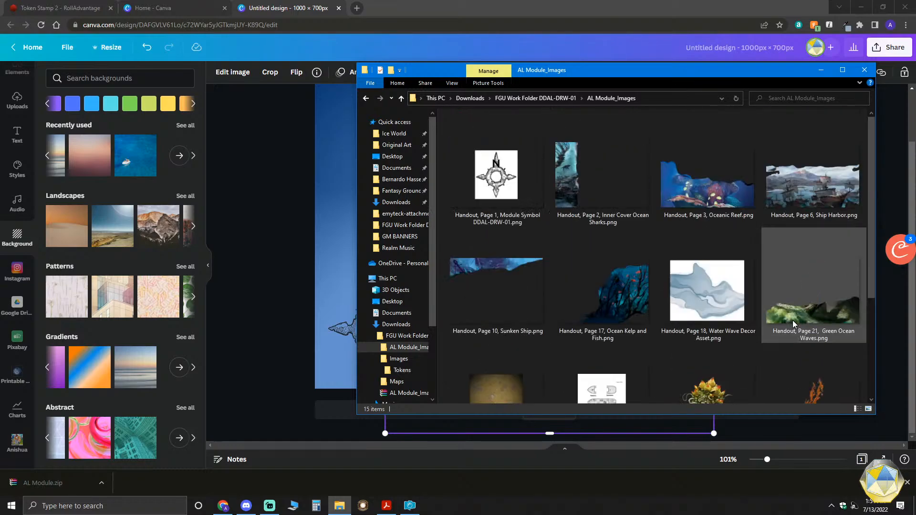
- Copy "Handout, Page 3, Oceanic Reef.png" and paste it onto the ship map page in Canva
{"action": "left_click", "coordinate": [698, 204]}
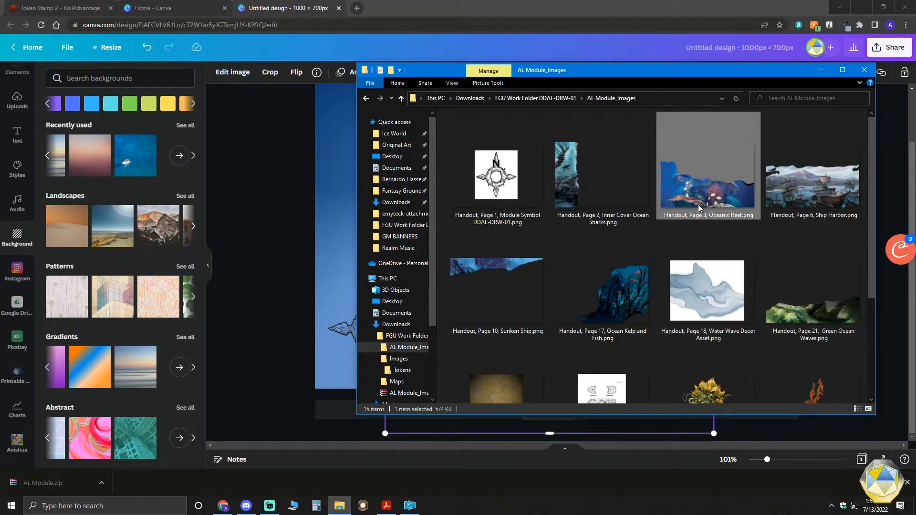
{"action": "right_click", "coordinate": [697, 204]}
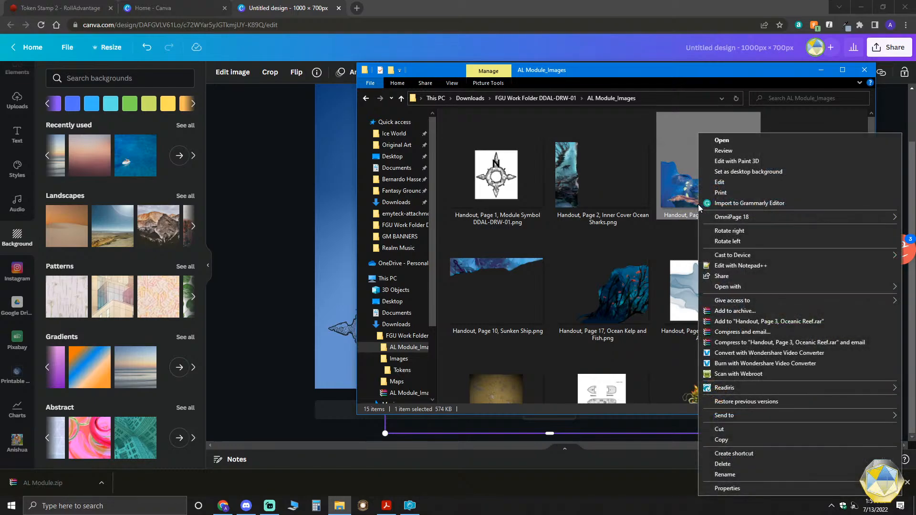
{"action": "left_click", "coordinate": [741, 438]}
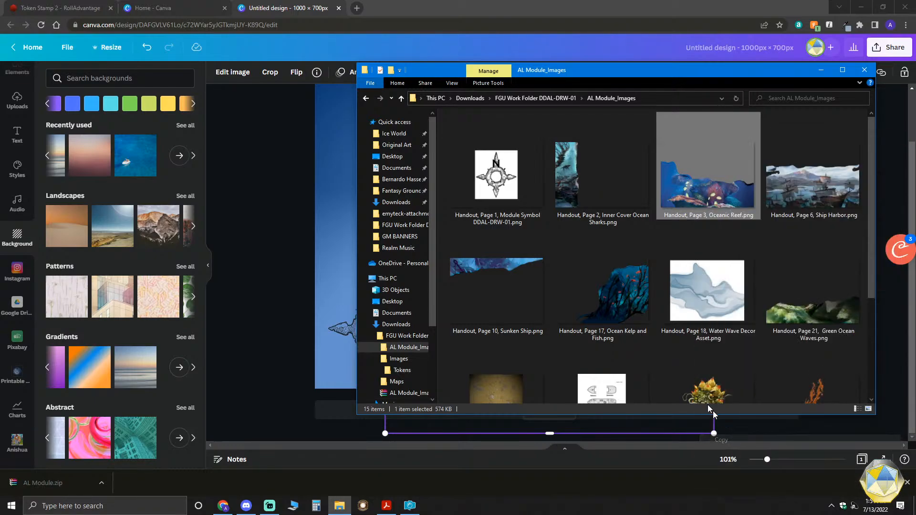
{"action": "left_click", "coordinate": [326, 190]}
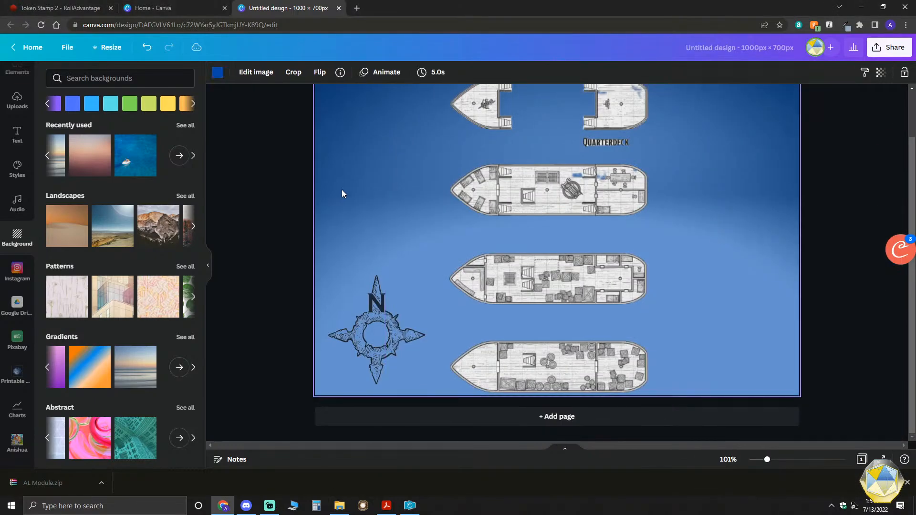
{"action": "key", "text": "ctrl+v"}
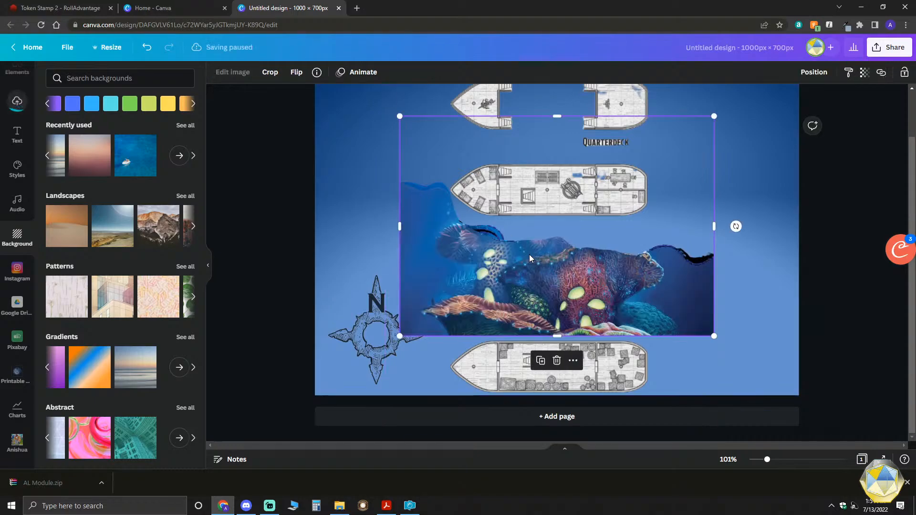
- Move the compass rose up along the page's left edge, and align the reef image to the page bottom at full page width
{"action": "scroll", "coordinate": [686, 305], "scroll_direction": "down", "scroll_amount": 1}
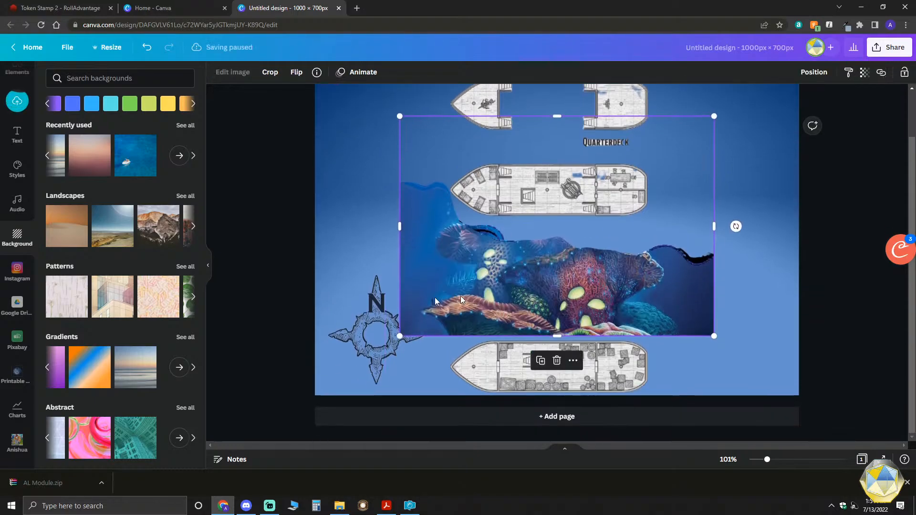
{"action": "left_click_drag", "start_coordinate": [376, 327], "coordinate": [366, 179]}
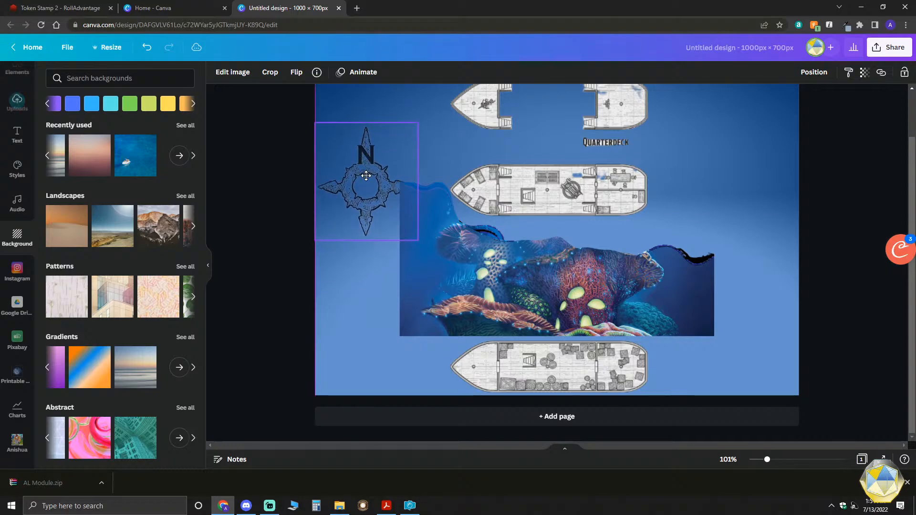
{"action": "left_click_drag", "start_coordinate": [507, 266], "coordinate": [423, 325]}
{"action": "left_click_drag", "start_coordinate": [629, 176], "coordinate": [797, 152]}
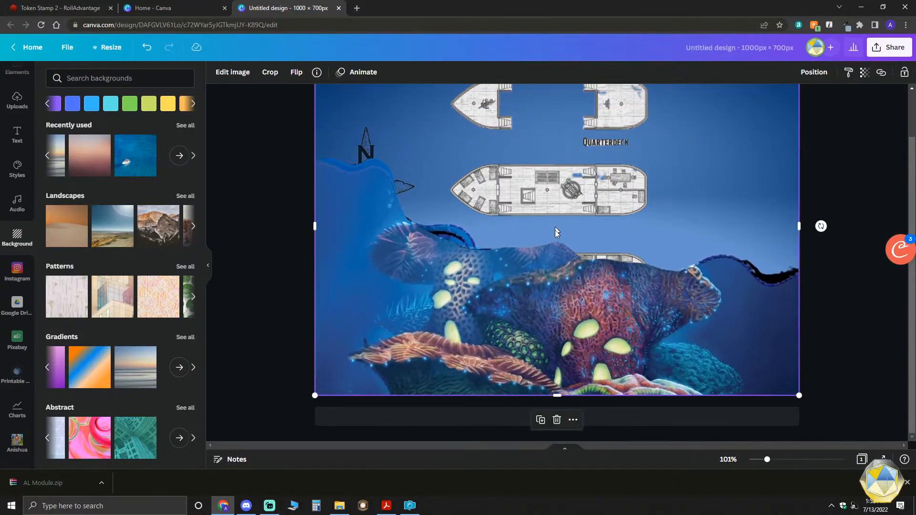
- Send the reef image backward, behind the compass rose and the ship decks
{"action": "left_click", "coordinate": [814, 72]}
{"action": "left_click", "coordinate": [788, 102]}
{"action": "left_click", "coordinate": [787, 101]}
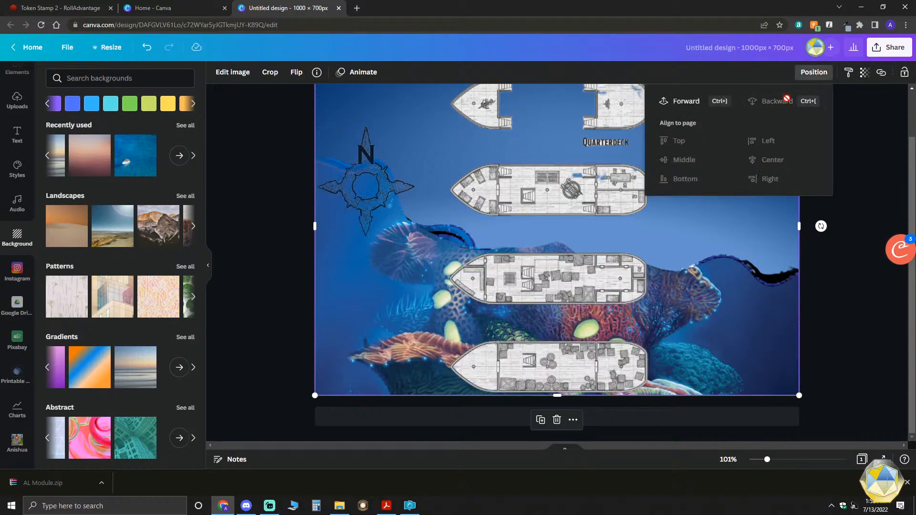
{"action": "left_click", "coordinate": [875, 202]}
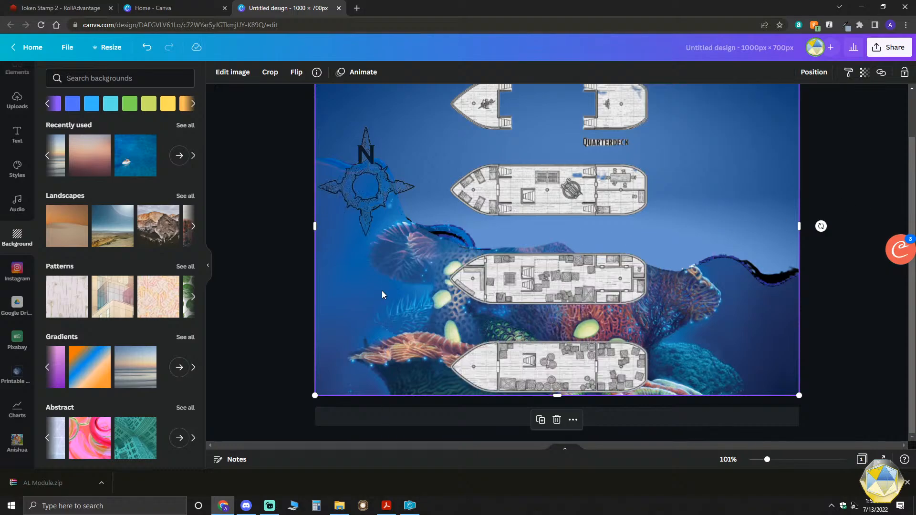
- Move the compass rose down beside the lower decks and turn the reef image into the page background
{"action": "left_click", "coordinate": [360, 187]}
{"action": "left_click_drag", "start_coordinate": [359, 187], "coordinate": [383, 303]}
{"action": "left_click", "coordinate": [341, 180]}
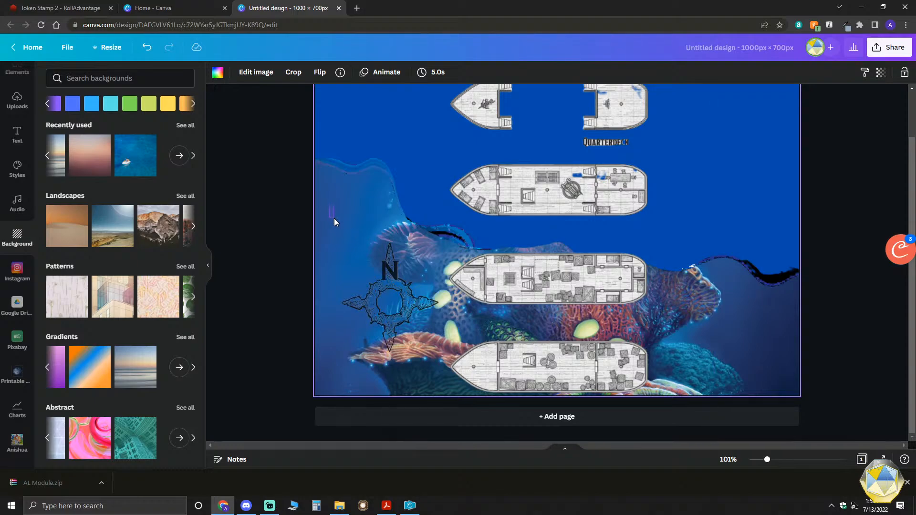
{"action": "left_click_drag", "start_coordinate": [334, 218], "coordinate": [338, 212]}
{"action": "left_click", "coordinate": [377, 139]}
- Sample the blue #1E599D from the reef's upper-left water as a new solid background colour
{"action": "scroll", "coordinate": [340, 214], "scroll_direction": "up", "scroll_amount": 2}
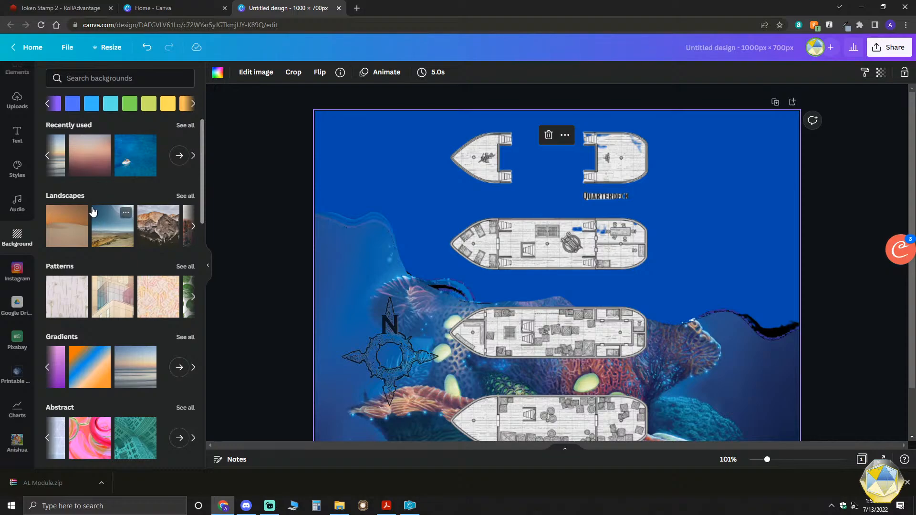
{"action": "left_click", "coordinate": [48, 103]}
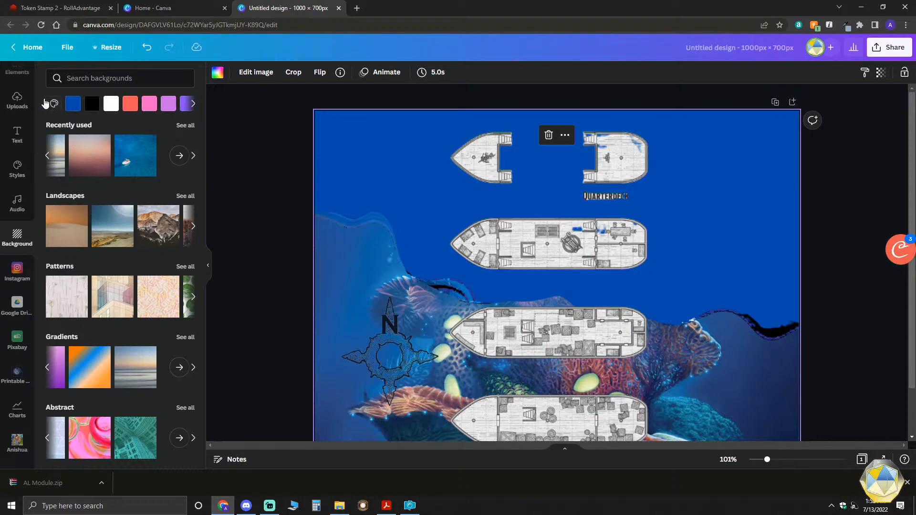
{"action": "left_click", "coordinate": [55, 105]}
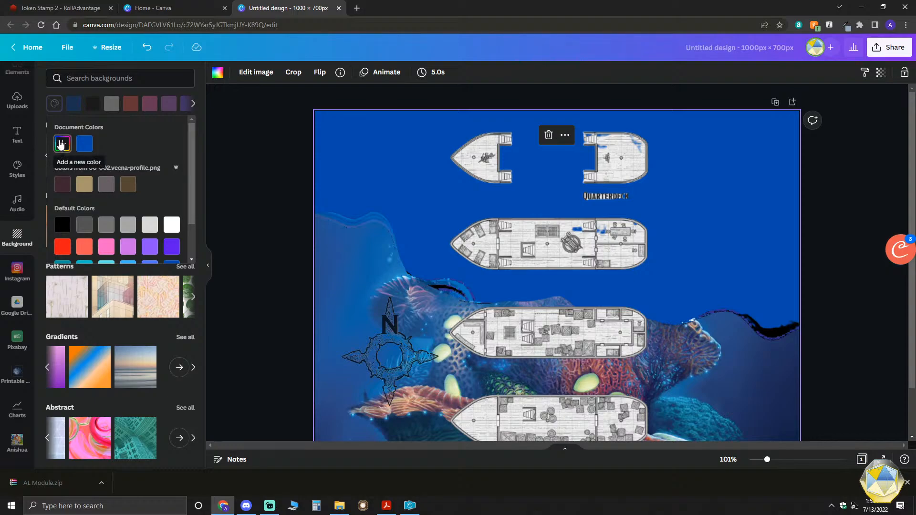
{"action": "left_click", "coordinate": [61, 144]}
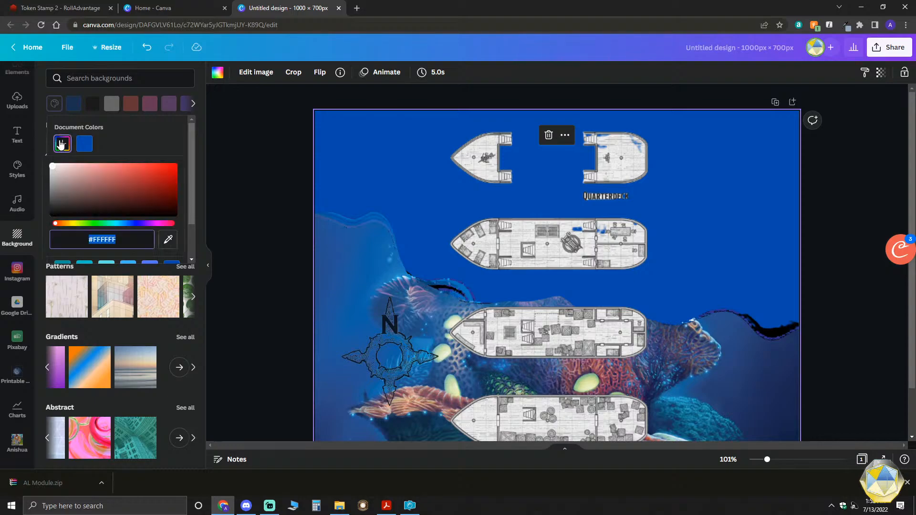
{"action": "left_click", "coordinate": [168, 239]}
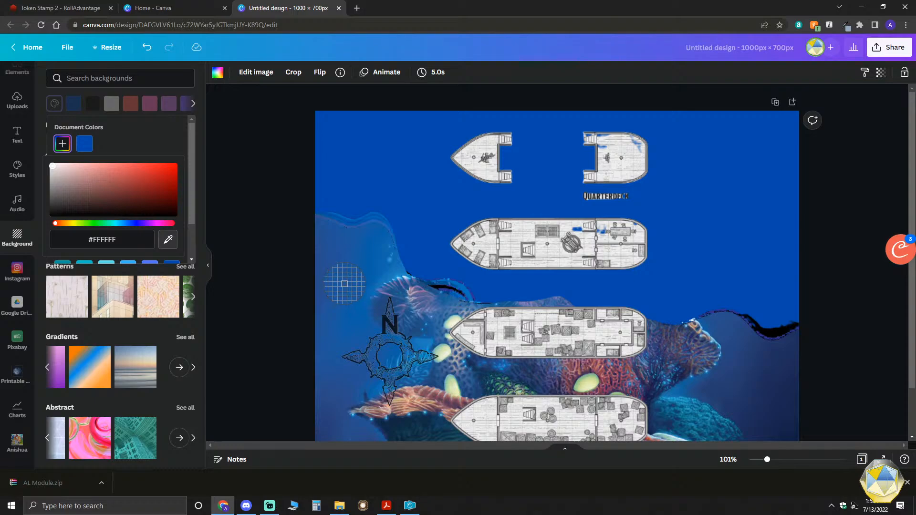
{"action": "left_click", "coordinate": [348, 255]}
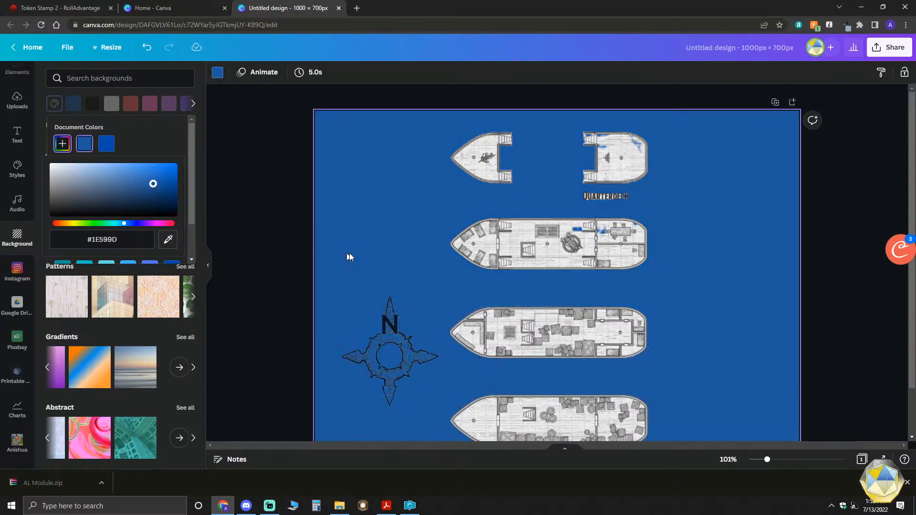
- Check the whole page with the sampled solid colour and undo that background change
{"action": "scroll", "coordinate": [352, 256], "scroll_direction": "down", "scroll_amount": 1}
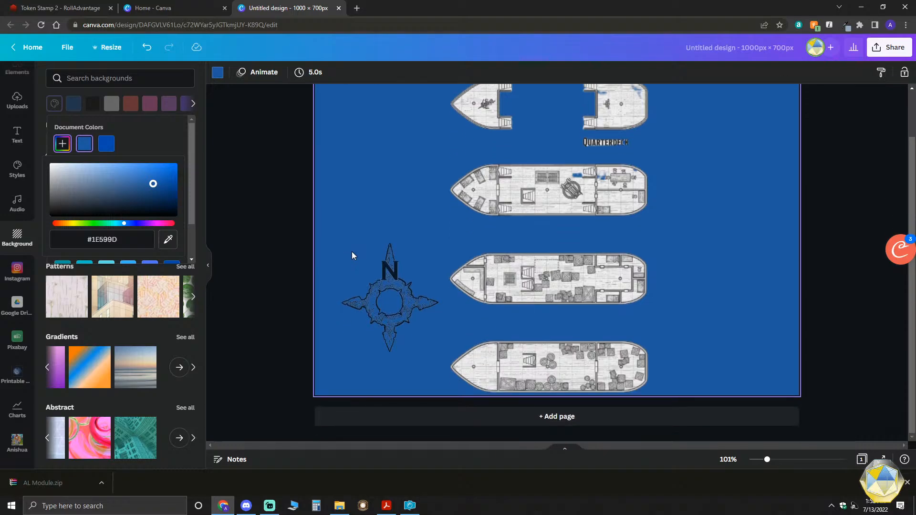
{"action": "scroll", "coordinate": [351, 255], "scroll_direction": "up", "scroll_amount": 1}
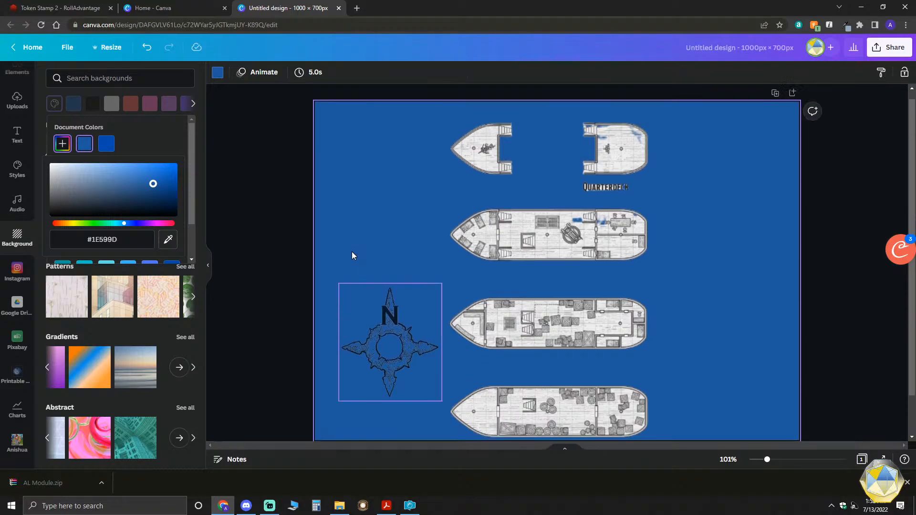
{"action": "left_click", "coordinate": [145, 49]}
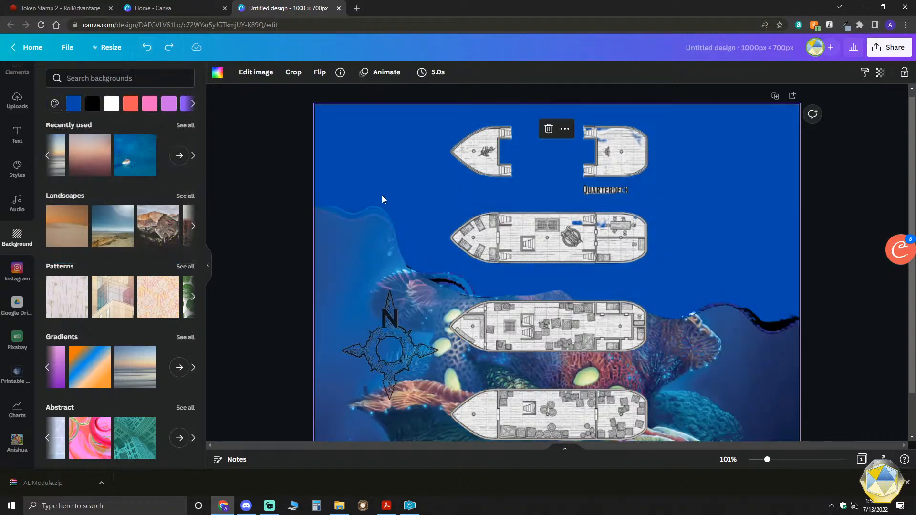
{"action": "left_click", "coordinate": [393, 191]}
{"action": "left_click", "coordinate": [352, 175]}
{"action": "scroll", "coordinate": [348, 251], "scroll_direction": "down", "scroll_amount": 1}
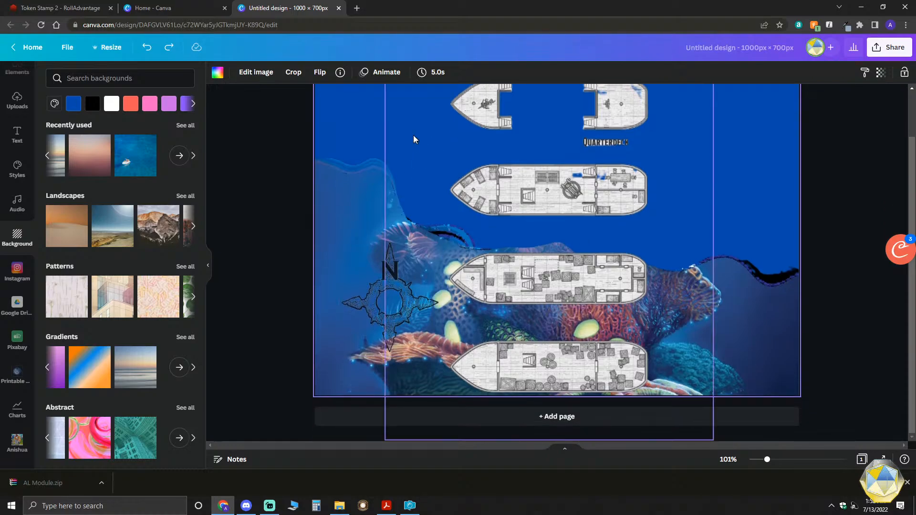
{"action": "scroll", "coordinate": [348, 203], "scroll_direction": "up", "scroll_amount": 1}
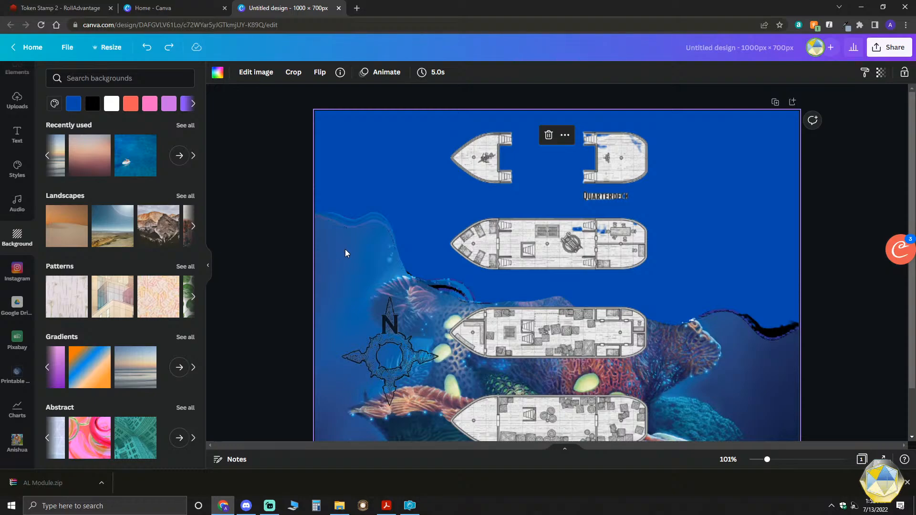
- Undo the compass rose's move, the reef's use as page background and its last layer change
{"action": "left_click", "coordinate": [148, 47]}
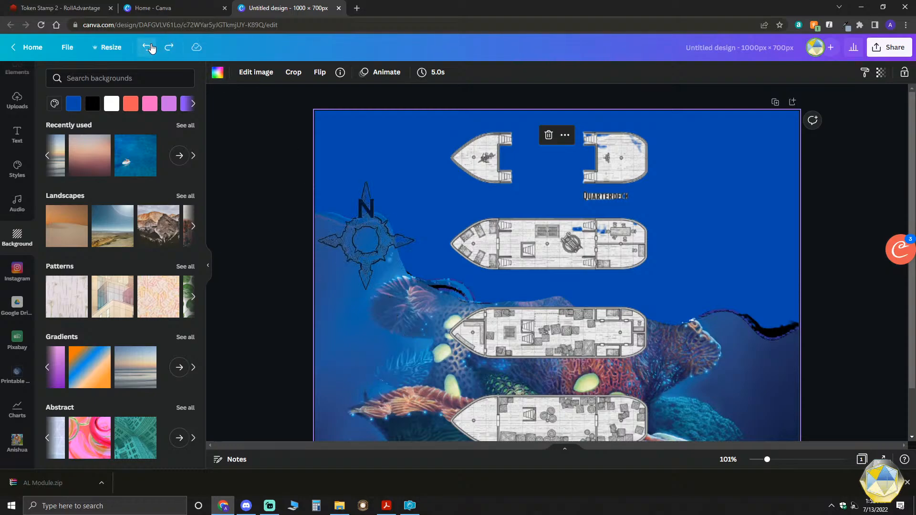
{"action": "left_click", "coordinate": [148, 47]}
{"action": "left_click", "coordinate": [151, 48]}
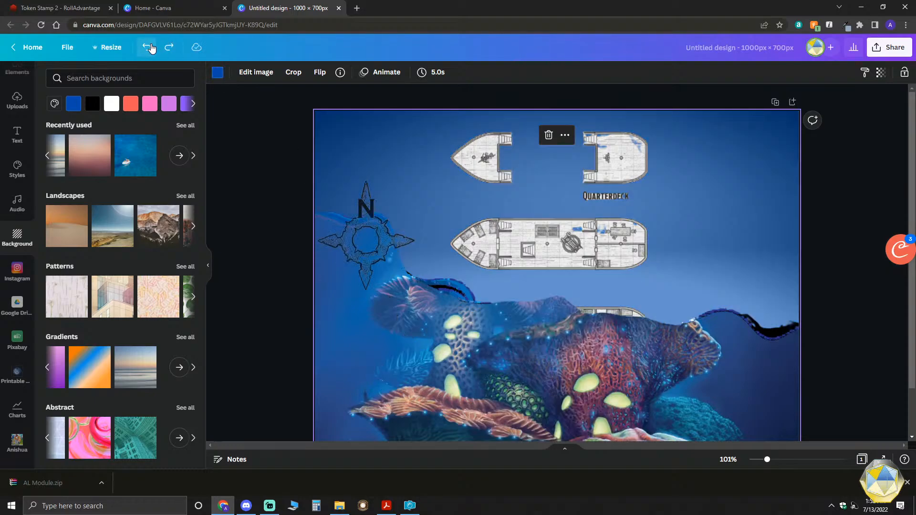
- Shrink the reef image to about three-quarters of the page width and move it over the lower decks
{"action": "left_click_drag", "start_coordinate": [358, 328], "coordinate": [314, 311]}
{"action": "left_click_drag", "start_coordinate": [749, 96], "coordinate": [616, 196]}
{"action": "left_click_drag", "start_coordinate": [429, 310], "coordinate": [529, 304]}
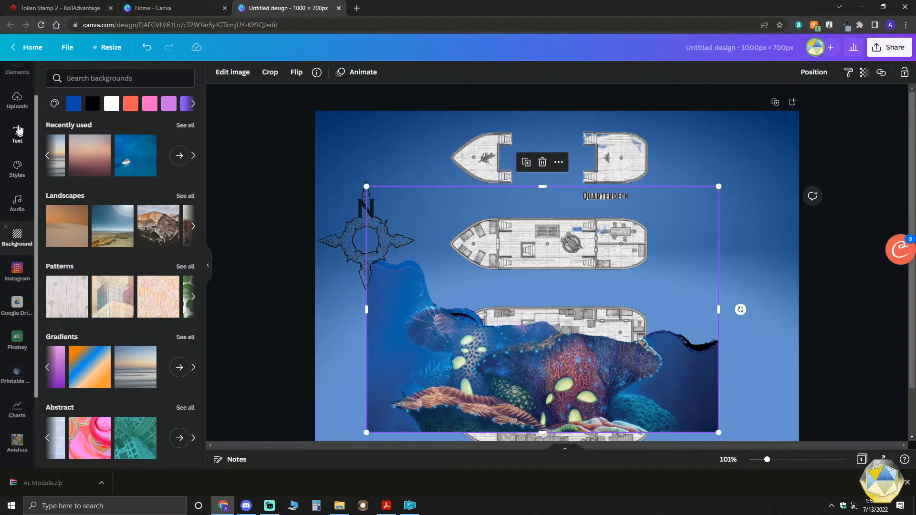
- Sample the blue #1D589C from the reef image's water and apply it as the solid page background
{"action": "left_click", "coordinate": [54, 104]}
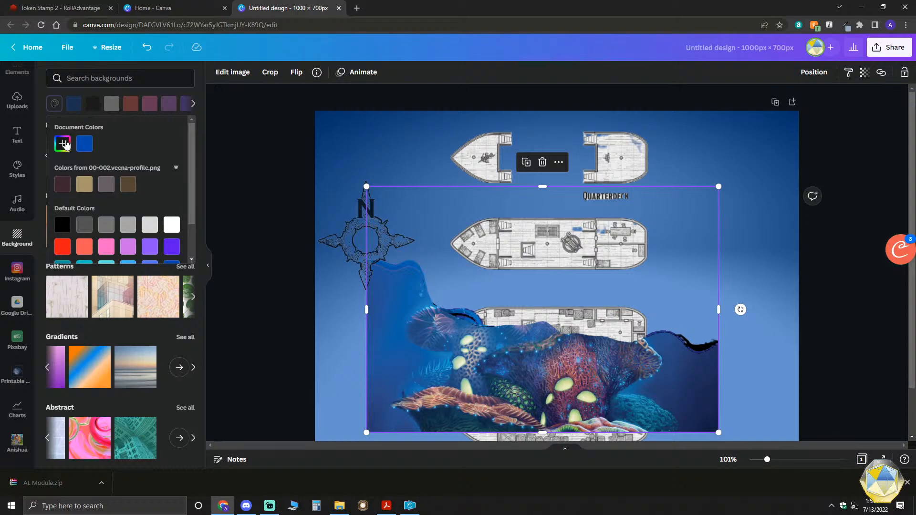
{"action": "left_click", "coordinate": [63, 144]}
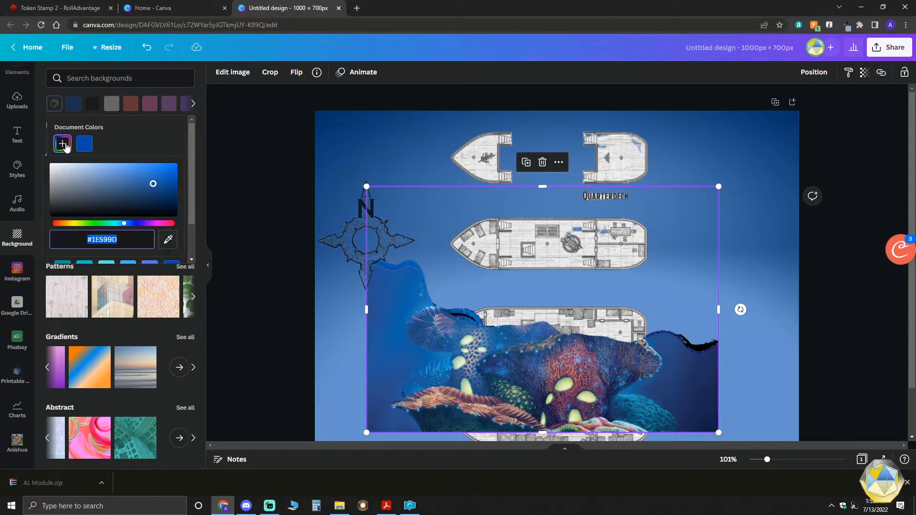
{"action": "left_click", "coordinate": [165, 240]}
{"action": "left_click", "coordinate": [388, 304]}
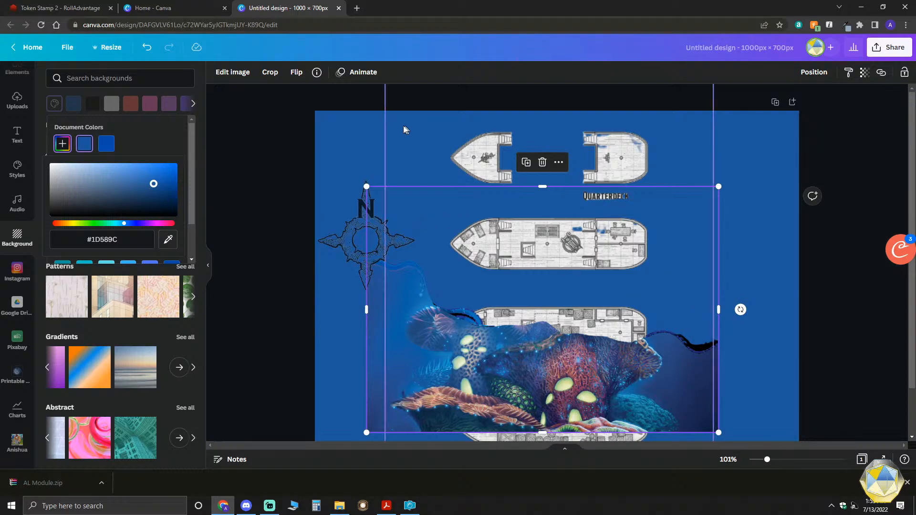
- Nudge the reef image up and right, remove the Background library from the side panel and show the uploaded images
{"action": "mouse_move", "coordinate": [461, 299]}
{"action": "left_mouse_down"}
{"action": "mouse_move", "coordinate": [544, 298]}
{"action": "mouse_move", "coordinate": [638, 315]}
{"action": "mouse_move", "coordinate": [476, 290]}
{"action": "left_mouse_up"}
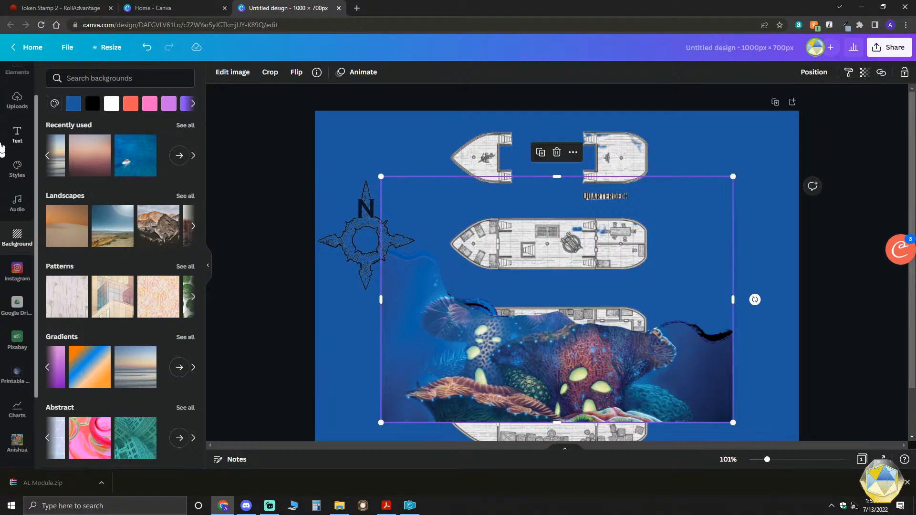
{"action": "scroll", "coordinate": [9, 138], "scroll_direction": "up", "scroll_amount": 2}
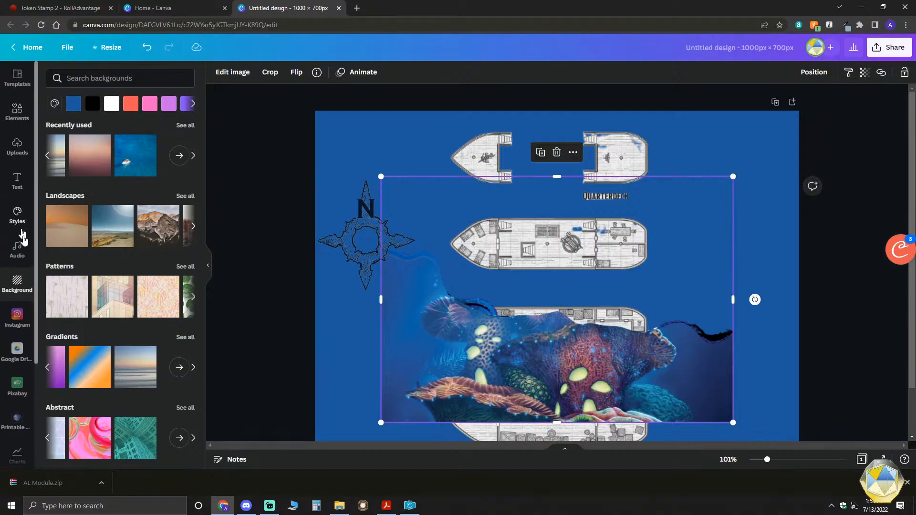
{"action": "left_click", "coordinate": [6, 273]}
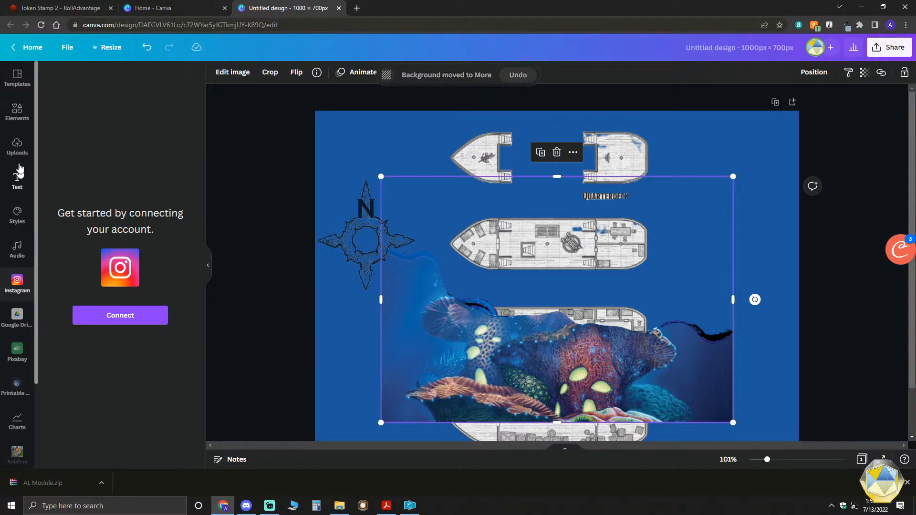
{"action": "left_click", "coordinate": [17, 110]}
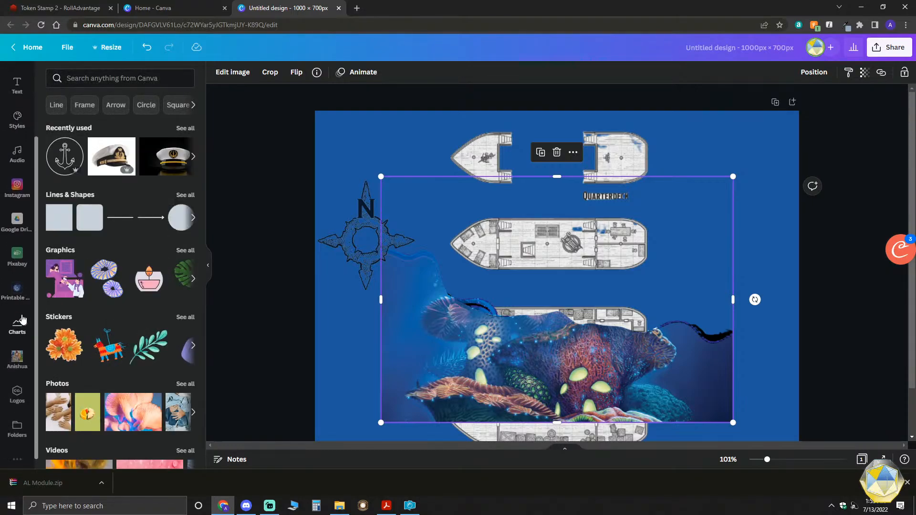
{"action": "scroll", "coordinate": [14, 264], "scroll_direction": "down", "scroll_amount": 3}
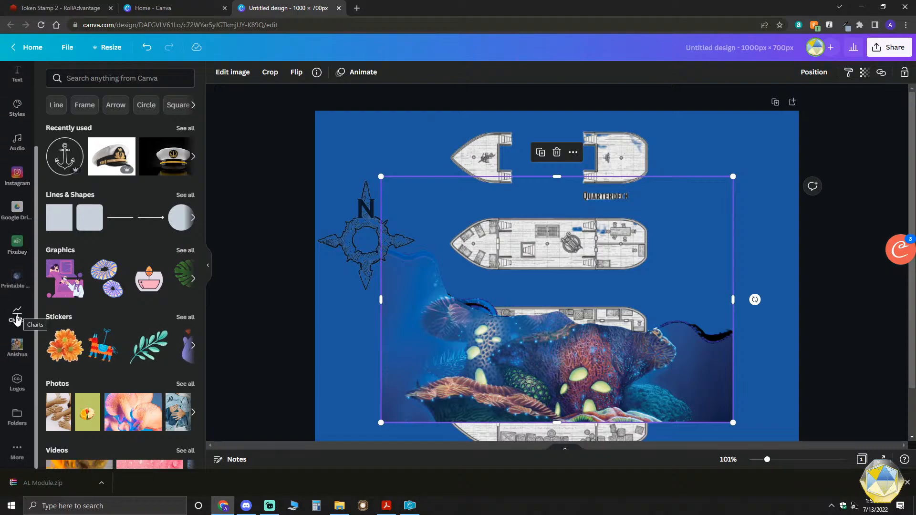
{"action": "scroll", "coordinate": [21, 229], "scroll_direction": "up", "scroll_amount": 3}
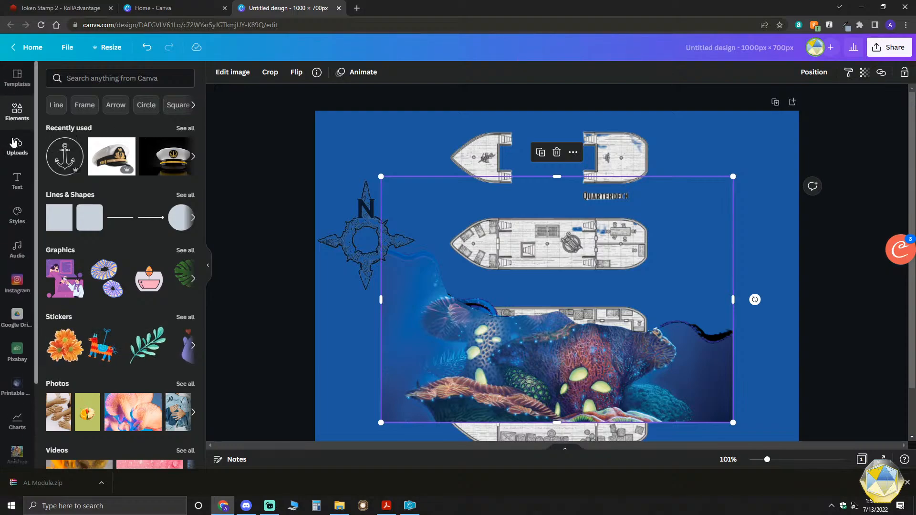
{"action": "left_click", "coordinate": [15, 143]}
{"action": "scroll", "coordinate": [143, 287], "scroll_direction": "up", "scroll_amount": 5}
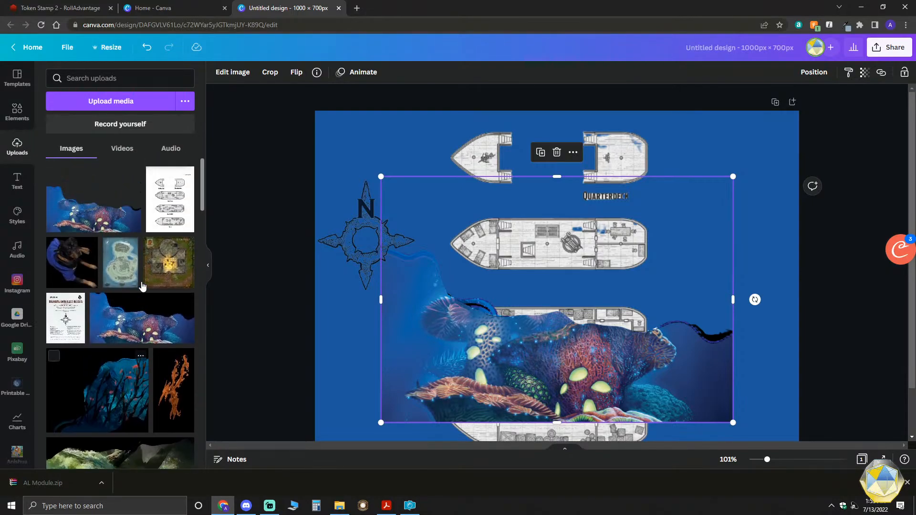
- Move the reef image to the page's left edge and enlarge it to span the full page width
{"action": "left_click_drag", "start_coordinate": [484, 315], "coordinate": [409, 345]}
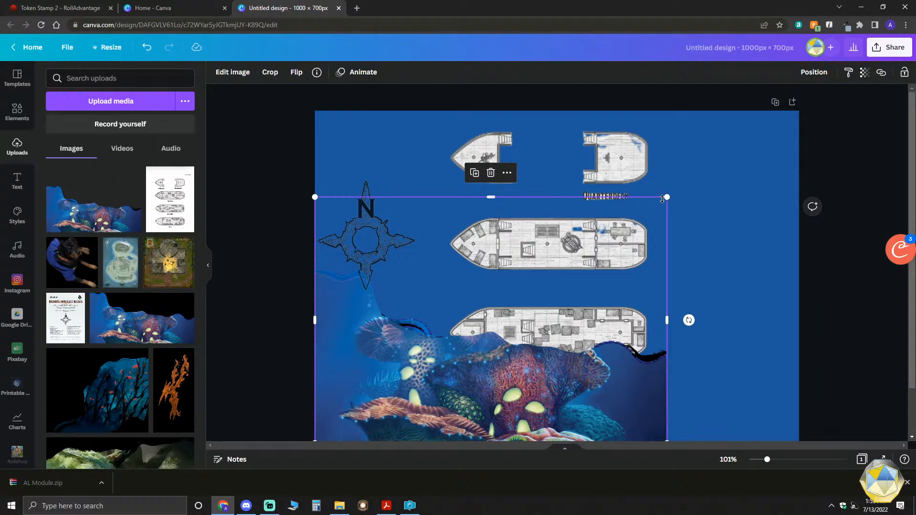
{"action": "left_click_drag", "start_coordinate": [670, 197], "coordinate": [824, 153]}
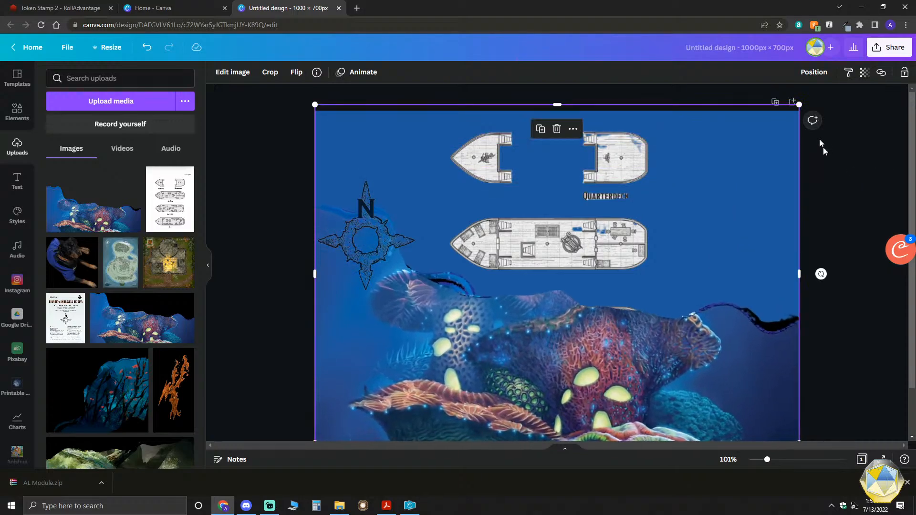
{"action": "left_click_drag", "start_coordinate": [800, 106], "coordinate": [790, 111]}
{"action": "left_click_drag", "start_coordinate": [791, 277], "coordinate": [803, 278]}
- Send the reef image backward so that it lies behind the ship decks
{"action": "right_click", "coordinate": [714, 200]}
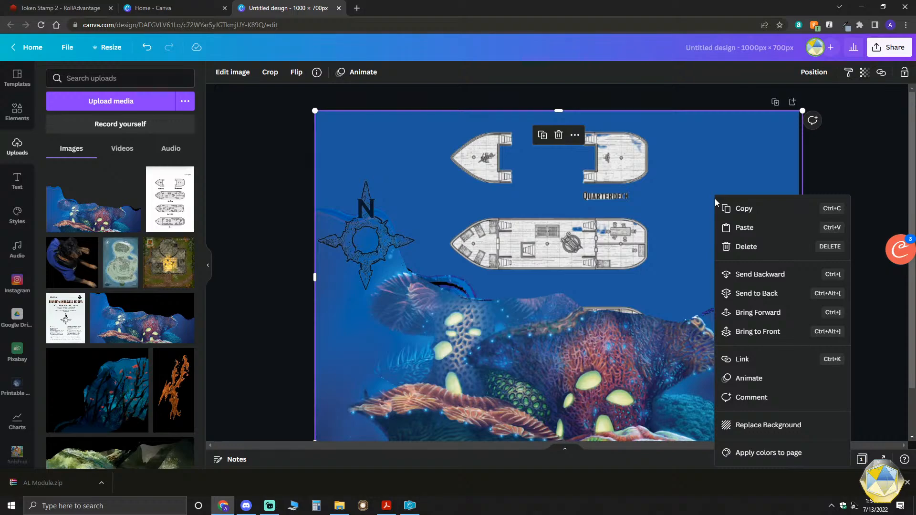
{"action": "left_click", "coordinate": [556, 362]}
{"action": "right_click", "coordinate": [556, 361]}
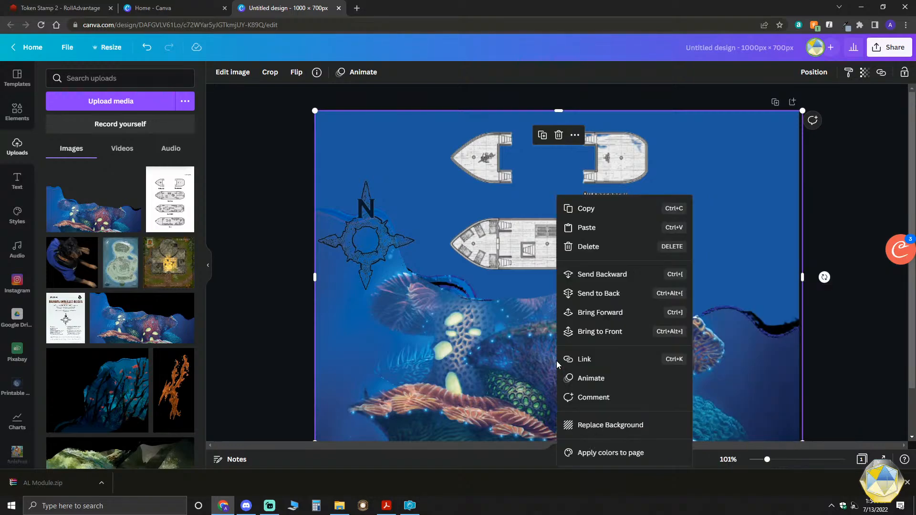
{"action": "left_click", "coordinate": [581, 274]}
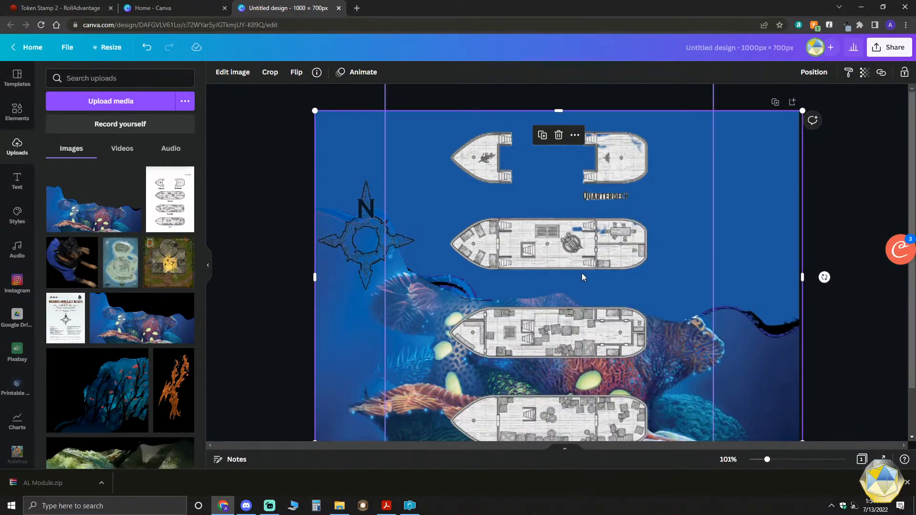
- Move the compass rose up into the page's upper-left corner, beside the first deck
{"action": "left_click", "coordinate": [352, 278]}
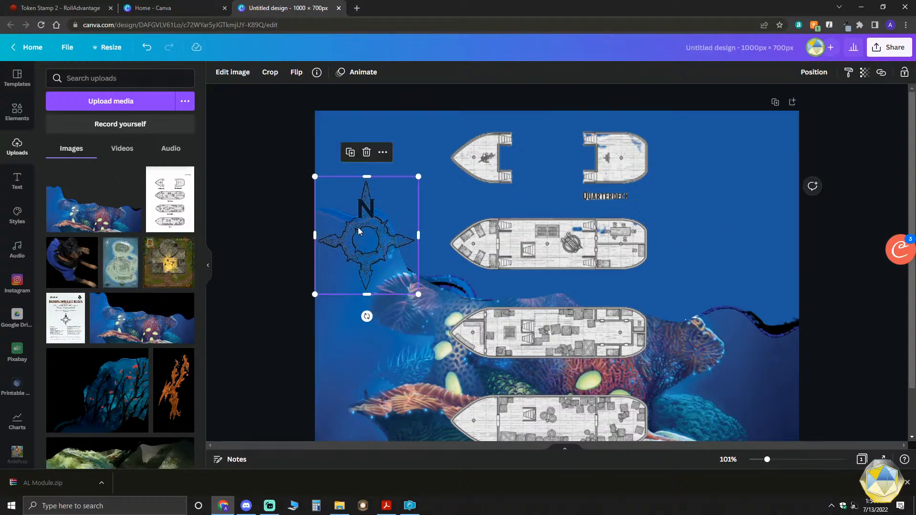
{"action": "left_click_drag", "start_coordinate": [365, 222], "coordinate": [375, 161]}
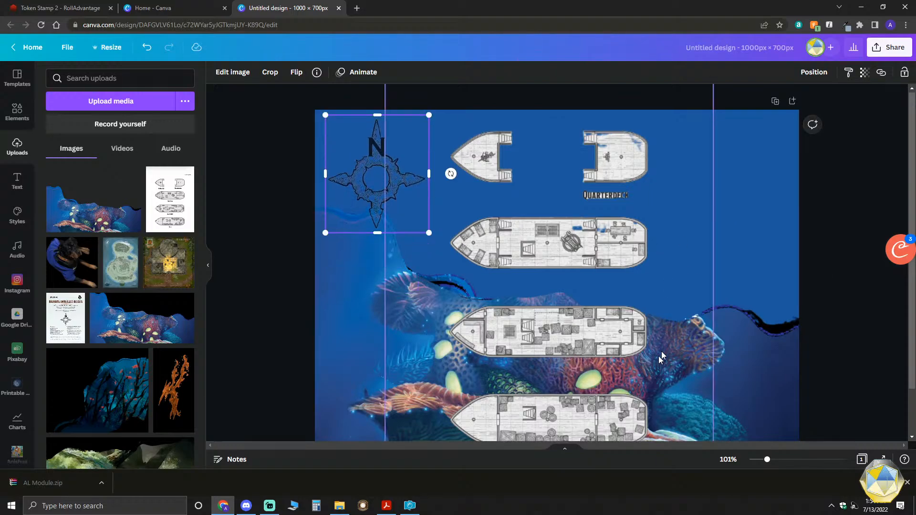
- Fit the reef image's right side to the page edge and check the layout down to the bottom deck
{"action": "scroll", "coordinate": [660, 355], "scroll_direction": "down", "scroll_amount": 1}
{"action": "left_click", "coordinate": [579, 285]}
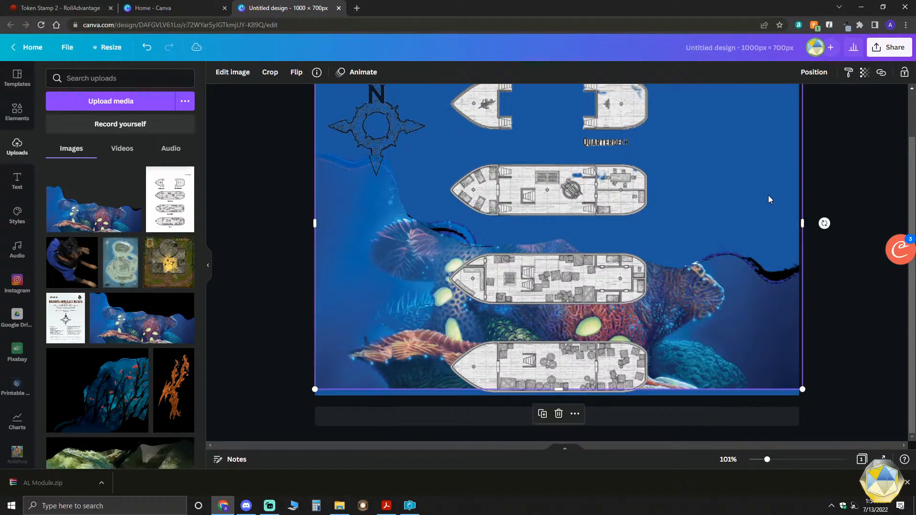
{"action": "scroll", "coordinate": [579, 285], "scroll_direction": "up", "scroll_amount": 1}
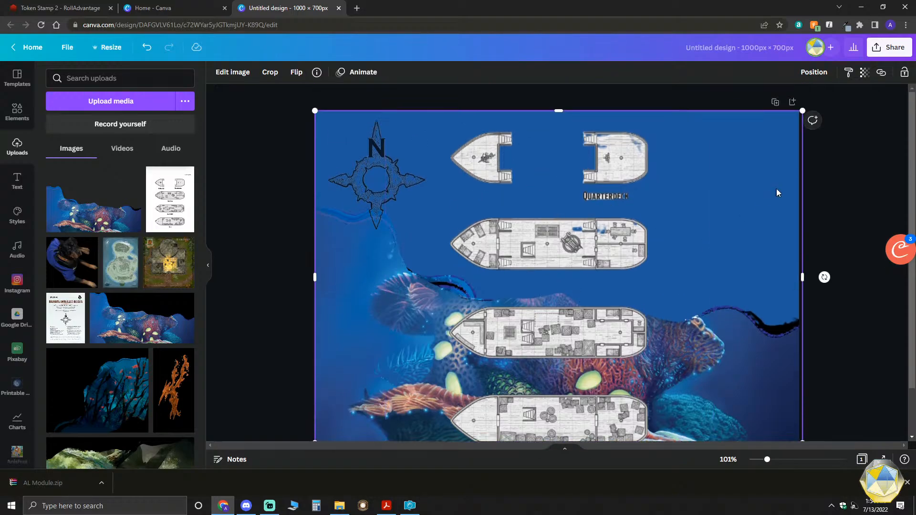
{"action": "left_click_drag", "start_coordinate": [801, 275], "coordinate": [798, 277]}
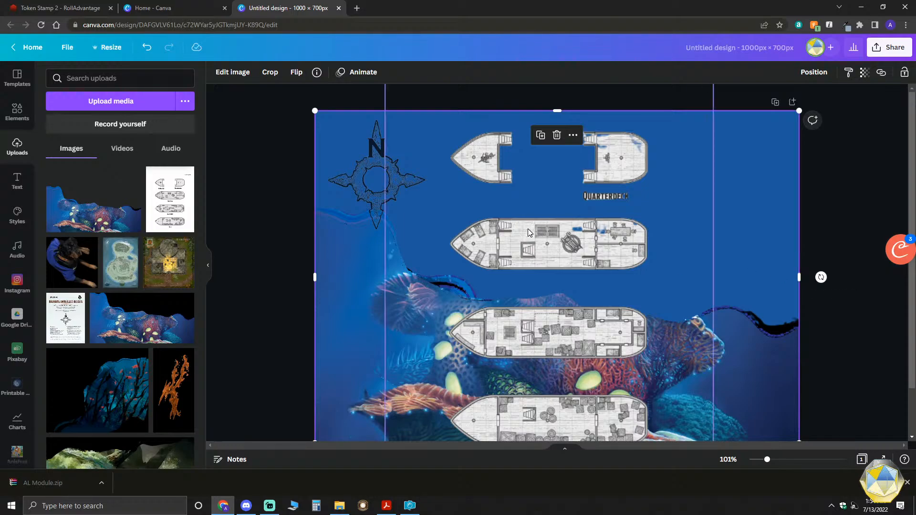
{"action": "scroll", "coordinate": [596, 300], "scroll_direction": "down", "scroll_amount": 1}
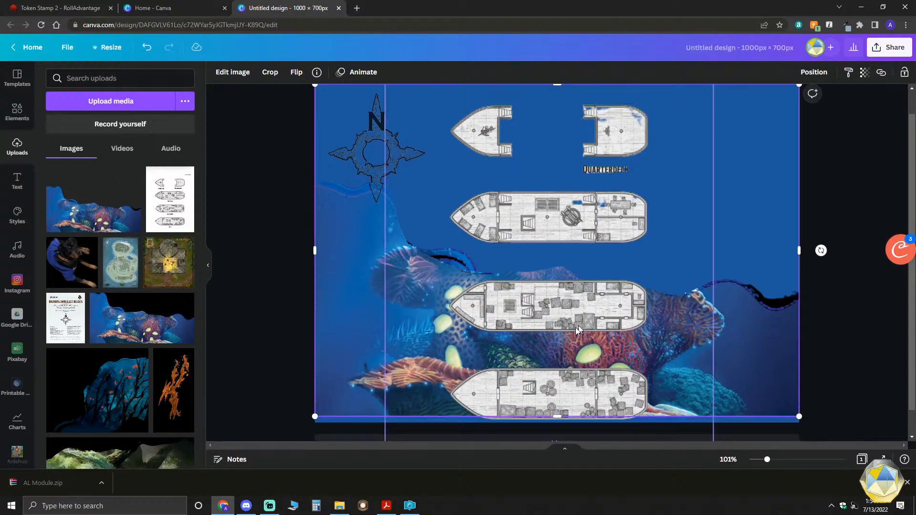
{"action": "scroll", "coordinate": [486, 329], "scroll_direction": "up", "scroll_amount": 1}
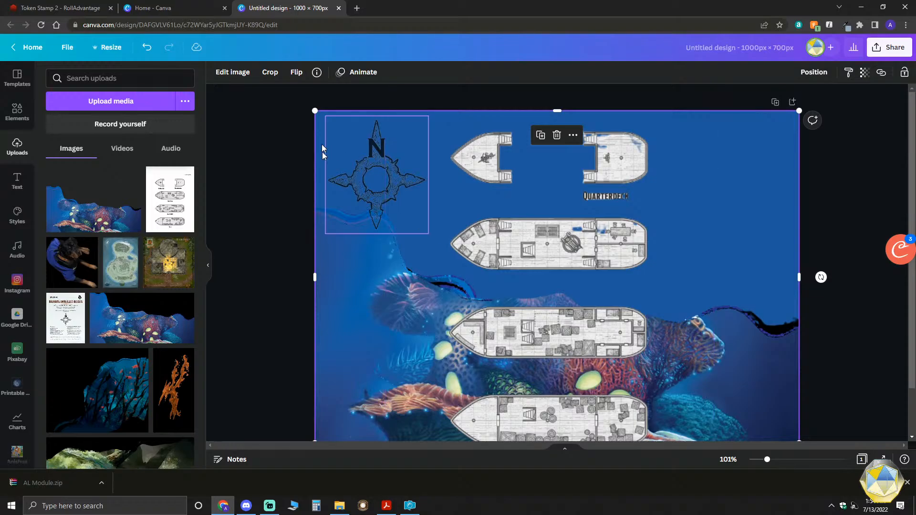
- Switch to File Explorer and look through the artwork in the AL Module_Images folder
{"action": "left_click", "coordinate": [223, 506]}
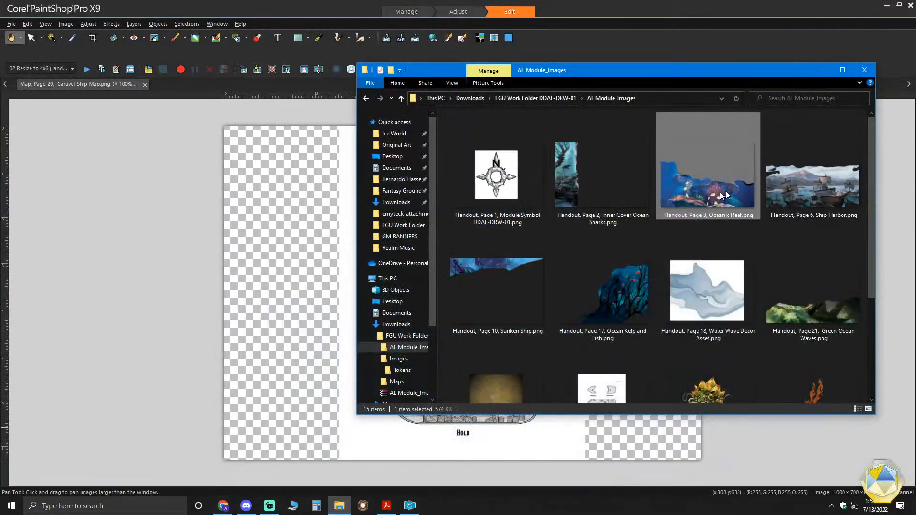
{"action": "scroll", "coordinate": [596, 279], "scroll_direction": "down", "scroll_amount": 1}
{"action": "scroll", "coordinate": [643, 301], "scroll_direction": "down", "scroll_amount": 2}
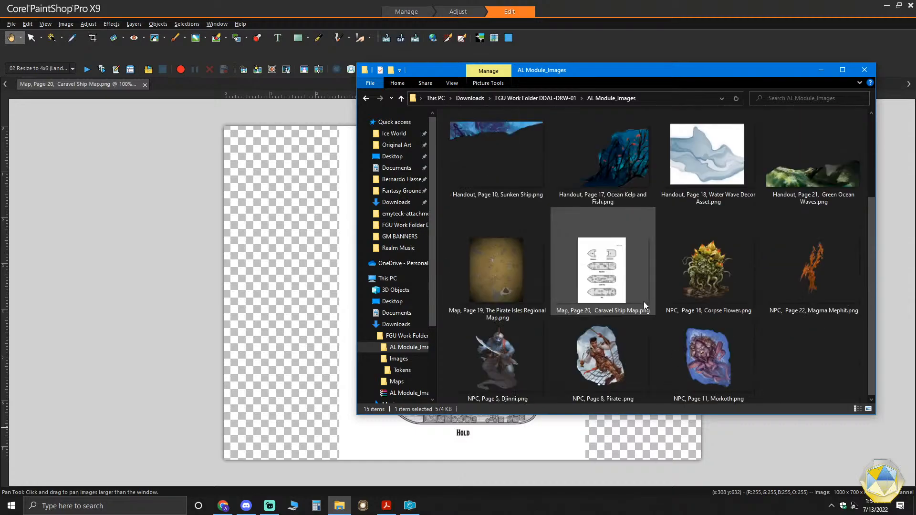
{"action": "scroll", "coordinate": [673, 342], "scroll_direction": "up", "scroll_amount": 2}
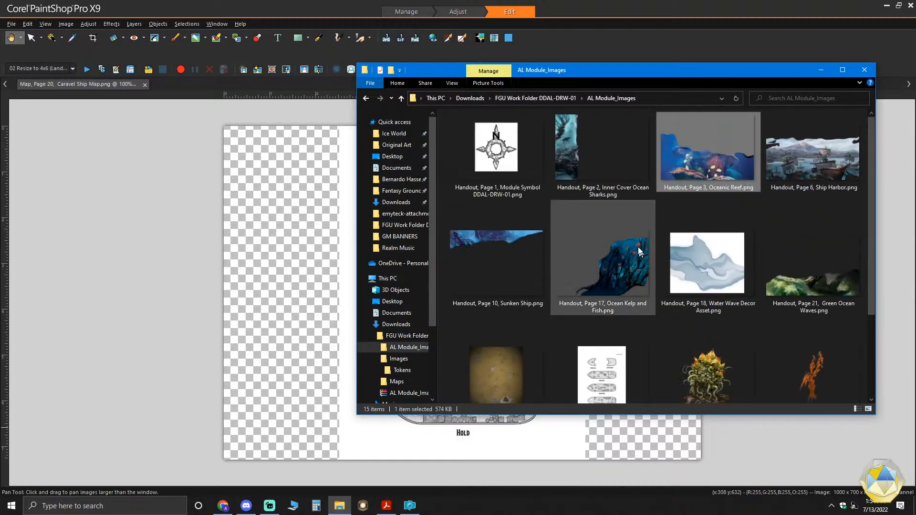
- Open the Tokens folder inside the Images folder of FGU Work Folder DDAL-DRW-01 to review the finished tokens
{"action": "left_click", "coordinate": [557, 94]}
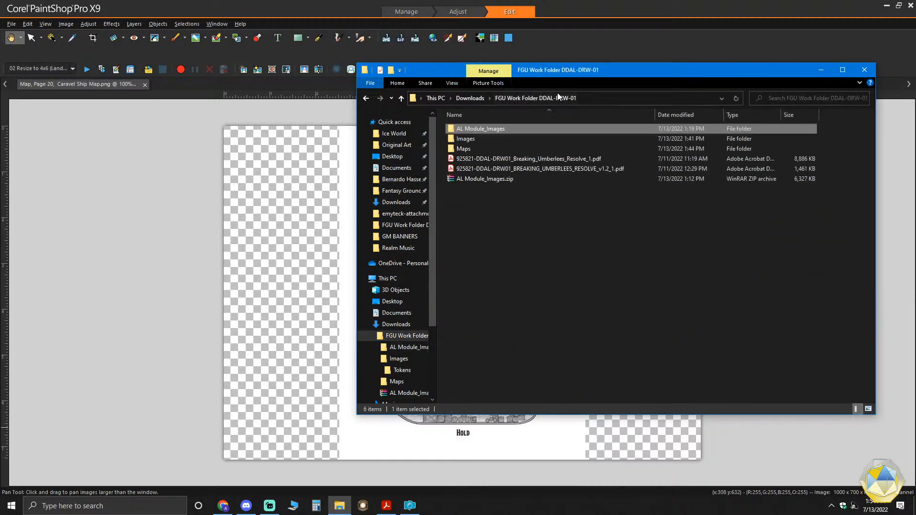
{"action": "double_click", "coordinate": [471, 139]}
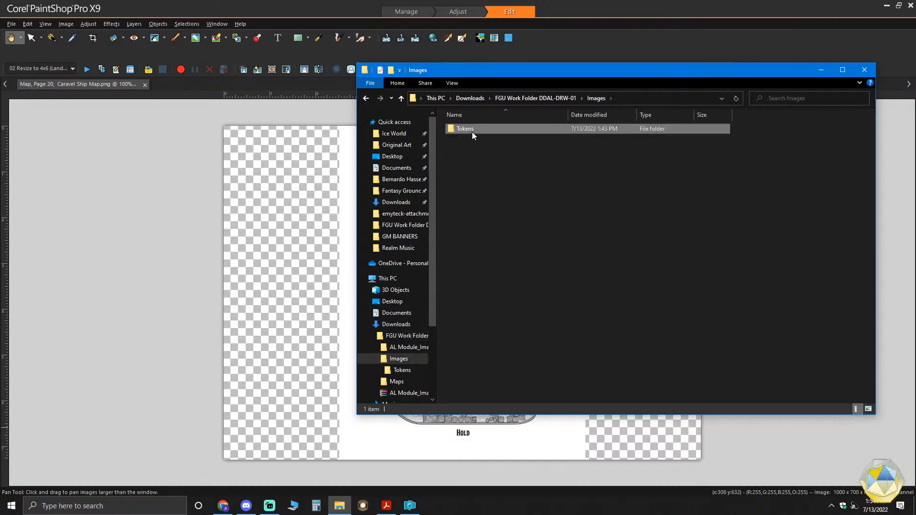
{"action": "double_click", "coordinate": [472, 130]}
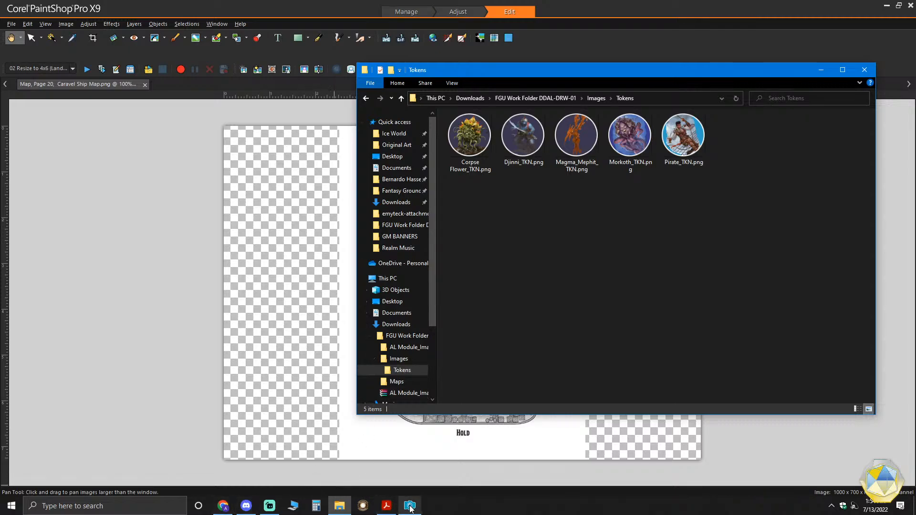
- Switch to Streamlabs Desktop to view the live stream's status and chat
{"action": "mouse_move", "coordinate": [409, 508]}
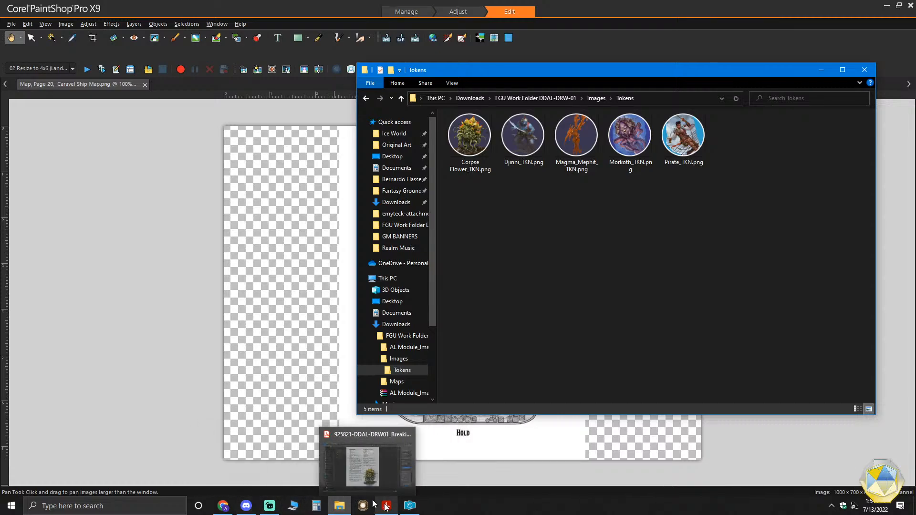
{"action": "left_click", "coordinate": [269, 505]}
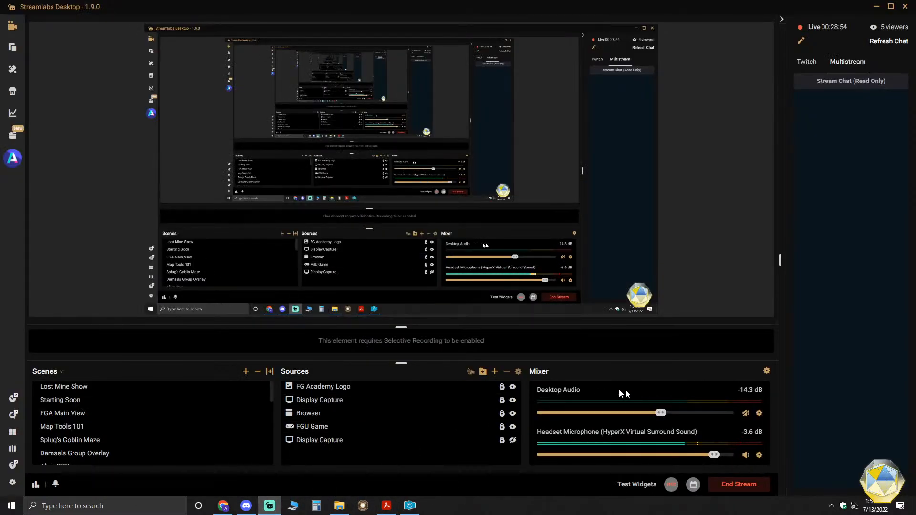